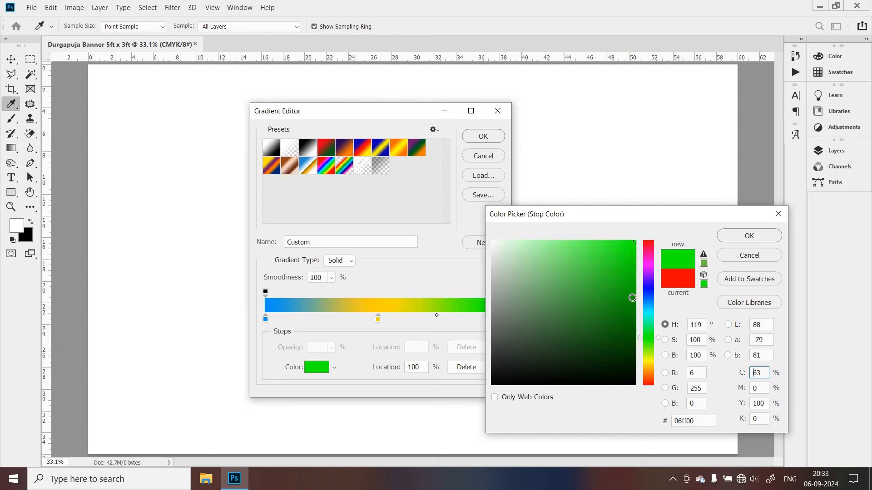
Make the gradient's end stop bright green, accept the gradient, and fill the blank canvas with it vertically from top edge to bottom edge
{"action": "left_click", "coordinate": [635, 251]}
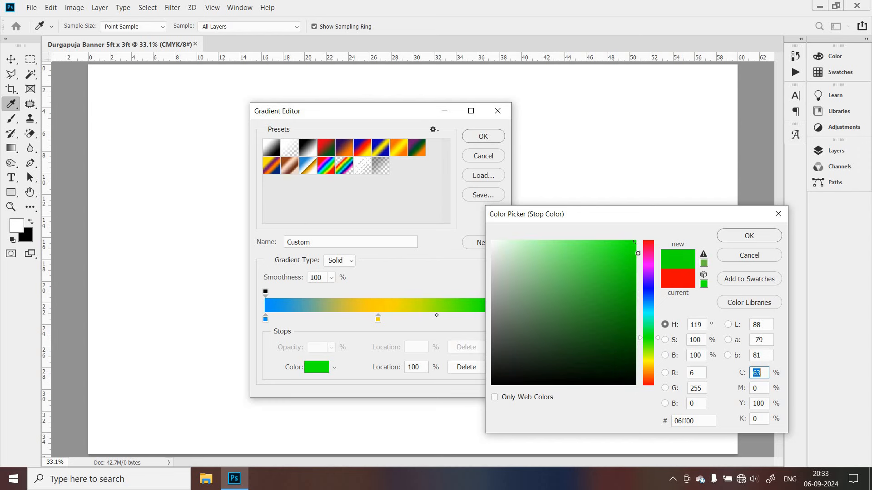
{"action": "key", "text": "Return"}
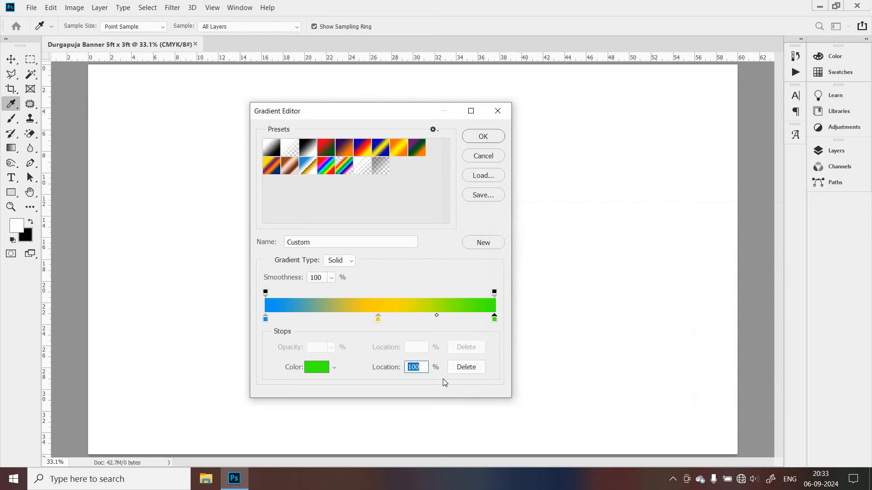
{"action": "left_click", "coordinate": [484, 137]}
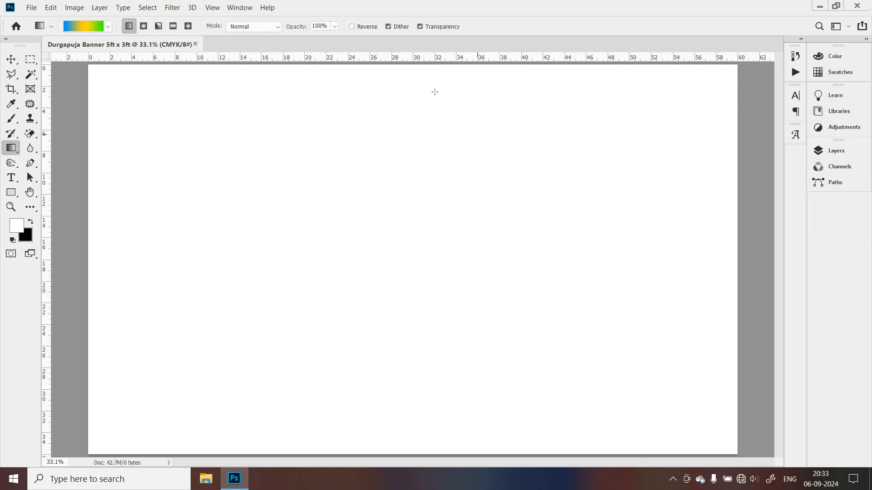
{"action": "left_click_drag", "start_coordinate": [407, 65], "coordinate": [411, 460]}
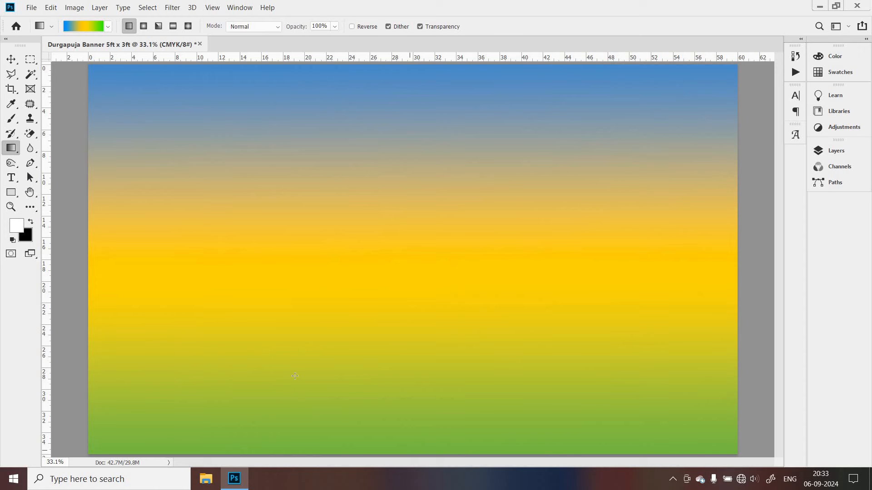
Open the garland image 36 from the PNG folder and move its artwork into the Durgapuja Banner document
{"action": "left_click", "coordinate": [11, 59]}
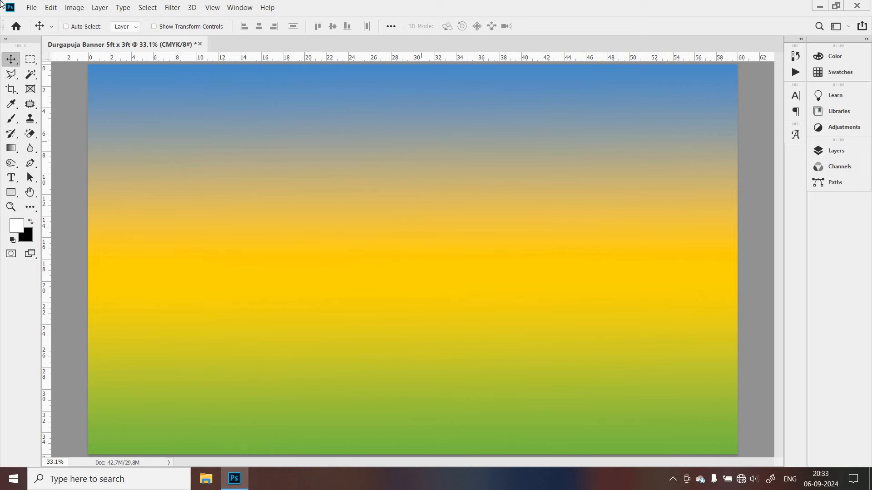
{"action": "left_click", "coordinate": [31, 7]}
{"action": "left_click", "coordinate": [36, 30]}
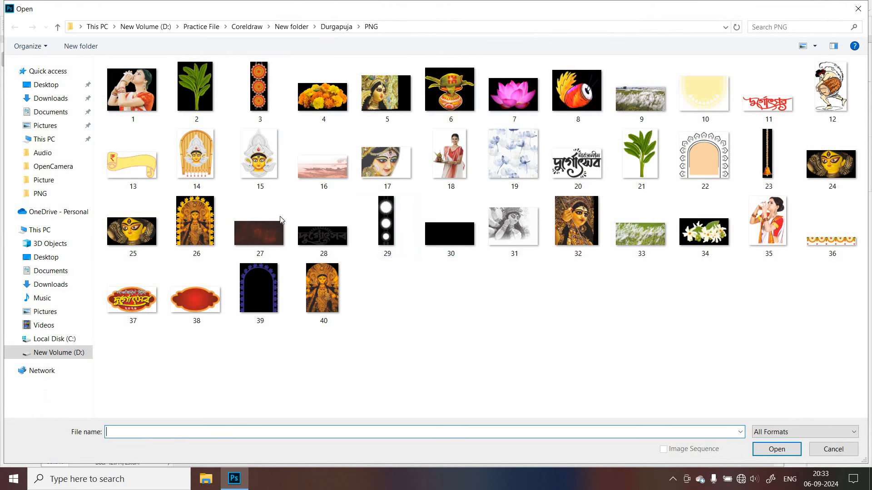
{"action": "left_click", "coordinate": [846, 246]}
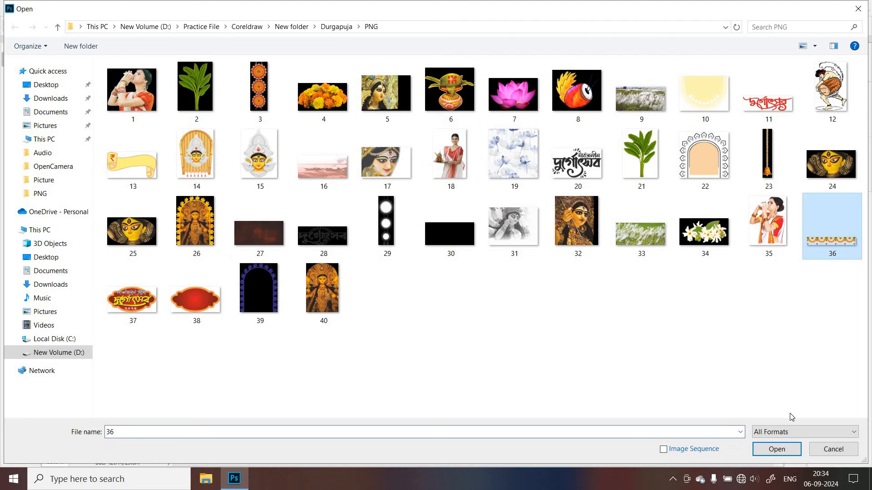
{"action": "left_click", "coordinate": [776, 450]}
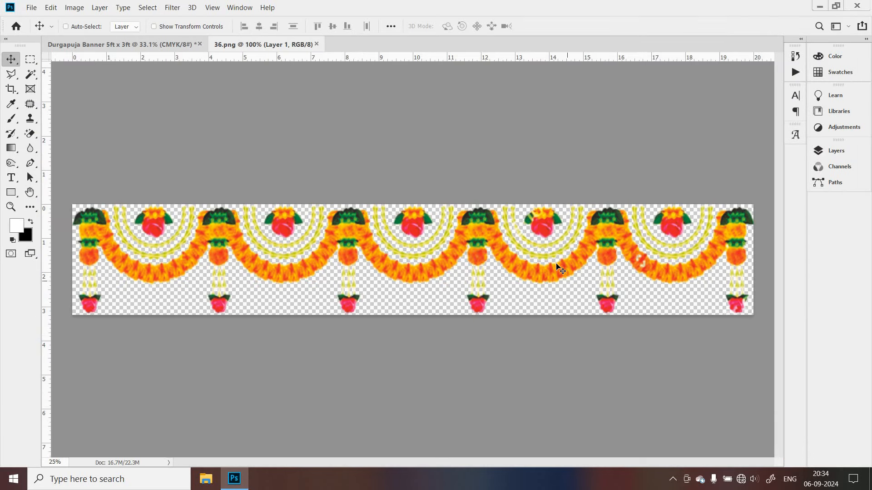
{"action": "left_click_drag", "start_coordinate": [459, 248], "coordinate": [421, 255]}
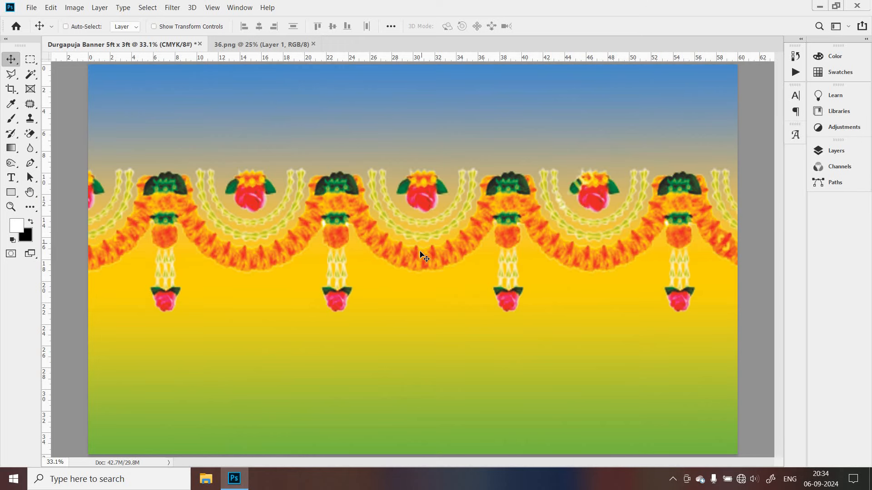
Scale the garland proportionally to about 21 in wide and place it in the banner's top-right corner
{"action": "key", "text": "ctrl+t"}
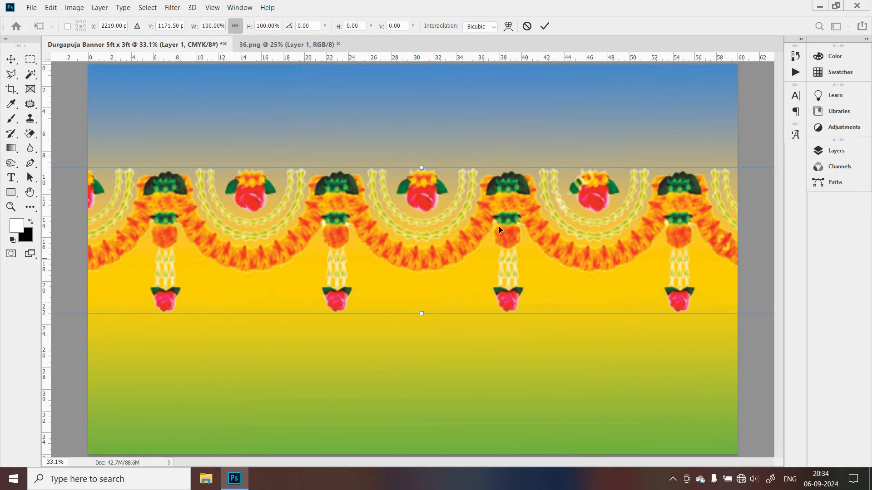
{"action": "left_click_drag", "start_coordinate": [235, 259], "coordinate": [498, 227]}
{"action": "left_click_drag", "start_coordinate": [314, 268], "coordinate": [687, 207]}
{"action": "left_click_drag", "start_coordinate": [224, 190], "coordinate": [227, 182]}
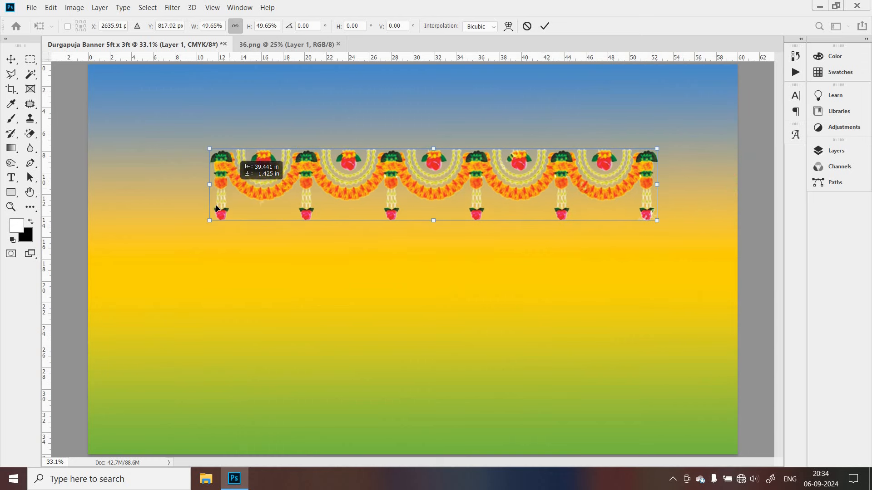
{"action": "left_click_drag", "start_coordinate": [339, 193], "coordinate": [563, 88]}
{"action": "key", "text": "Return"}
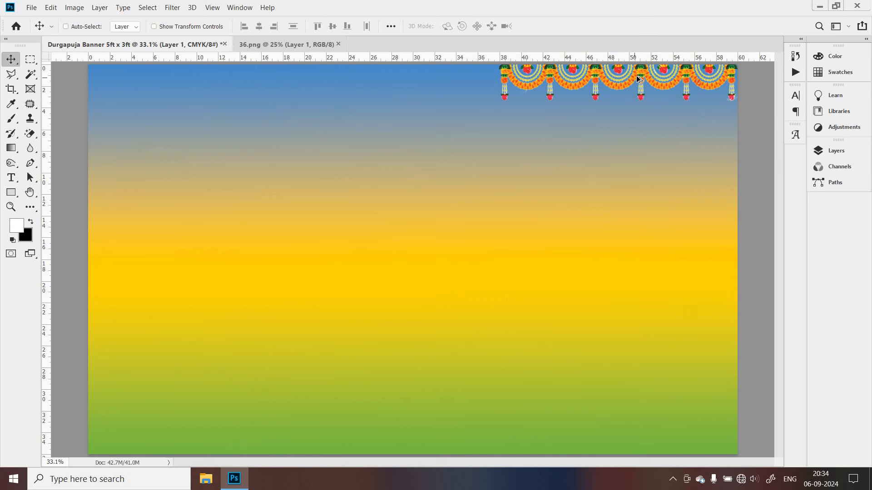
Duplicate the garland to its left along the banner's top edge and nudge the copy to line up with the original
{"action": "left_click_drag", "start_coordinate": [590, 136], "coordinate": [419, 85]}
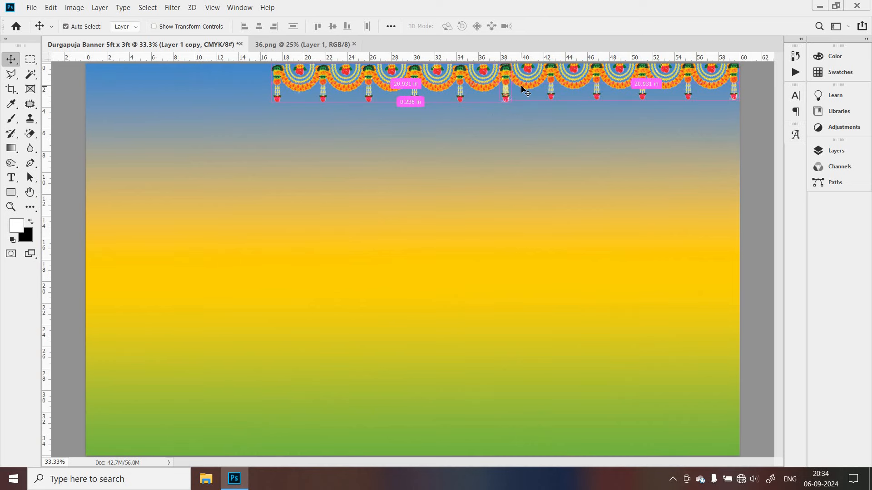
{"action": "key", "text": "ctrl+plus"}
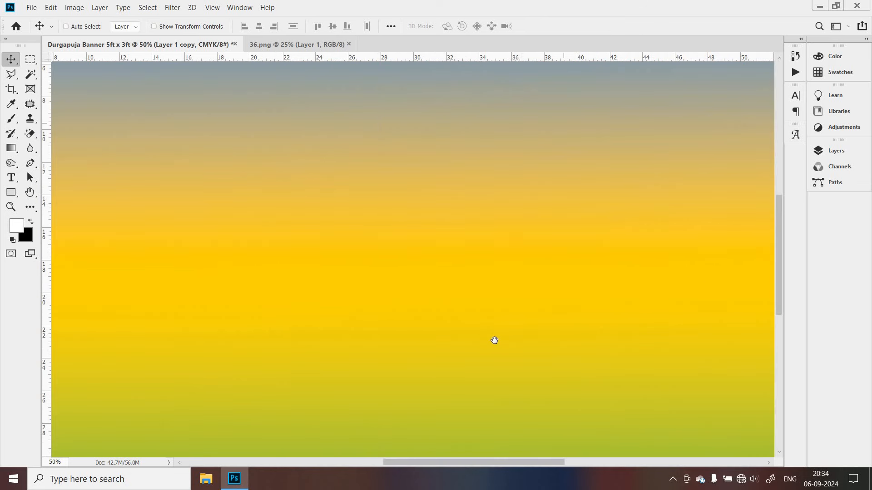
{"action": "scroll", "coordinate": [495, 317], "scroll_direction": "up", "scroll_amount": 5}
{"action": "scroll", "coordinate": [463, 336], "scroll_direction": "right", "scroll_amount": 3}
{"action": "scroll", "coordinate": [454, 291], "scroll_direction": "down", "scroll_amount": 2}
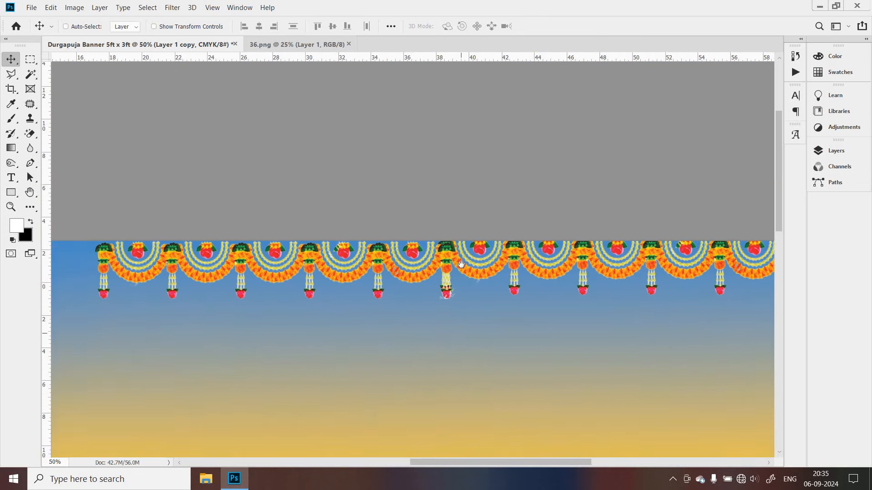
{"action": "left_click_drag", "start_coordinate": [405, 225], "coordinate": [405, 220]}
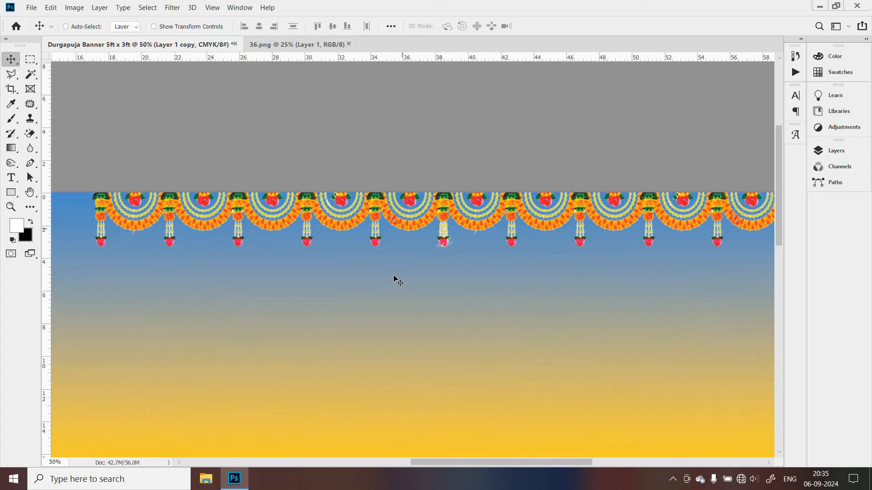
{"action": "key", "text": "Left"}
{"action": "key", "text": "Left"}
{"action": "key", "text": "Left"}
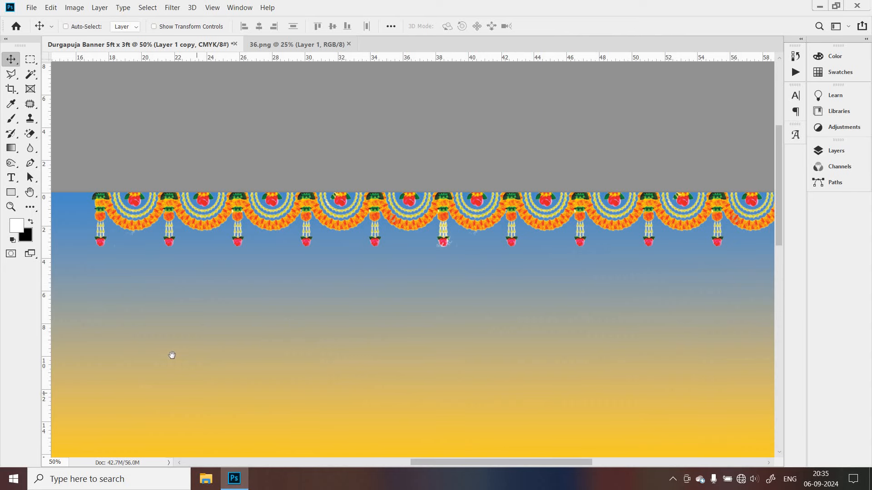
Add another garland copy joined to the left end of the row, extending it to the banner's left edge
{"action": "left_click_drag", "start_coordinate": [288, 348], "coordinate": [517, 312]}
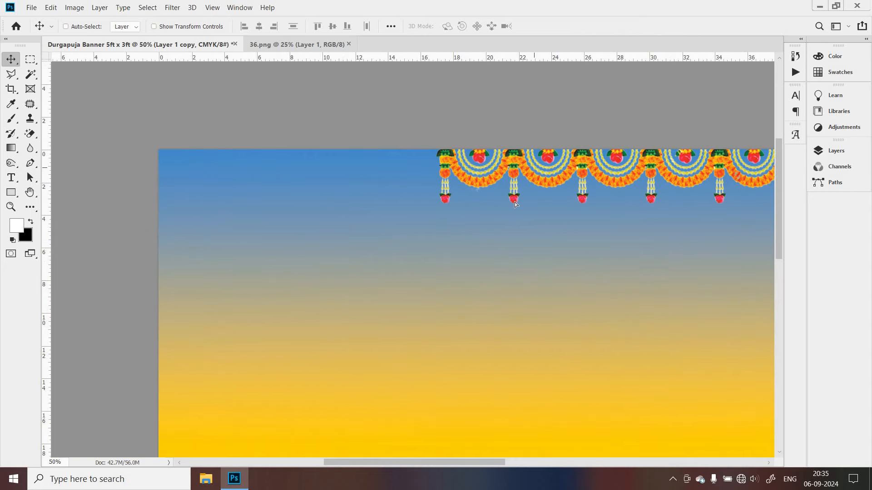
{"action": "left_click_drag", "start_coordinate": [514, 203], "coordinate": [235, 242]}
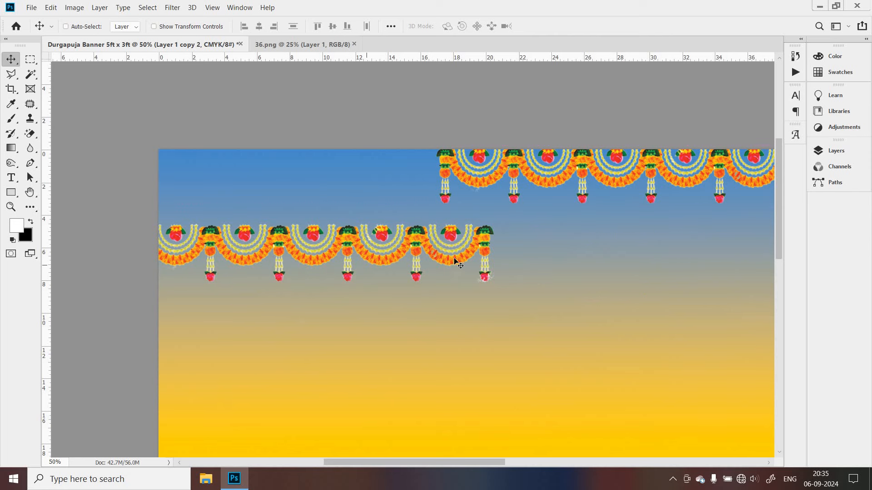
{"action": "left_click_drag", "start_coordinate": [392, 221], "coordinate": [414, 179]}
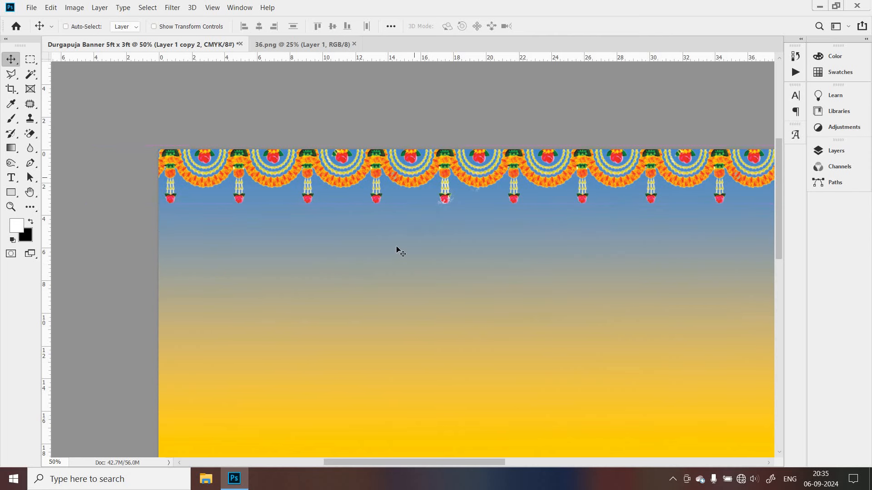
{"action": "key", "text": "ctrl+0"}
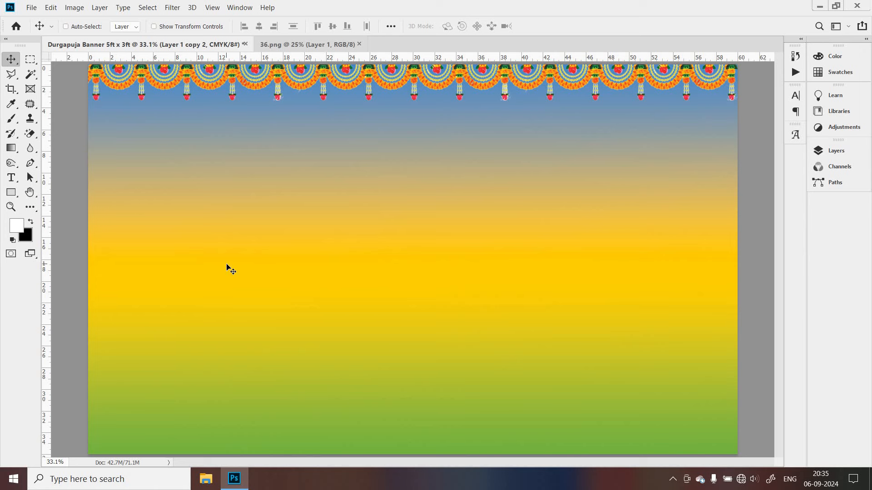
Open the white kans grass image 33 from the PNG folder and move it into the banner document
{"action": "key", "text": "ctrl+o"}
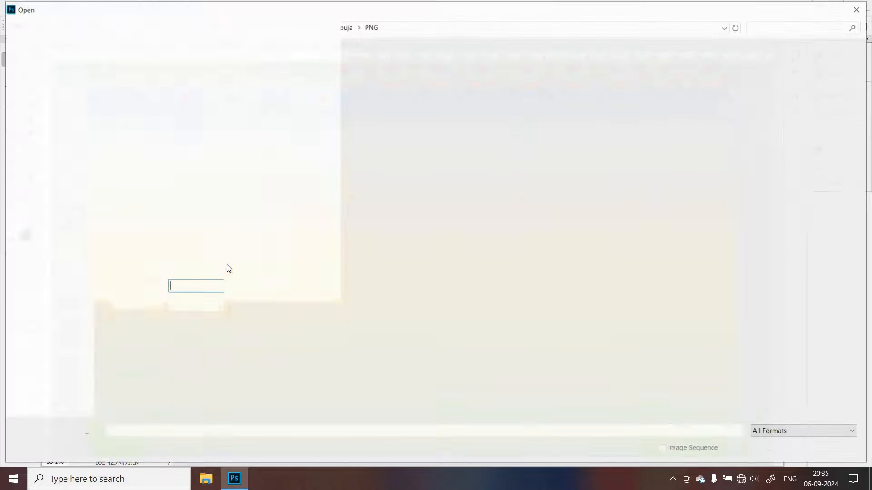
{"action": "left_click", "coordinate": [654, 239]}
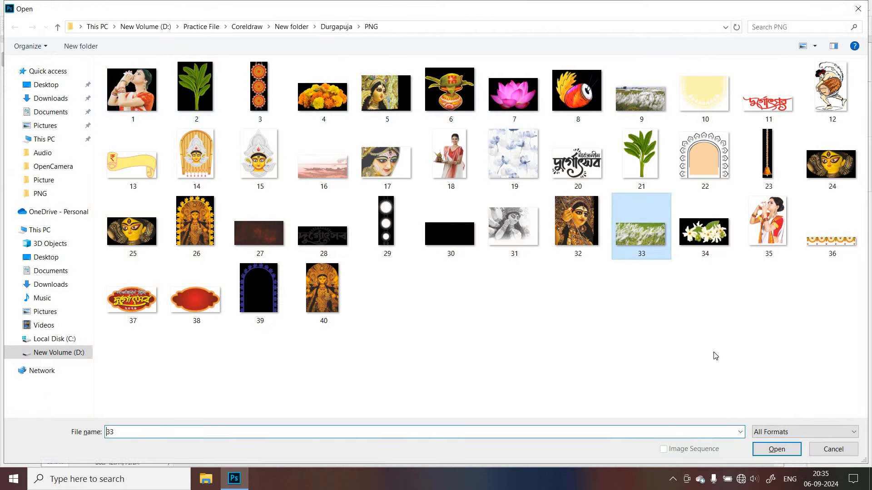
{"action": "left_click", "coordinate": [777, 449]}
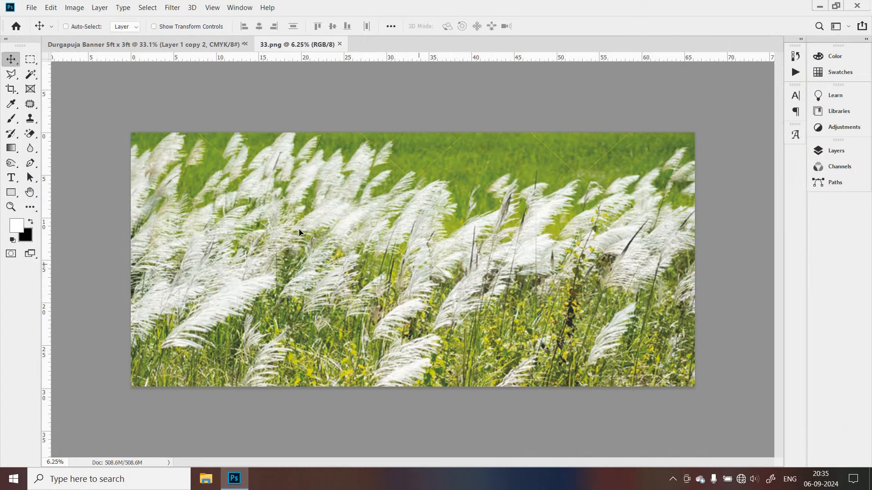
{"action": "left_click_drag", "start_coordinate": [300, 233], "coordinate": [326, 285]}
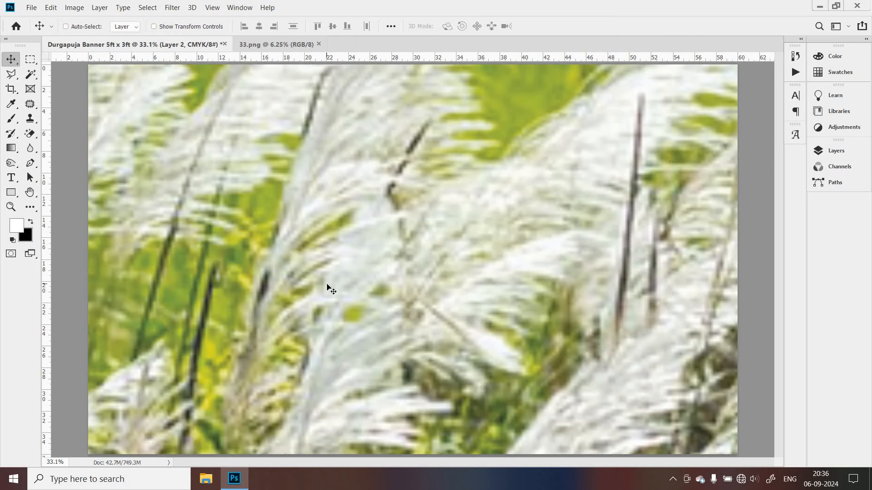
Scale the oversized grass image proportionally down to about 17.4% so it fits within the banner's lower part
{"action": "key", "text": "ctrl+minus"}
{"action": "key", "text": "ctrl+minus"}
{"action": "key", "text": "ctrl+minus"}
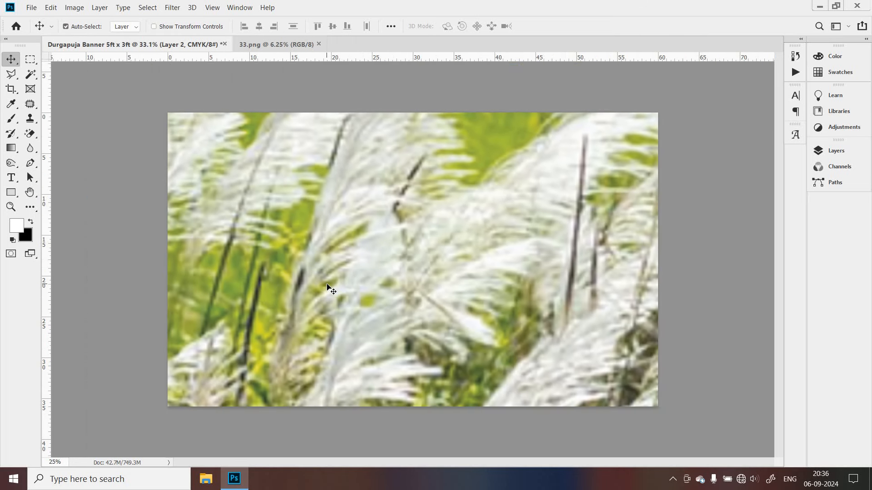
{"action": "key", "text": "ctrl+t"}
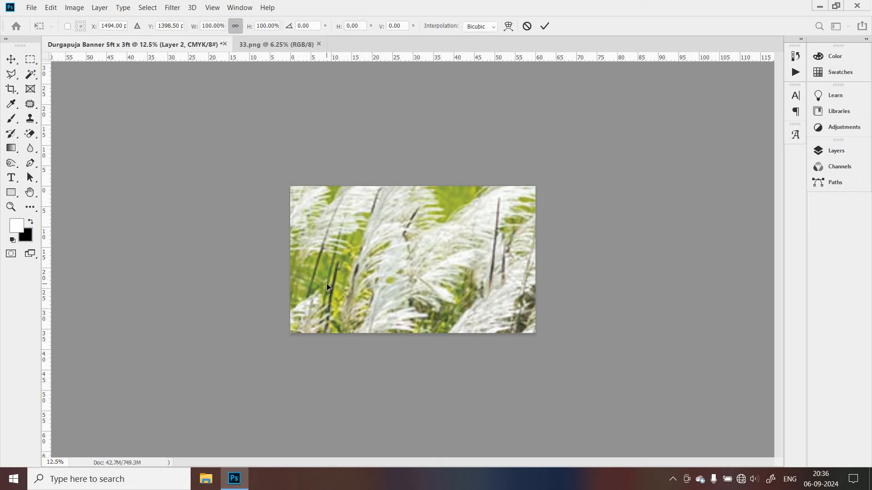
{"action": "key", "text": "ctrl+minus"}
{"action": "key", "text": "ctrl+minus"}
{"action": "key", "text": "ctrl+minus"}
{"action": "left_click_drag", "start_coordinate": [173, 160], "coordinate": [379, 253]}
{"action": "left_click_drag", "start_coordinate": [484, 310], "coordinate": [454, 279]}
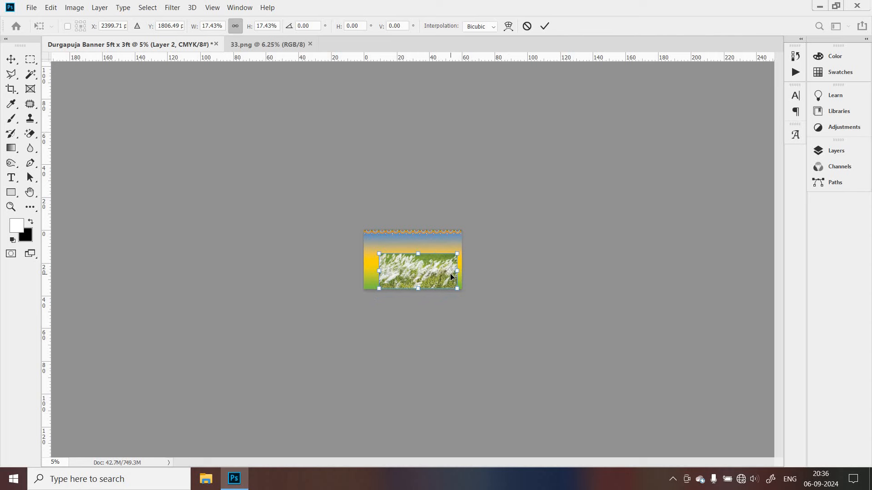
Align the grass image to the banner's left edge, enlarge it to about 21.9% to span the full width, and lower it over the bottom half
{"action": "key", "text": "ctrl+plus"}
{"action": "key", "text": "ctrl+plus"}
{"action": "key", "text": "ctrl+plus"}
{"action": "key", "text": "ctrl+plus"}
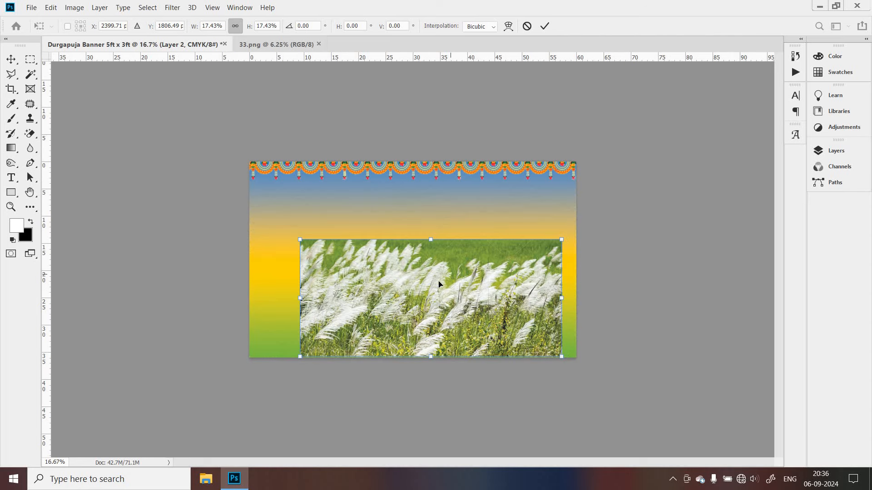
{"action": "left_click_drag", "start_coordinate": [392, 282], "coordinate": [385, 323]}
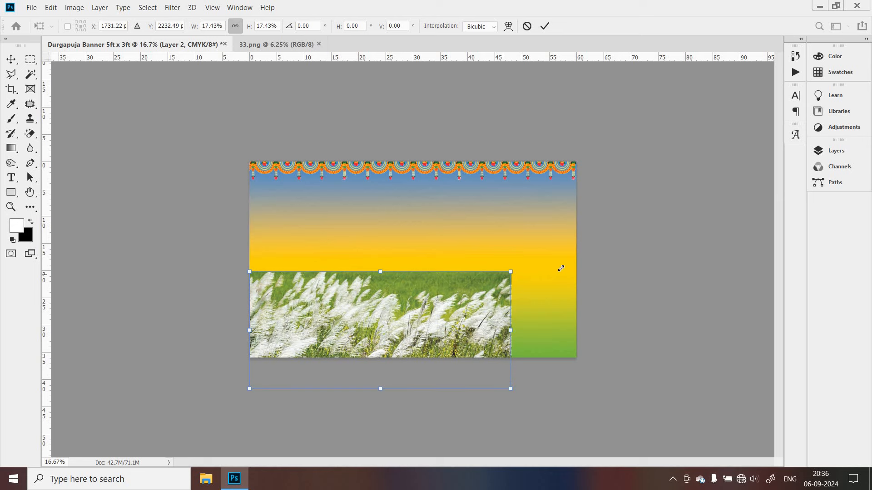
{"action": "left_click_drag", "start_coordinate": [561, 268], "coordinate": [599, 289]}
{"action": "left_click_drag", "start_coordinate": [529, 328], "coordinate": [532, 349]}
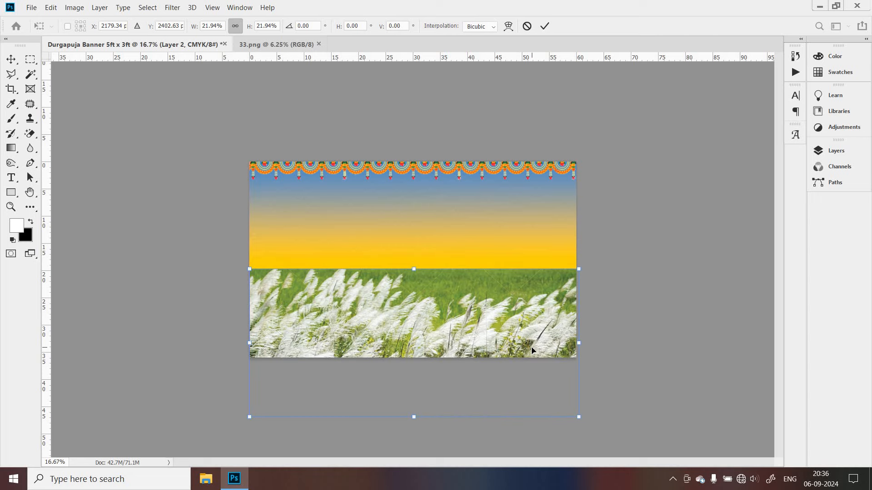
{"action": "key", "text": "Return"}
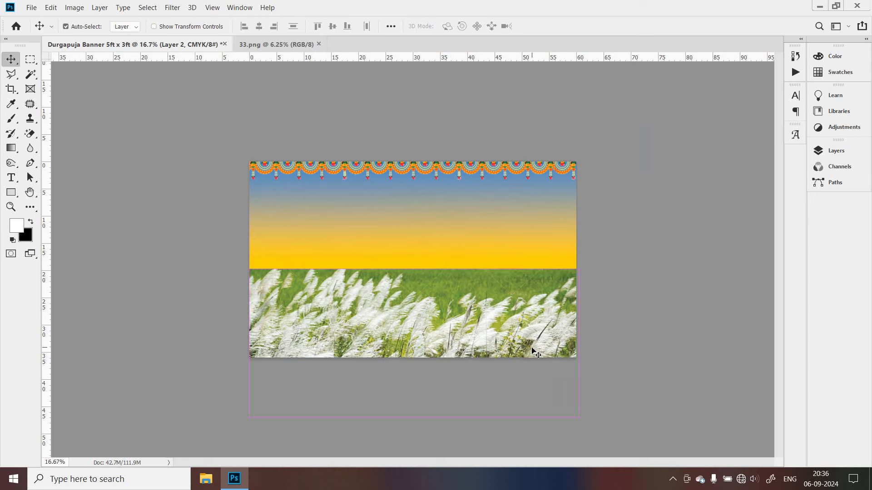
{"action": "key", "text": "ctrl+0"}
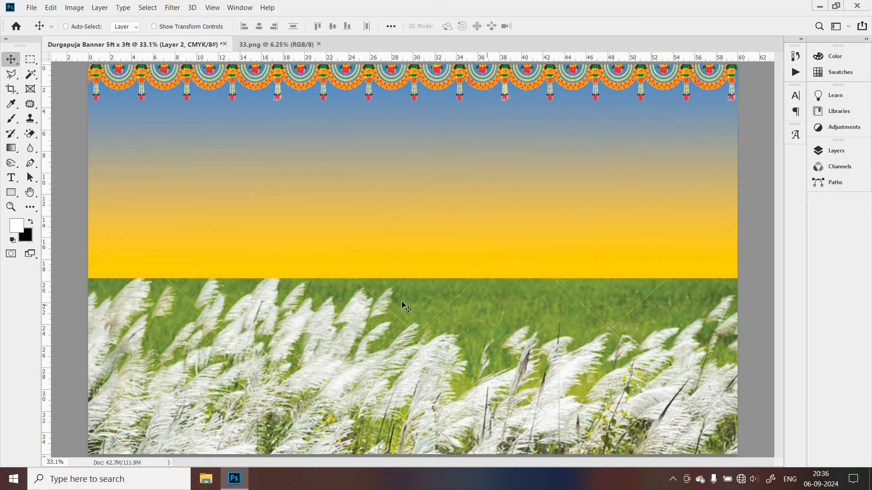
Switch to the regular Eraser tool and lower its opacity to 25% for softening the grass image
{"action": "left_click", "coordinate": [30, 135]}
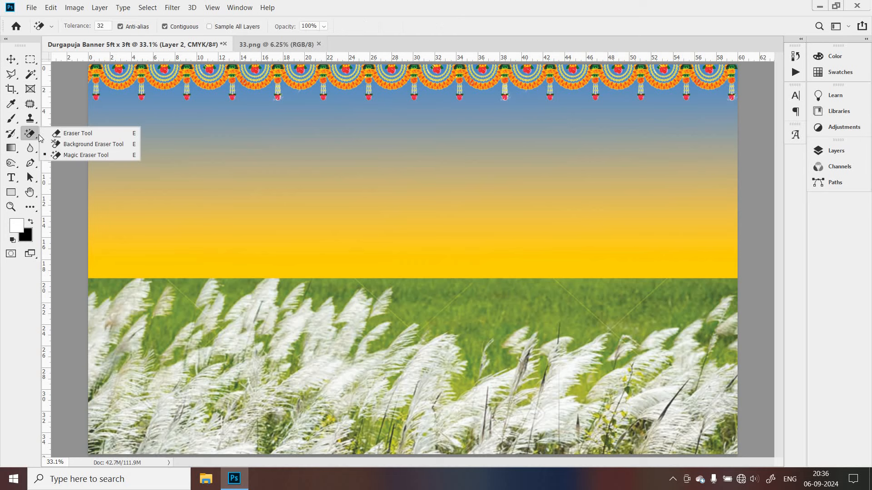
{"action": "left_click", "coordinate": [64, 133]}
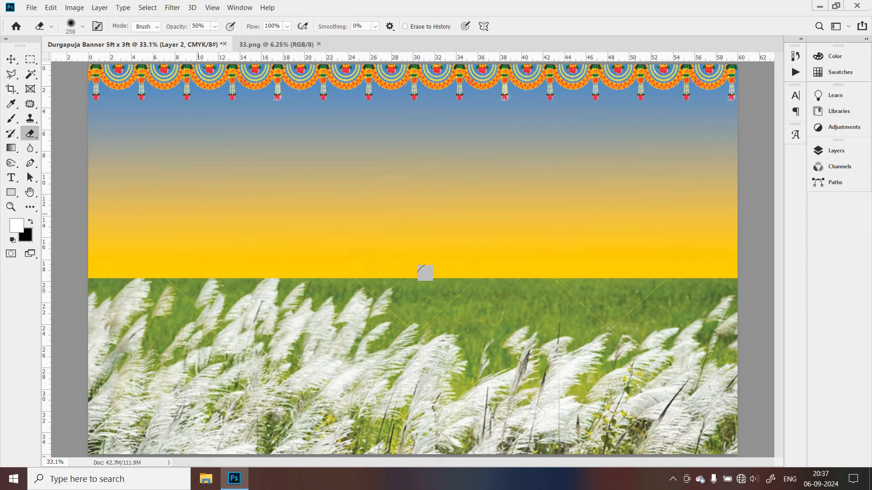
{"action": "left_click", "coordinate": [216, 28]}
{"action": "left_click_drag", "start_coordinate": [220, 43], "coordinate": [211, 44]}
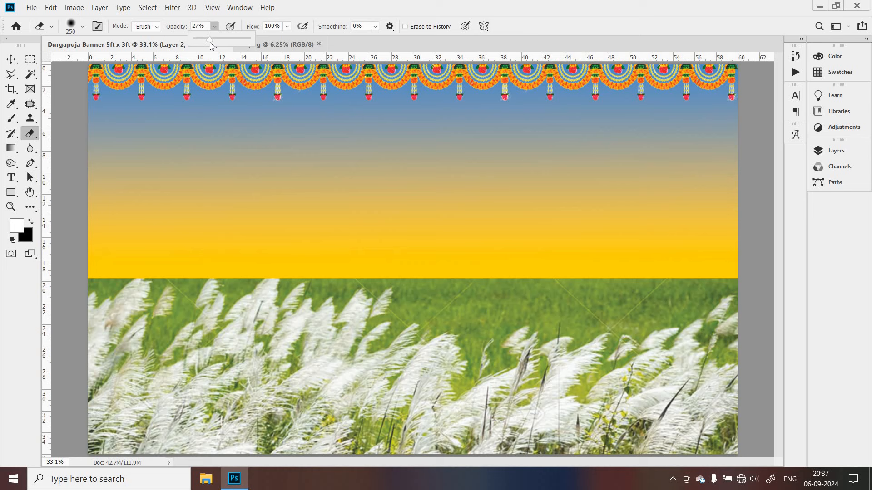
{"action": "left_click_drag", "start_coordinate": [209, 42], "coordinate": [208, 43]}
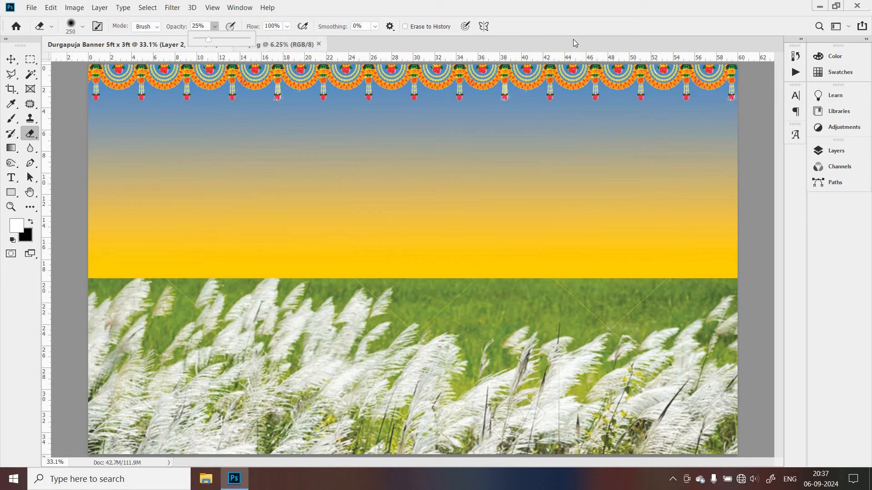
{"action": "left_click", "coordinate": [568, 302]}
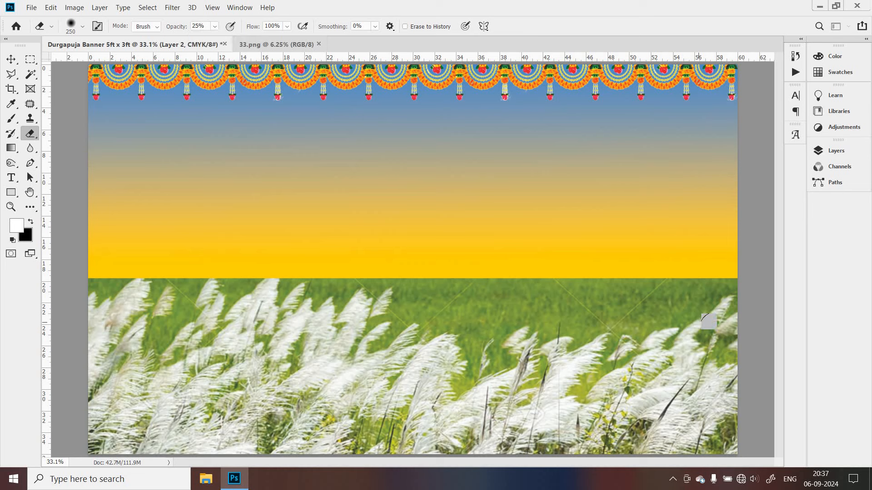
Enlarge the eraser brush to 600 and partially fade the upper part of the grass with sweeping strokes across the full width
{"action": "key", "text": "bracketright"}
{"action": "mouse_move", "coordinate": [727, 318]}
{"action": "left_mouse_down"}
{"action": "mouse_move", "coordinate": [522, 322]}
{"action": "mouse_move", "coordinate": [346, 299]}
{"action": "mouse_move", "coordinate": [109, 295]}
{"action": "left_mouse_up"}
{"action": "mouse_move", "coordinate": [99, 336]}
{"action": "left_mouse_down"}
{"action": "mouse_move", "coordinate": [423, 358]}
{"action": "mouse_move", "coordinate": [732, 359]}
{"action": "left_mouse_up"}
{"action": "left_click_drag", "start_coordinate": [743, 312], "coordinate": [318, 293]}
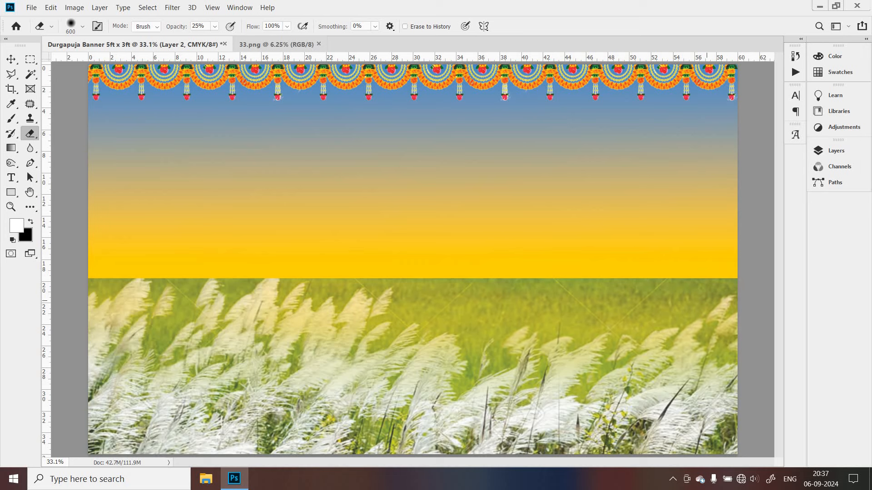
{"action": "left_click_drag", "start_coordinate": [735, 289], "coordinate": [86, 281]}
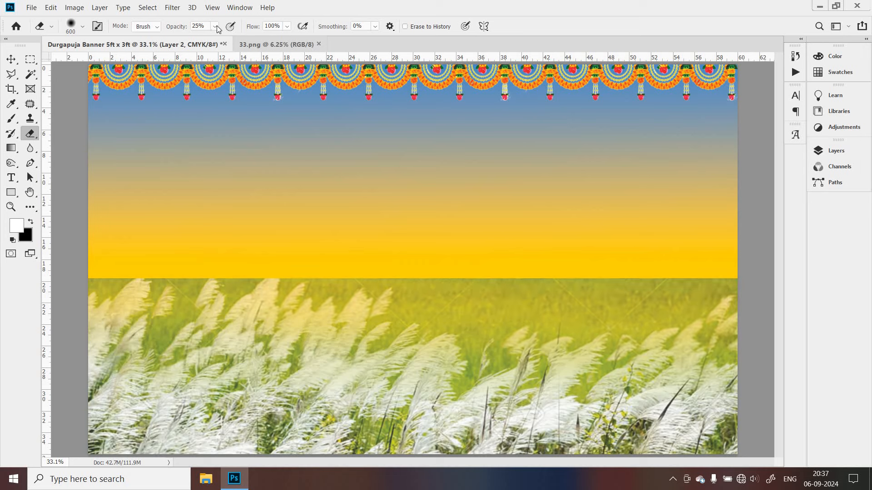
Raise the eraser opacity to 50% and erase the grass image's hard top edge so it blends into the yellow gradient
{"action": "left_click", "coordinate": [215, 26]}
{"action": "left_click_drag", "start_coordinate": [225, 42], "coordinate": [229, 44]}
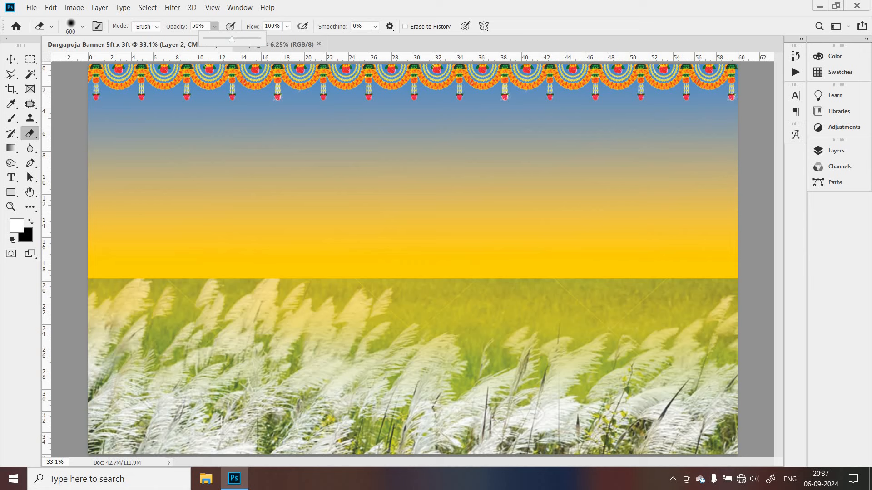
{"action": "mouse_move", "coordinate": [739, 272]}
{"action": "left_mouse_down"}
{"action": "mouse_move", "coordinate": [97, 263]}
{"action": "mouse_move", "coordinate": [254, 284]}
{"action": "mouse_move", "coordinate": [722, 284]}
{"action": "left_mouse_up"}
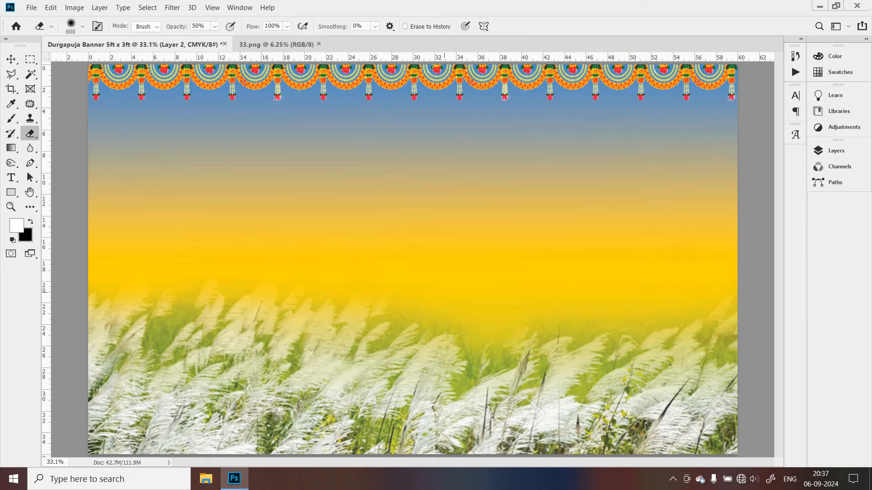
{"action": "left_click_drag", "start_coordinate": [743, 293], "coordinate": [736, 304]}
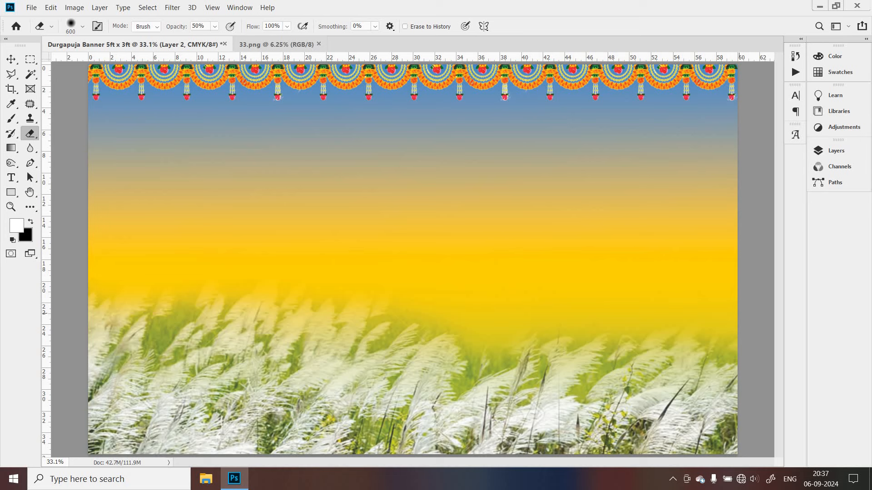
Open the Durga portrait image 32 from the PNG folder and move it into the banner document
{"action": "left_click", "coordinate": [11, 59]}
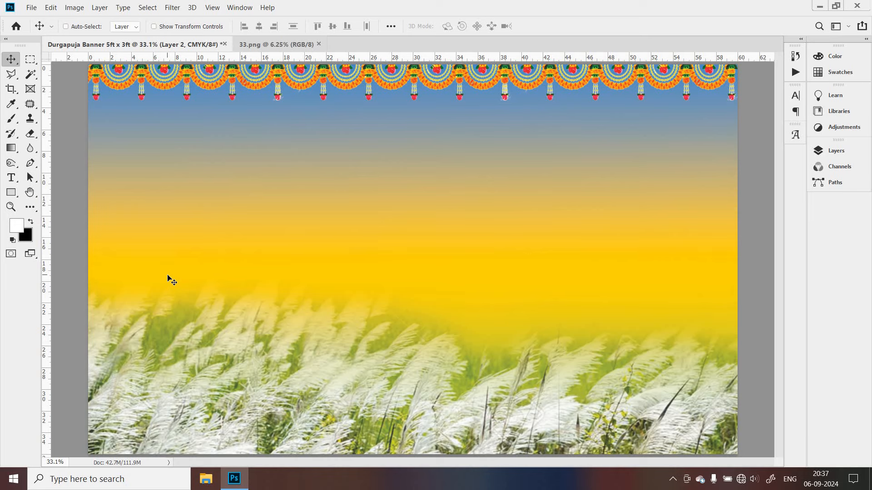
{"action": "key", "text": "ctrl+o"}
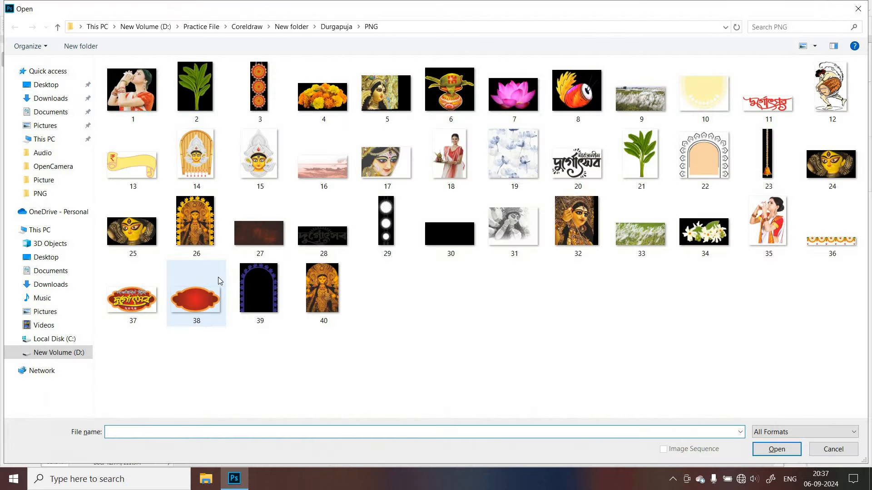
{"action": "double_click", "coordinate": [581, 222]}
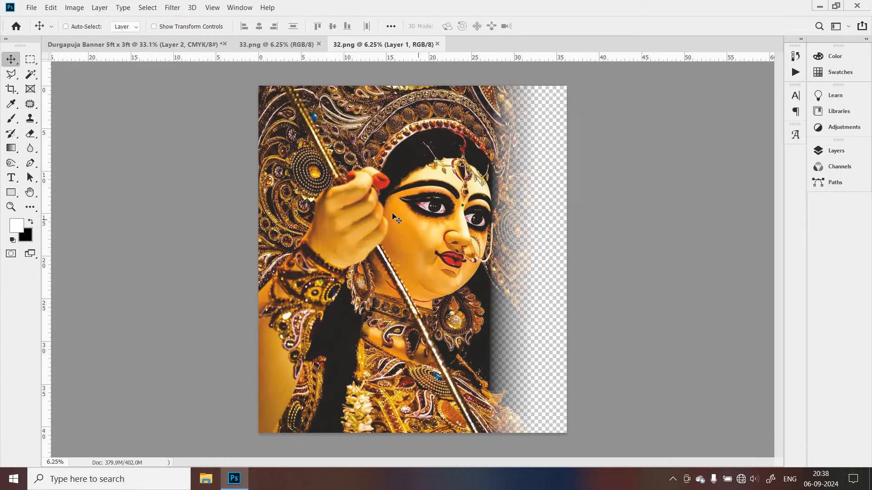
{"action": "left_click_drag", "start_coordinate": [325, 240], "coordinate": [285, 259]}
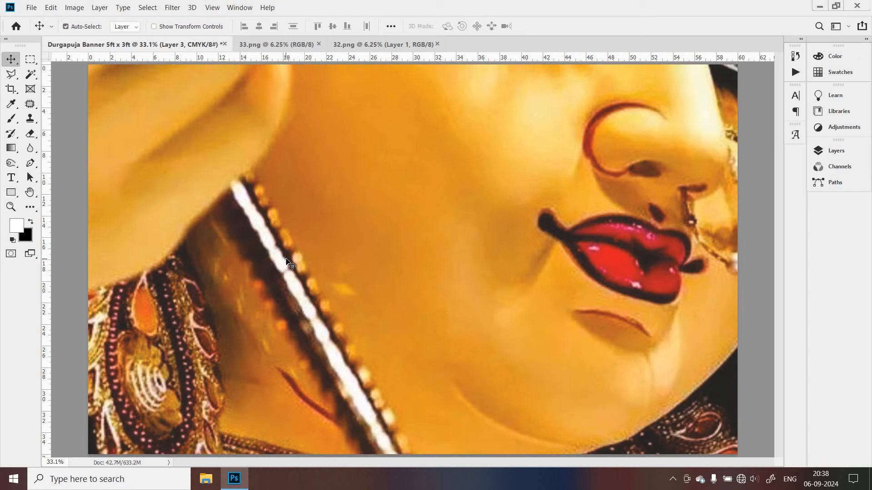
Scale the oversized Durga portrait proportionally down to about 19.5% and fit it against the banner's top-left corner
{"action": "key", "text": "ctrl+minus"}
{"action": "key", "text": "ctrl+minus"}
{"action": "key", "text": "ctrl+minus"}
{"action": "key", "text": "ctrl+t"}
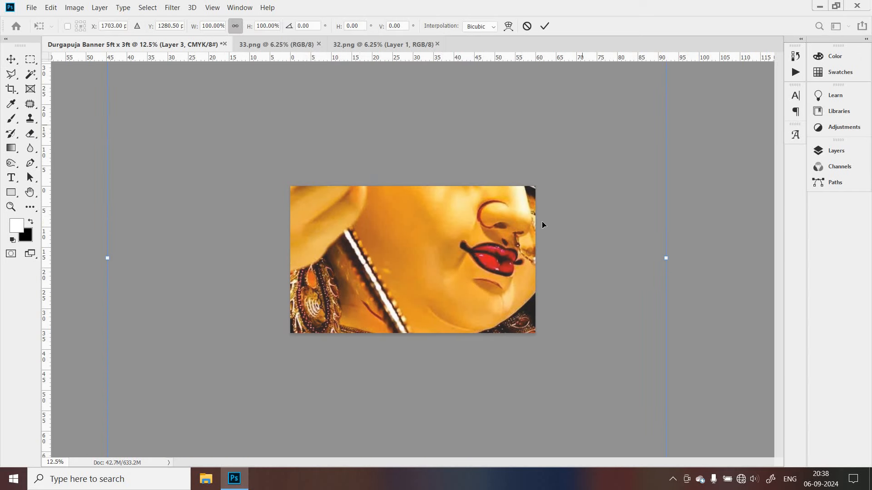
{"action": "left_click_drag", "start_coordinate": [582, 125], "coordinate": [571, 245]}
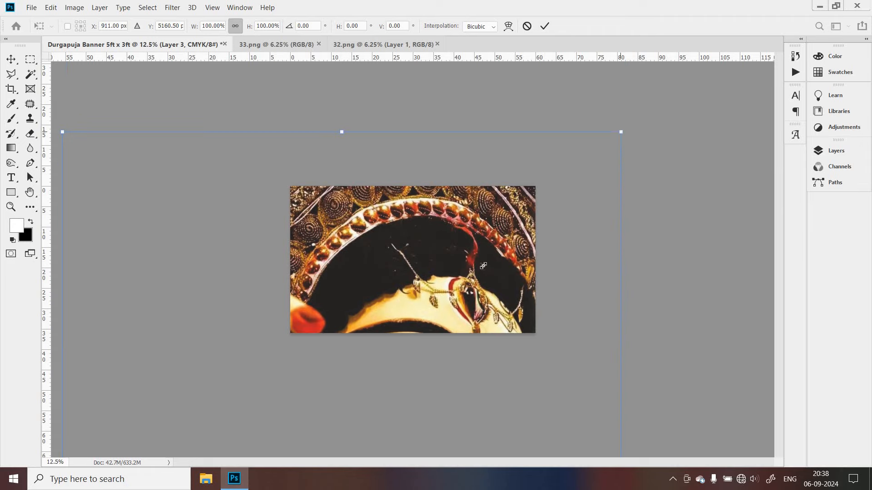
{"action": "left_click_drag", "start_coordinate": [621, 132], "coordinate": [348, 378]}
{"action": "left_click_drag", "start_coordinate": [331, 430], "coordinate": [528, 166]}
{"action": "left_click_drag", "start_coordinate": [584, 120], "coordinate": [394, 210]}
{"action": "left_click_drag", "start_coordinate": [422, 335], "coordinate": [408, 320]}
{"action": "left_click_drag", "start_coordinate": [407, 173], "coordinate": [399, 185]}
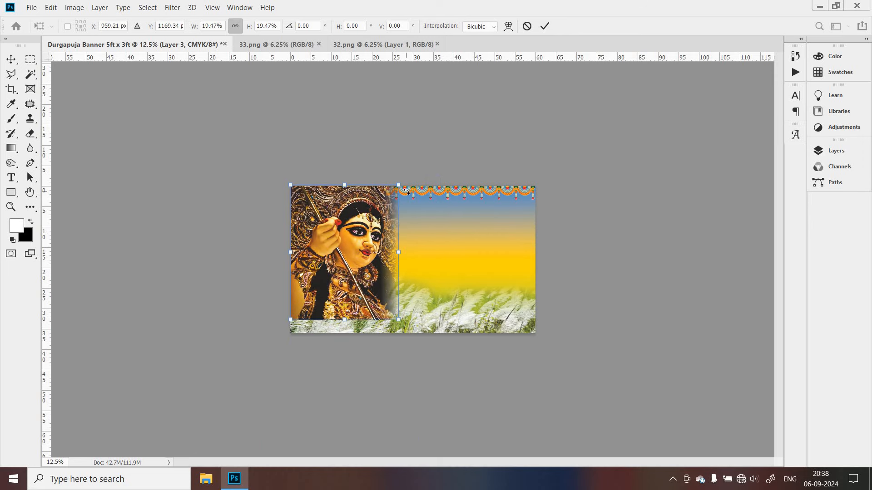
{"action": "key", "text": "Return"}
{"action": "key", "text": "ctrl+0"}
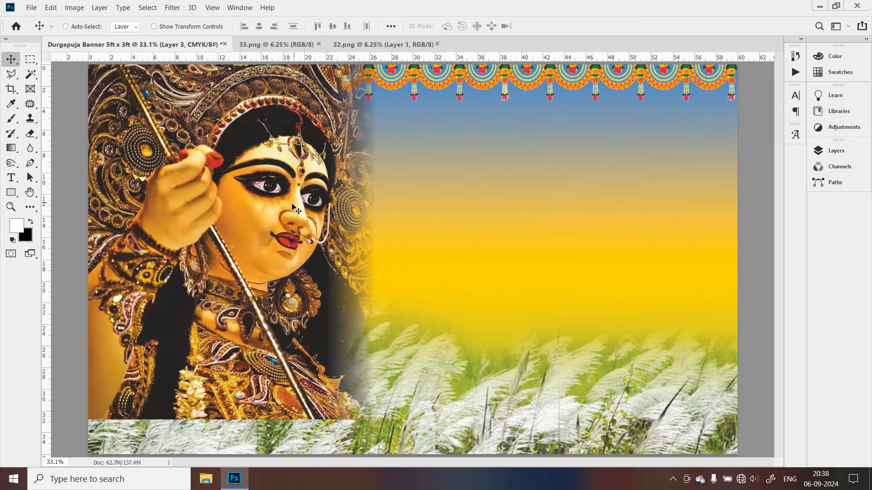
Shift the Durga portrait partly past the banner's left edge and scale it down slightly to about 97.2%
{"action": "left_click_drag", "start_coordinate": [293, 208], "coordinate": [252, 209]}
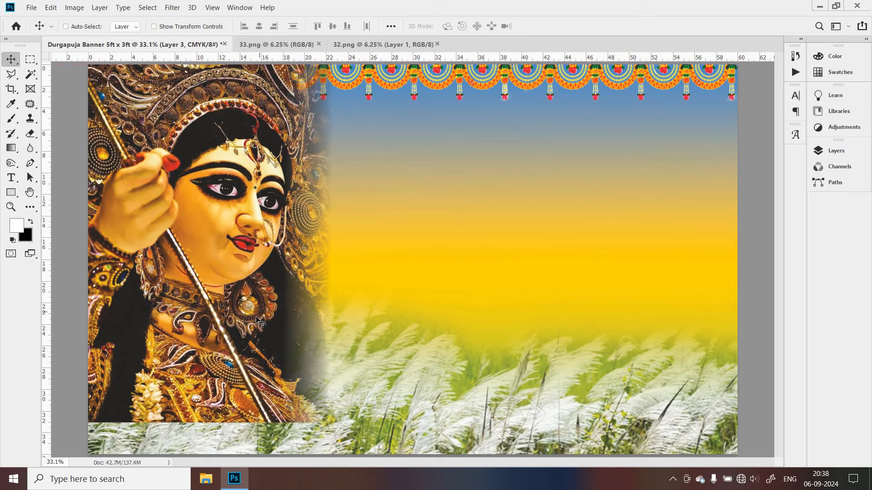
{"action": "left_click_drag", "start_coordinate": [254, 314], "coordinate": [254, 313]}
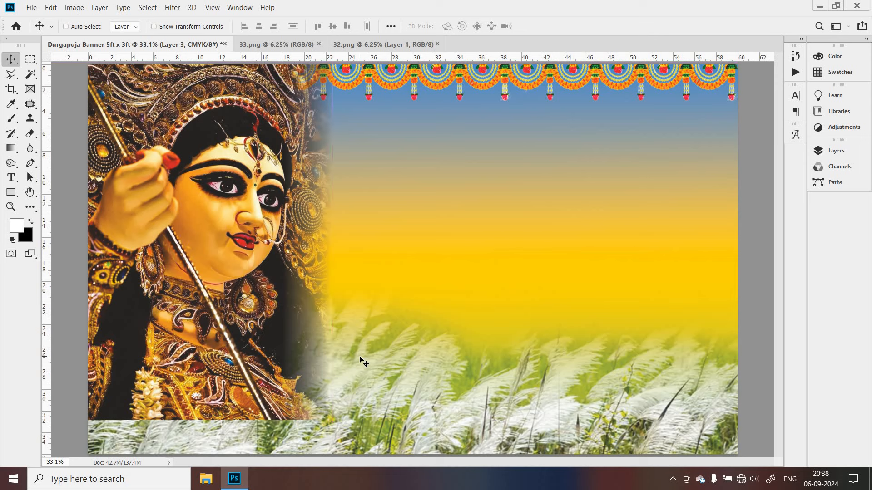
{"action": "key", "text": "ctrl+t"}
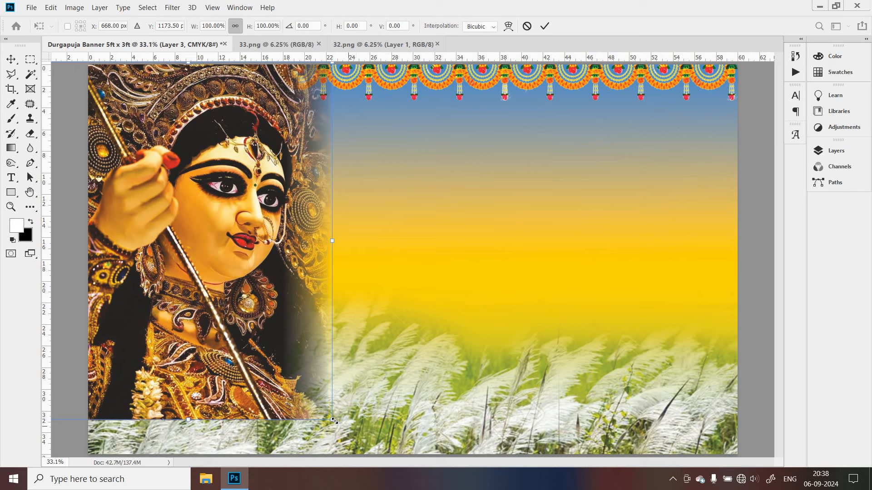
{"action": "left_click_drag", "start_coordinate": [331, 419], "coordinate": [322, 414]}
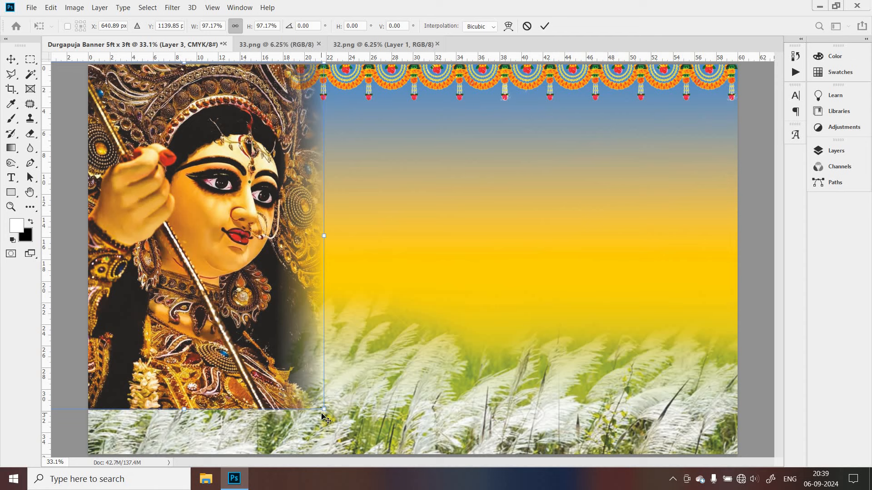
{"action": "key", "text": "Return"}
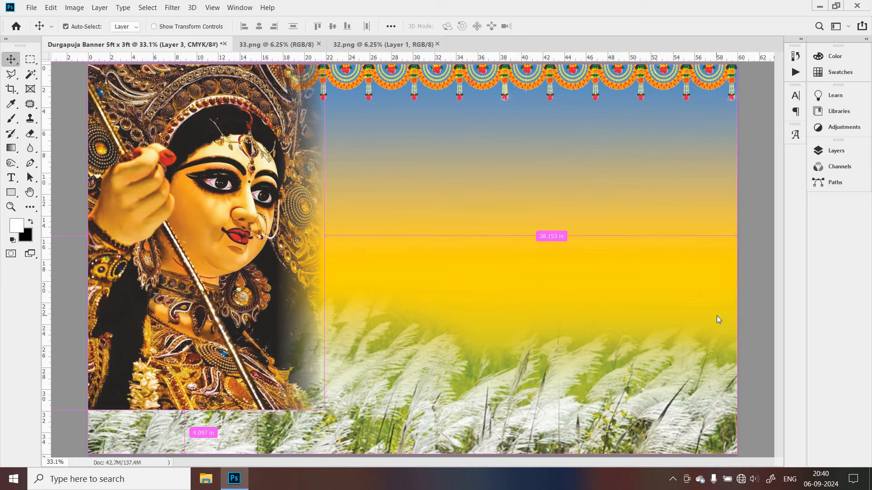
Open image 35 of the woman blowing a conch from the PNG folder and move it into the banner document
{"action": "key", "text": "ctrl+o"}
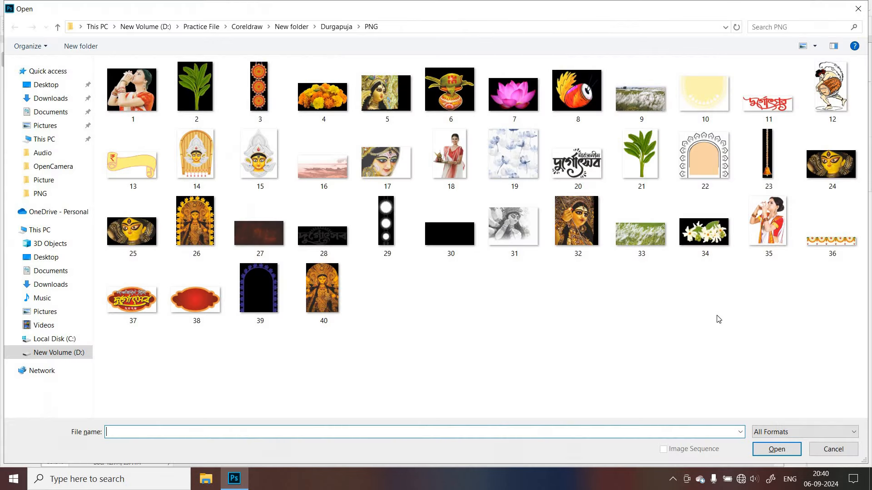
{"action": "double_click", "coordinate": [773, 223]}
{"action": "left_click_drag", "start_coordinate": [205, 148], "coordinate": [442, 232]}
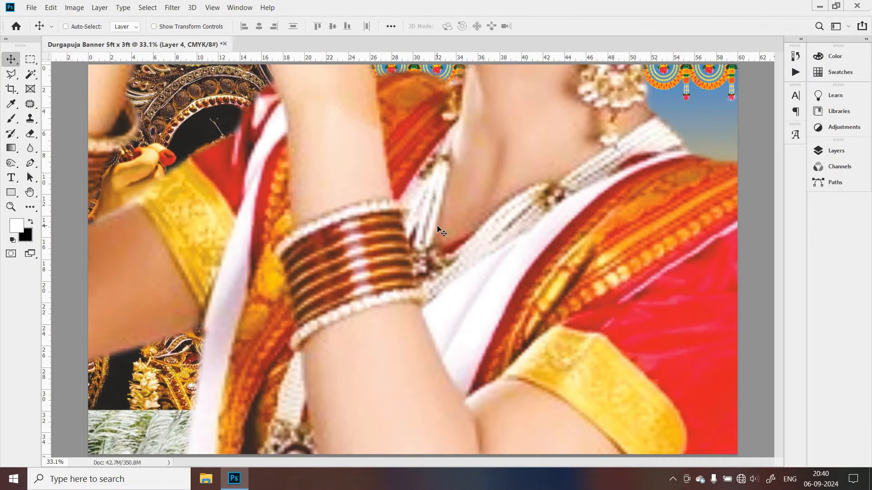
Scale the oversized conch-blowing woman proportionally down to about 24.6% and place her in the banner's right part
{"action": "key", "text": "ctrl+t"}
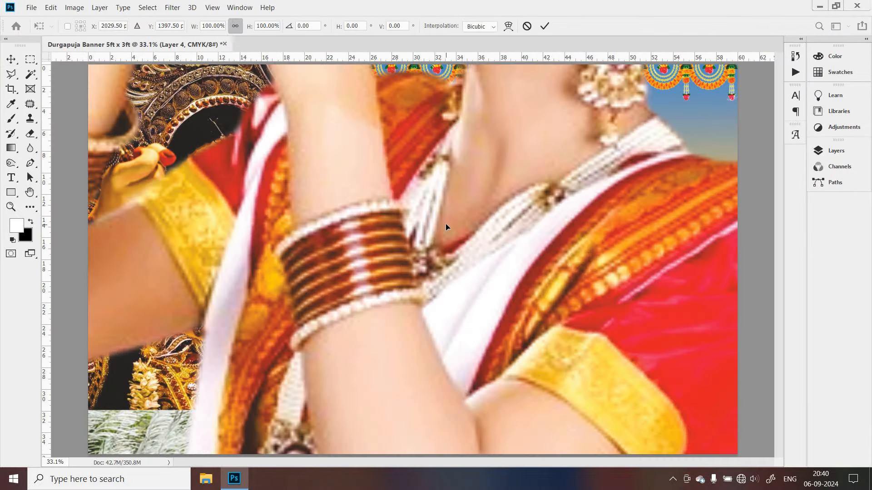
{"action": "key", "text": "ctrl+minus"}
{"action": "key", "text": "ctrl+minus"}
{"action": "key", "text": "ctrl+minus"}
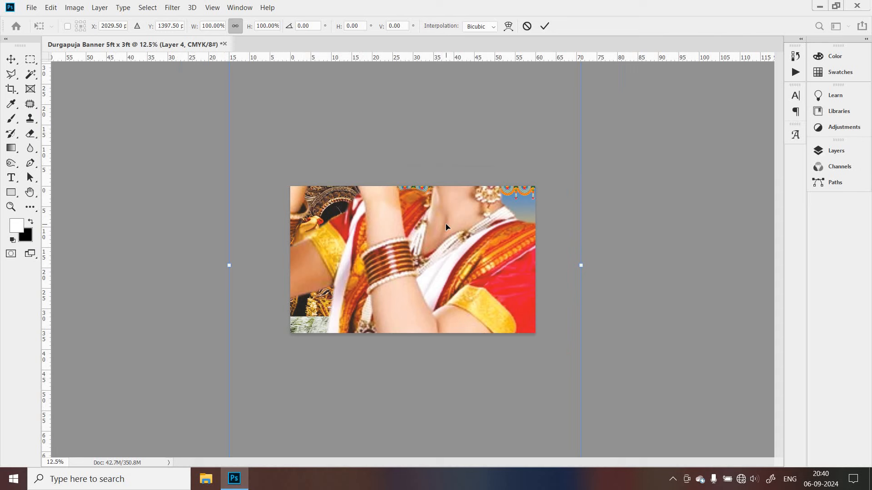
{"action": "left_click_drag", "start_coordinate": [527, 135], "coordinate": [521, 177]}
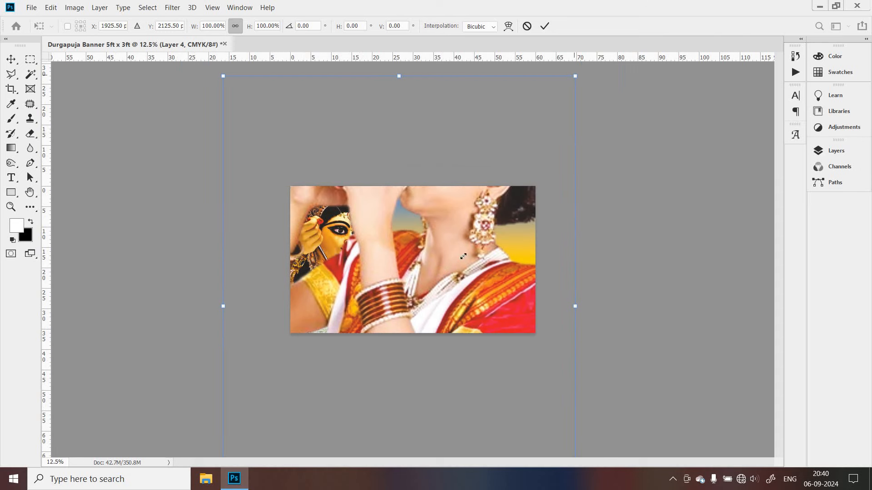
{"action": "left_click_drag", "start_coordinate": [575, 75], "coordinate": [373, 380]}
{"action": "left_click_drag", "start_coordinate": [310, 410], "coordinate": [505, 235]}
{"action": "left_click_drag", "start_coordinate": [417, 362], "coordinate": [455, 323]}
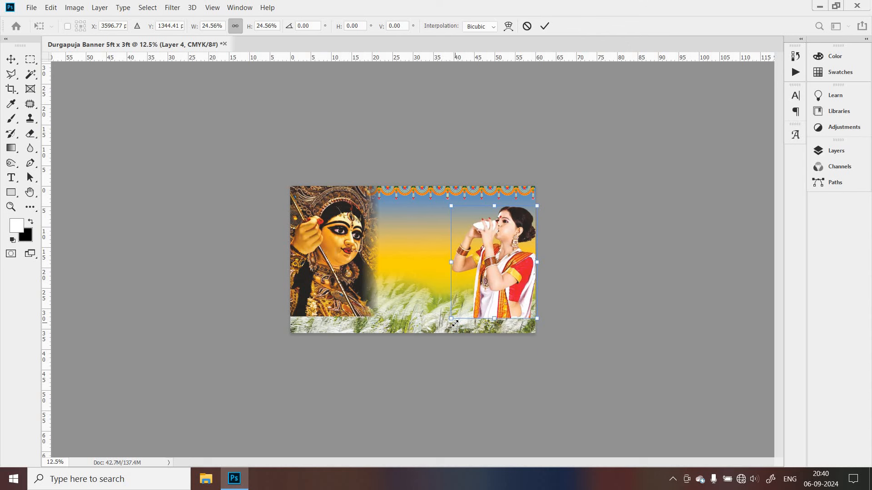
Move the conch-blowing woman lower and further right so she runs partly past the banner's right edge, and apply the transform
{"action": "left_click_drag", "start_coordinate": [510, 296], "coordinate": [523, 303]}
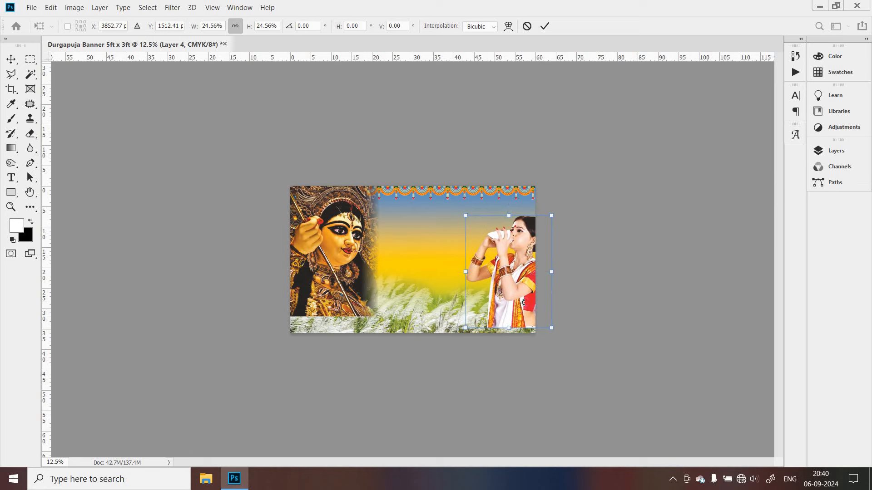
{"action": "key", "text": "ctrl+0"}
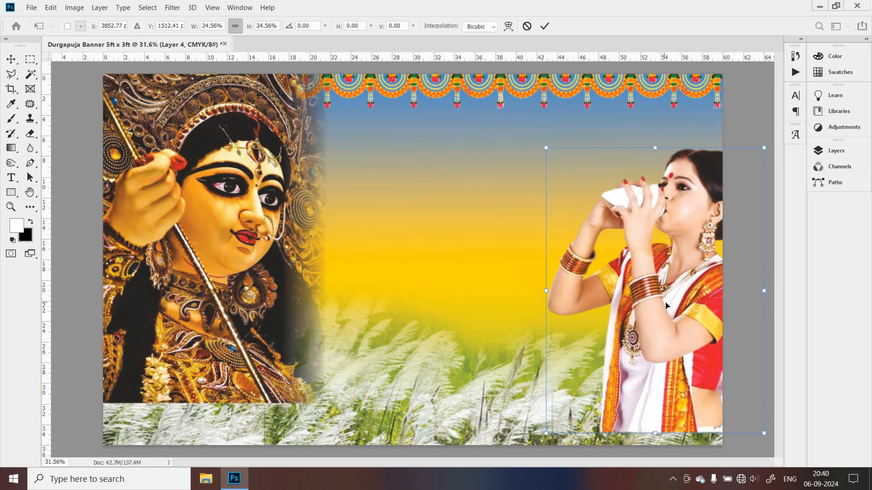
{"action": "left_click_drag", "start_coordinate": [671, 306], "coordinate": [684, 329]}
{"action": "key", "text": "Return"}
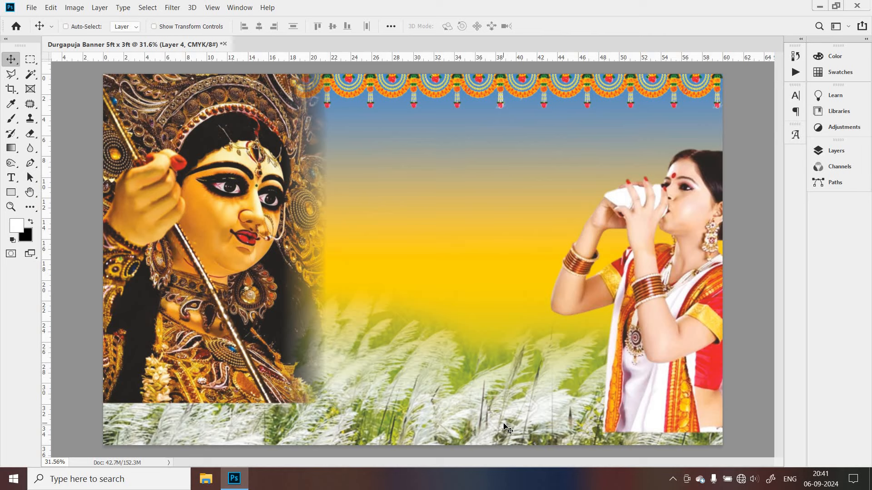
Open the white flower image 34 from the PNG folder
{"action": "key", "text": "ctrl+o"}
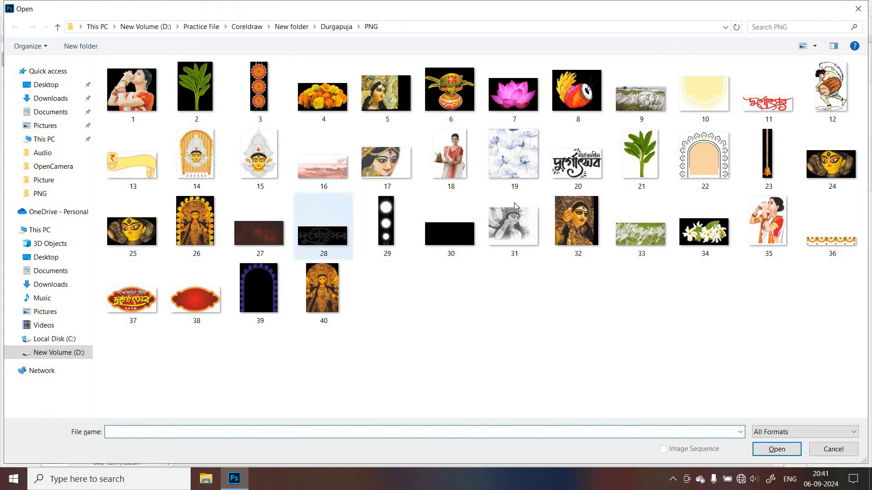
{"action": "left_click", "coordinate": [711, 237]}
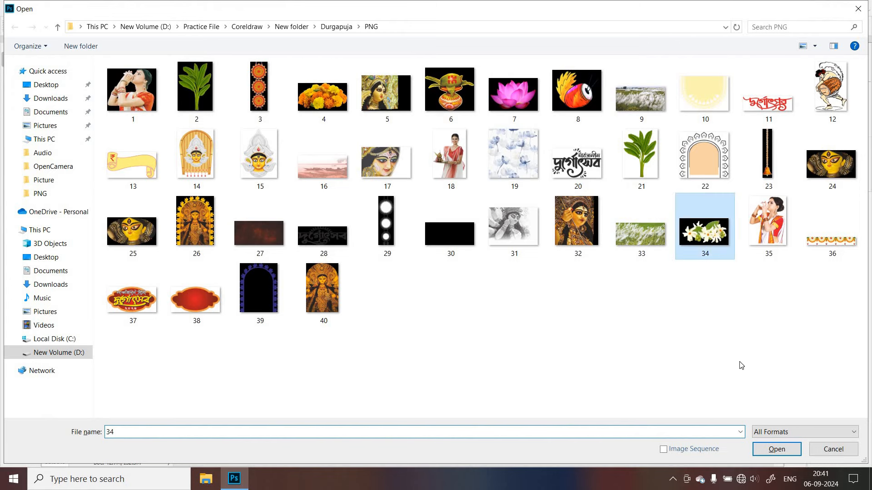
{"action": "key", "text": "Return"}
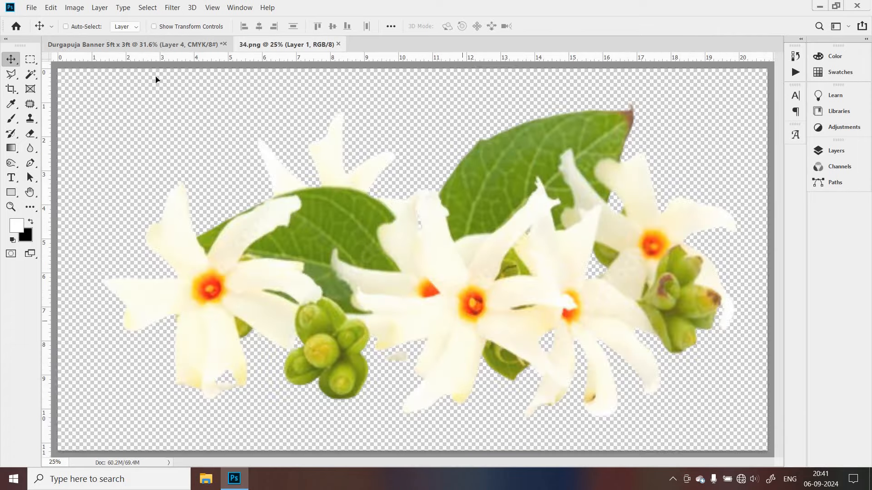
Move the white flowers into the banner document and scale them proportionally down to about 29.5% in the lower-right area
{"action": "left_click_drag", "start_coordinate": [155, 80], "coordinate": [373, 313]}
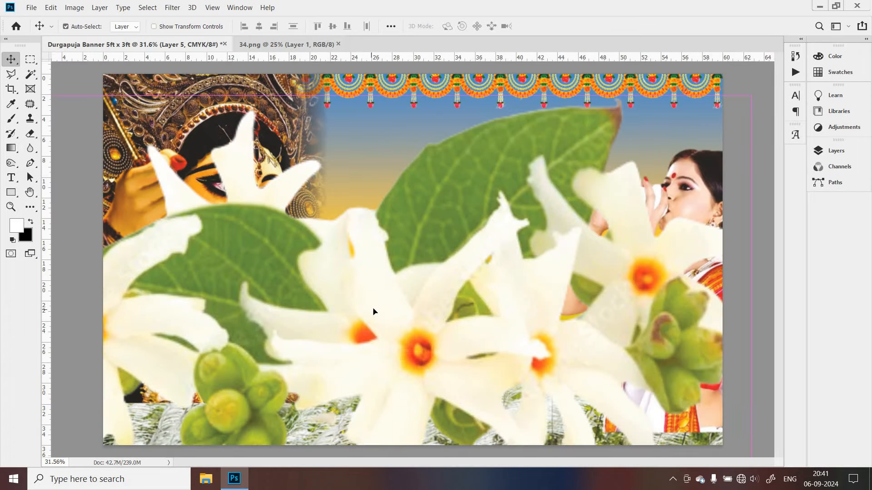
{"action": "key", "text": "ctrl+t"}
{"action": "left_click_drag", "start_coordinate": [749, 96], "coordinate": [218, 417]}
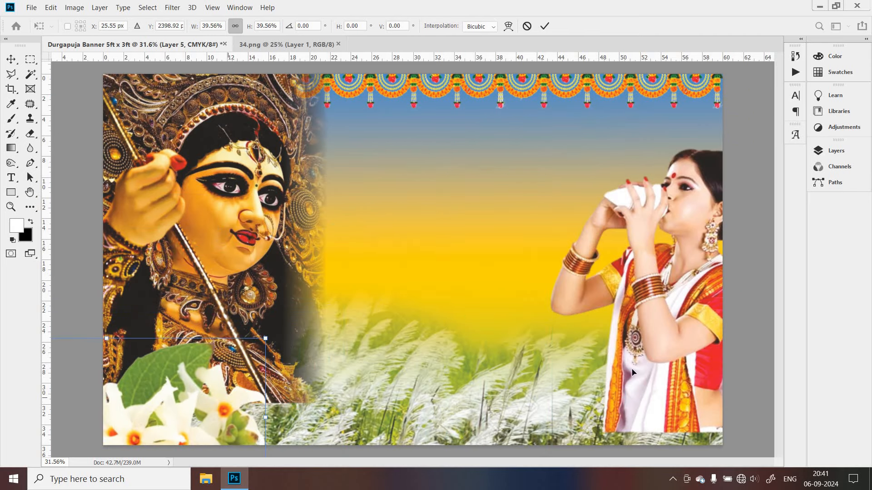
{"action": "left_click_drag", "start_coordinate": [255, 385], "coordinate": [734, 414]}
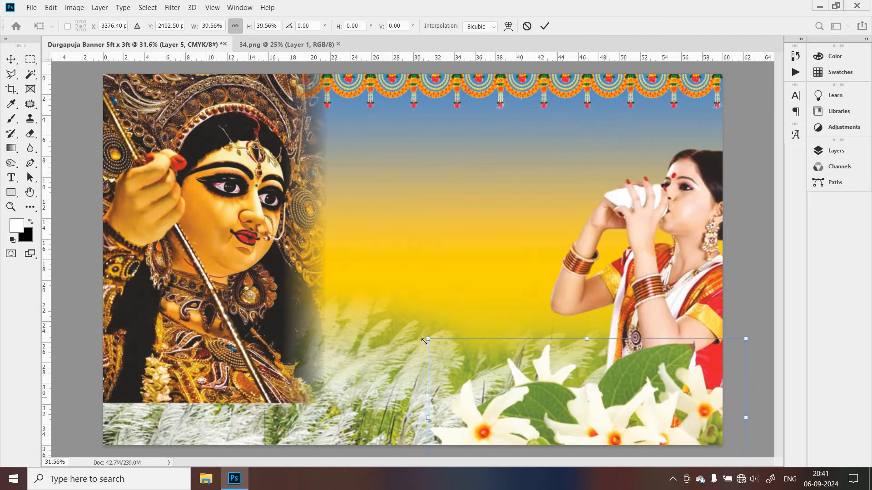
{"action": "left_click_drag", "start_coordinate": [437, 347], "coordinate": [487, 378]}
{"action": "left_click_drag", "start_coordinate": [632, 430], "coordinate": [629, 413]}
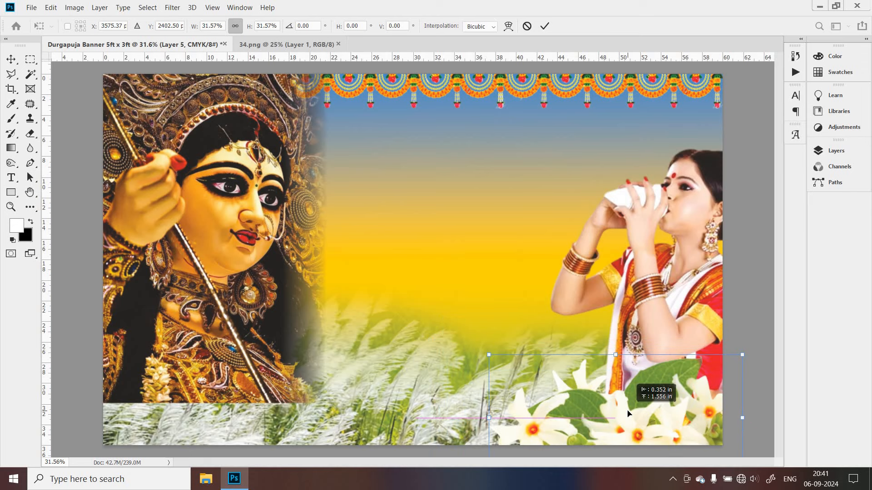
{"action": "left_click_drag", "start_coordinate": [494, 361], "coordinate": [527, 378]}
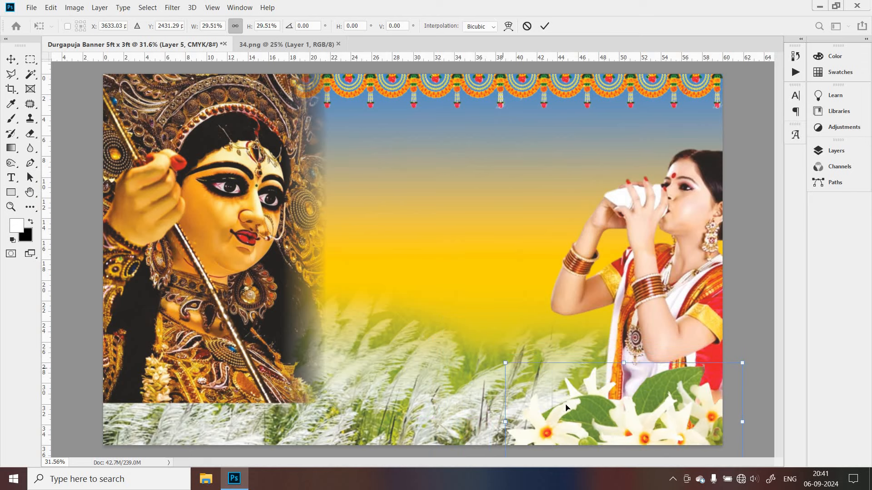
Settle the white flowers in the banner's bottom-right corner, apply the transform, and duplicate them twice leftward along the bottom edge
{"action": "left_click_drag", "start_coordinate": [570, 409], "coordinate": [616, 426]}
{"action": "key", "text": "Return"}
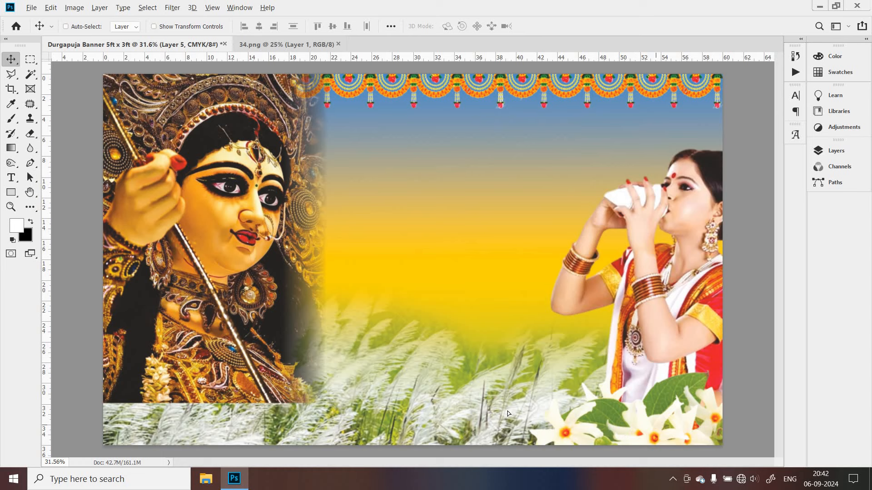
{"action": "left_click_drag", "start_coordinate": [508, 411], "coordinate": [318, 418]}
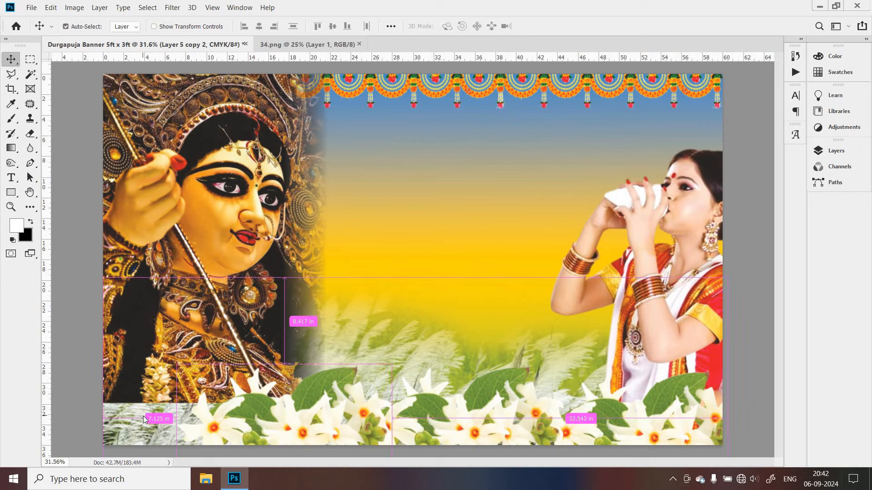
Open marigold image 4 from the PNG folder and move it into the banner document
{"action": "key", "text": "ctrl+o"}
{"action": "double_click", "coordinate": [313, 93]}
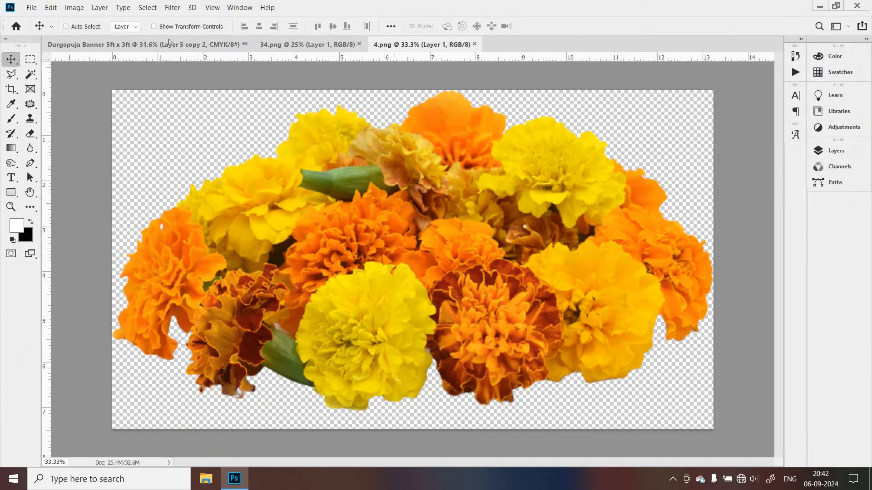
{"action": "left_click_drag", "start_coordinate": [394, 222], "coordinate": [395, 272]}
Scale the marigolds proportionally down to about 22.7% and place them in the banner's bottom-left corner, partly past the edge
{"action": "key", "text": "ctrl+t"}
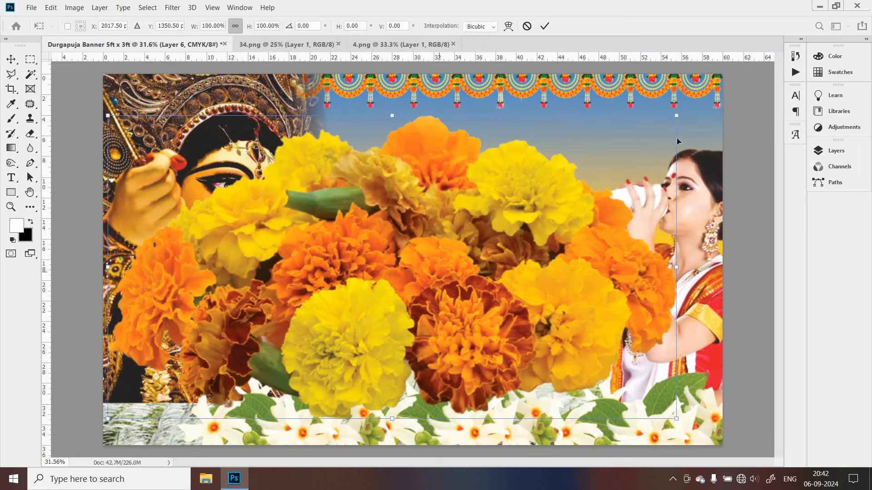
{"action": "left_click_drag", "start_coordinate": [676, 116], "coordinate": [303, 314]}
{"action": "left_click_drag", "start_coordinate": [195, 414], "coordinate": [164, 450]}
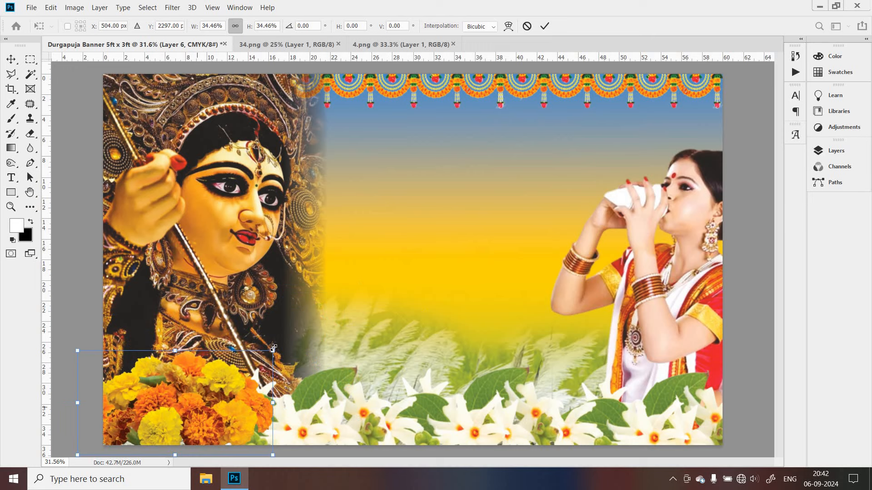
{"action": "left_click_drag", "start_coordinate": [273, 349], "coordinate": [193, 386]}
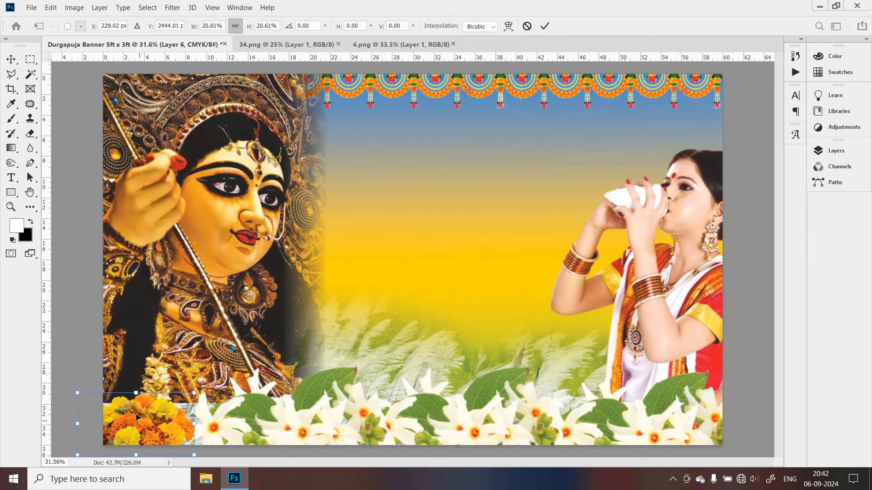
{"action": "left_click_drag", "start_coordinate": [135, 413], "coordinate": [151, 425]}
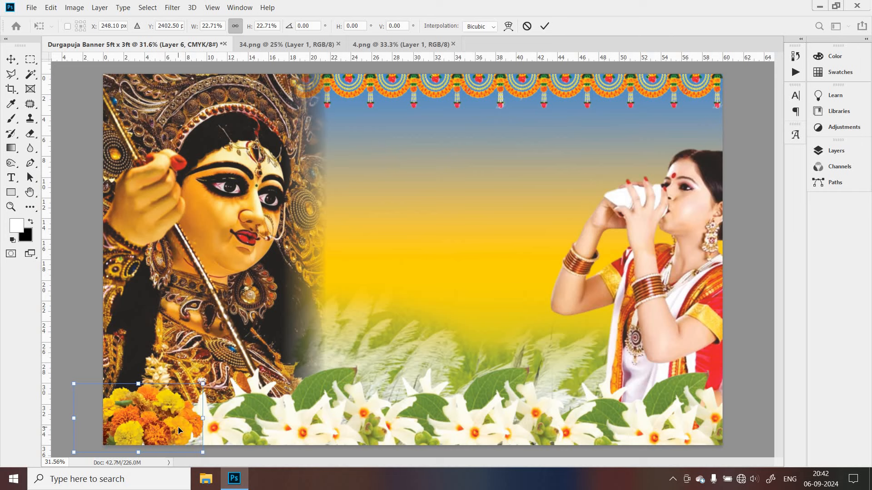
{"action": "key", "text": "Return"}
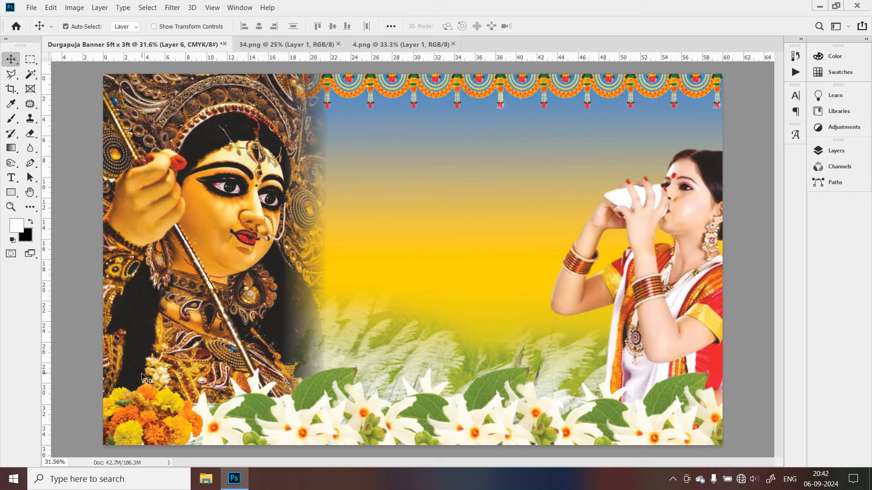
Open banana plant image 21 from the PNG folder and move it into the banner document
{"action": "key", "text": "ctrl+o"}
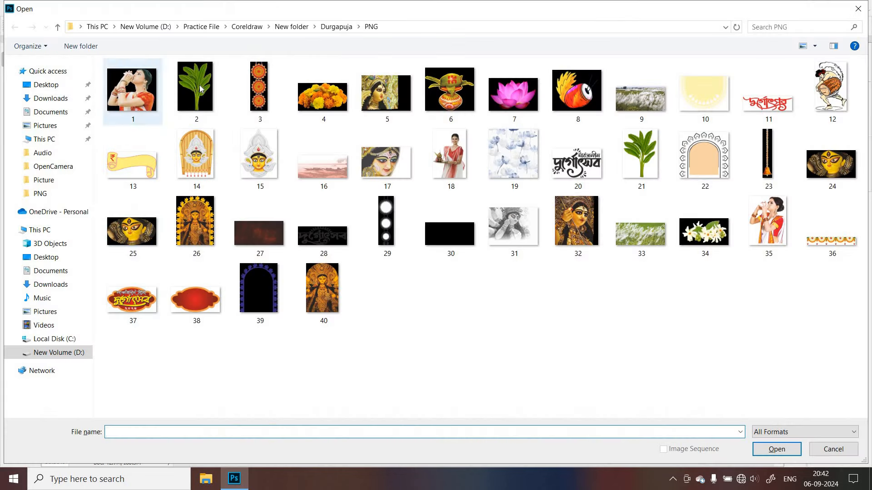
{"action": "left_click", "coordinate": [640, 156]}
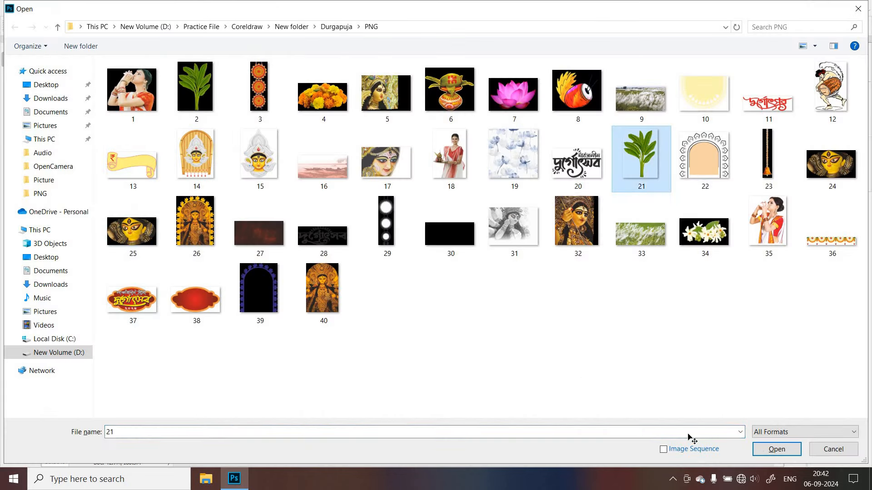
{"action": "key", "text": "Return"}
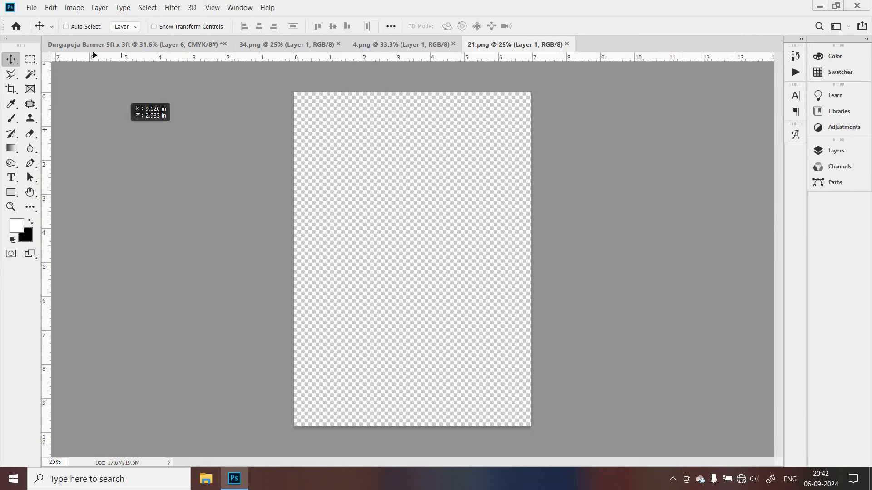
{"action": "left_click_drag", "start_coordinate": [94, 55], "coordinate": [105, 326]}
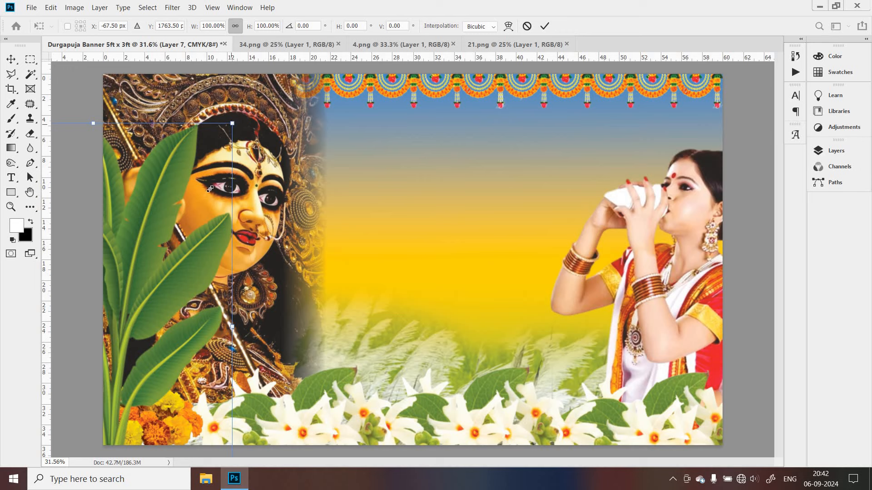
Scale the banana plant proportionally down to about 56% and place it at the banner's lower-left edge behind the marigolds
{"action": "left_click_drag", "start_coordinate": [210, 189], "coordinate": [214, 183]}
{"action": "left_click_drag", "start_coordinate": [155, 271], "coordinate": [182, 278]}
{"action": "left_click_drag", "start_coordinate": [201, 235], "coordinate": [161, 318]}
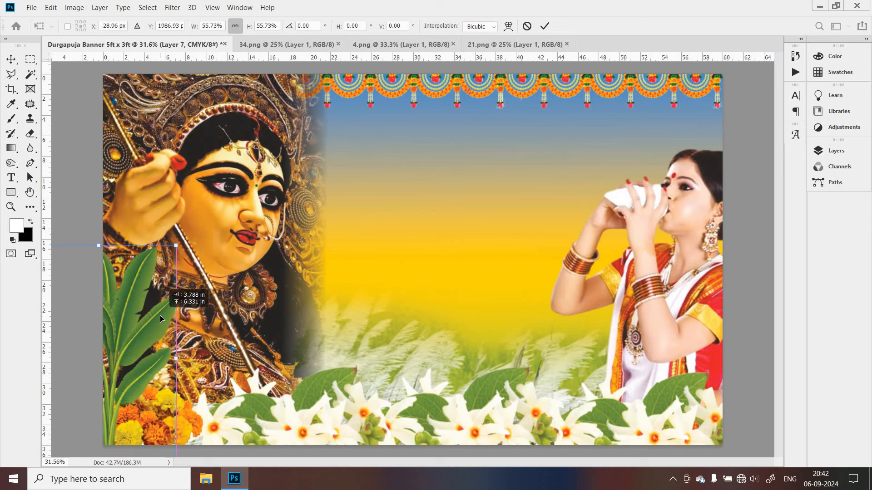
{"action": "key", "text": "Return"}
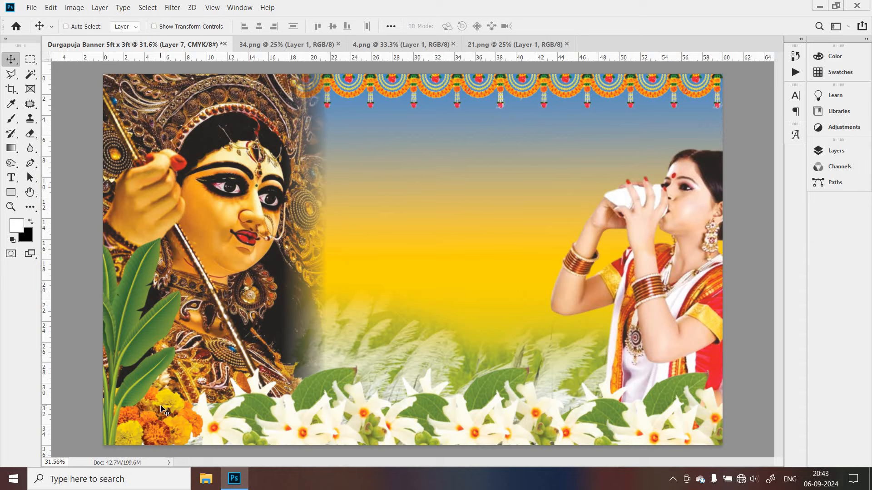
Open image 6 of the coconut-topped kalash pot from the PNG folder and move it into the banner document
{"action": "key", "text": "ctrl+o"}
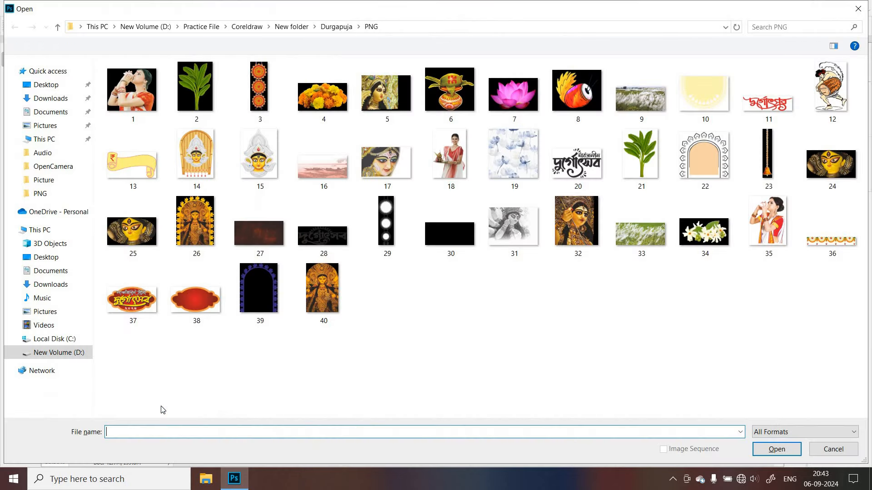
{"action": "double_click", "coordinate": [450, 89]}
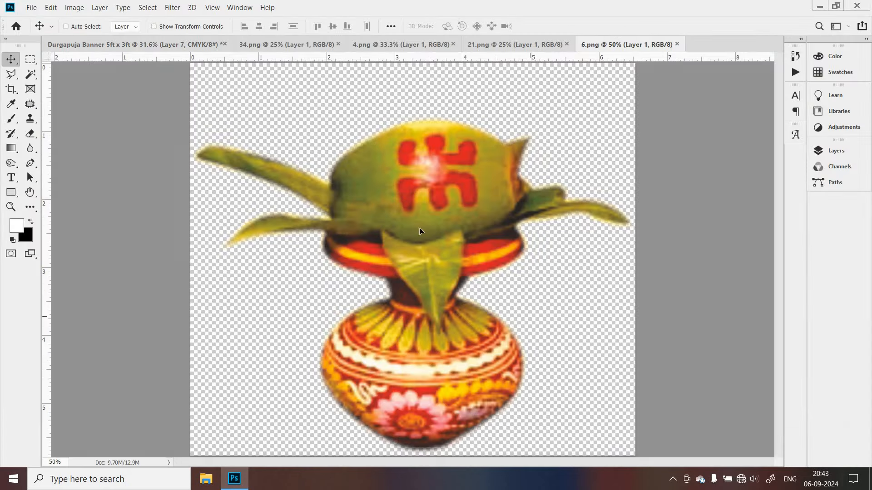
{"action": "left_click_drag", "start_coordinate": [420, 232], "coordinate": [360, 257]}
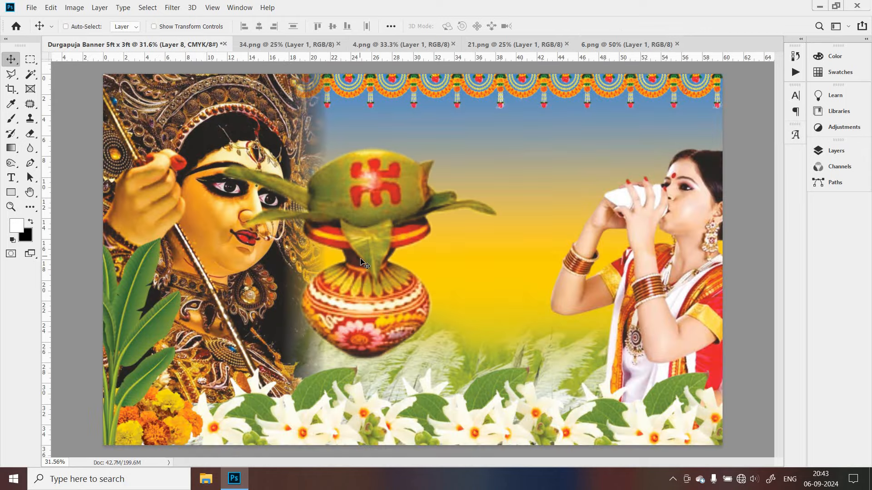
Scale the kalash pot proportionally down to about 30% and place it in front of the marigolds beside the banana stem
{"action": "key", "text": "ctrl+t"}
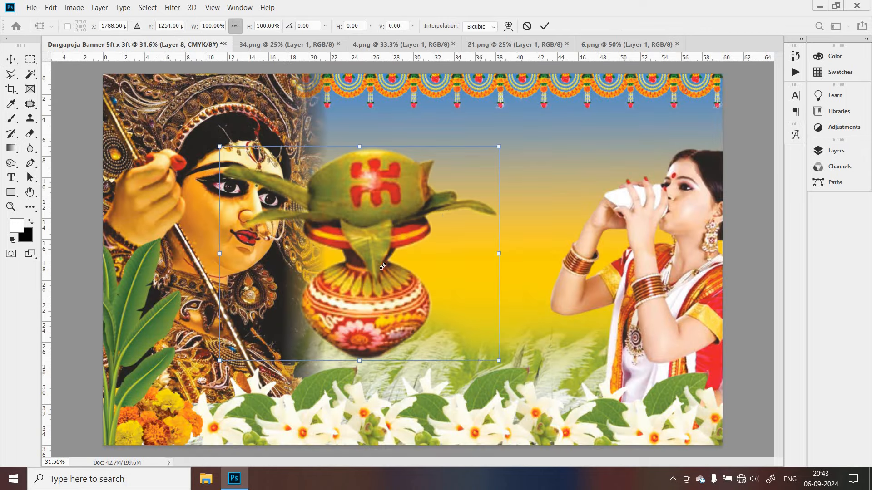
{"action": "left_click_drag", "start_coordinate": [499, 147], "coordinate": [140, 405]}
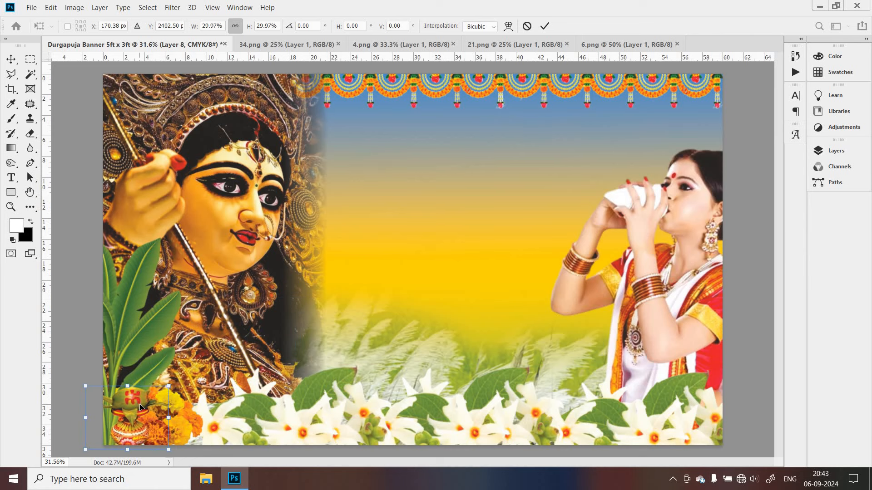
{"action": "key", "text": "Return"}
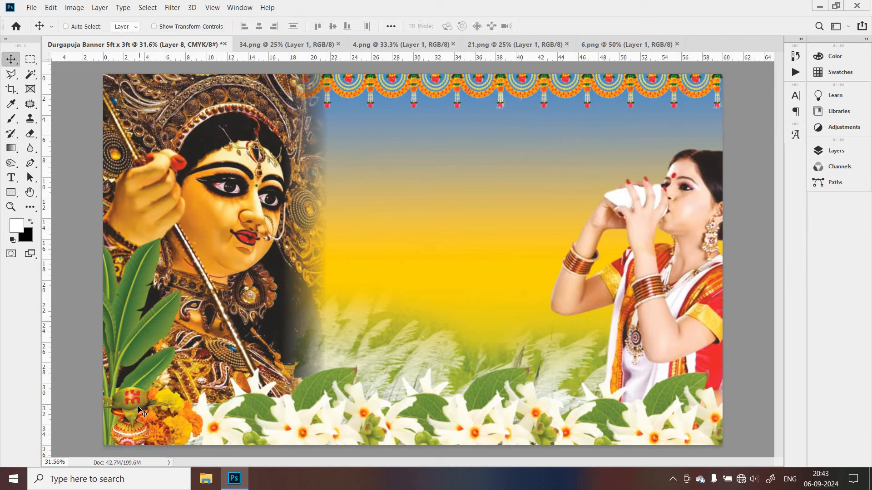
{"action": "left_click_drag", "start_coordinate": [143, 408], "coordinate": [217, 431]}
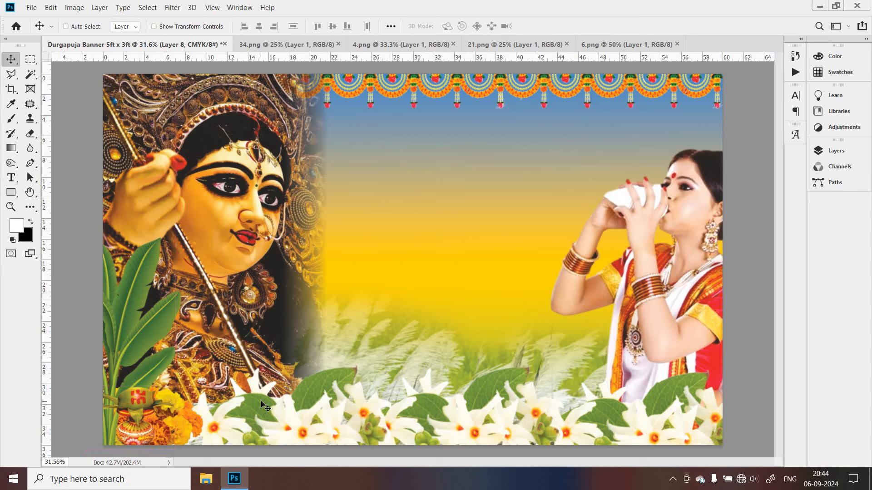
Close the source images 6.png, 21.png, 4.png and 34.png, leaving only the banner document open
{"action": "left_click", "coordinate": [677, 44]}
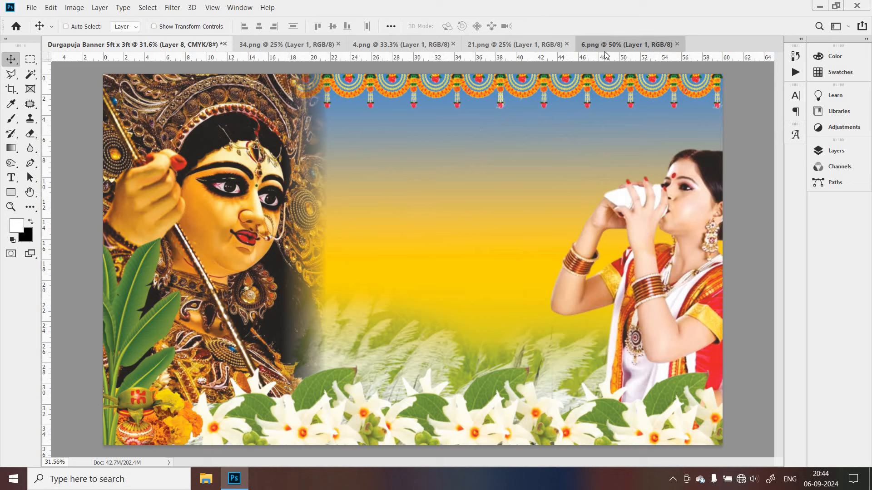
{"action": "left_click", "coordinate": [677, 44]}
{"action": "left_click", "coordinate": [567, 44]}
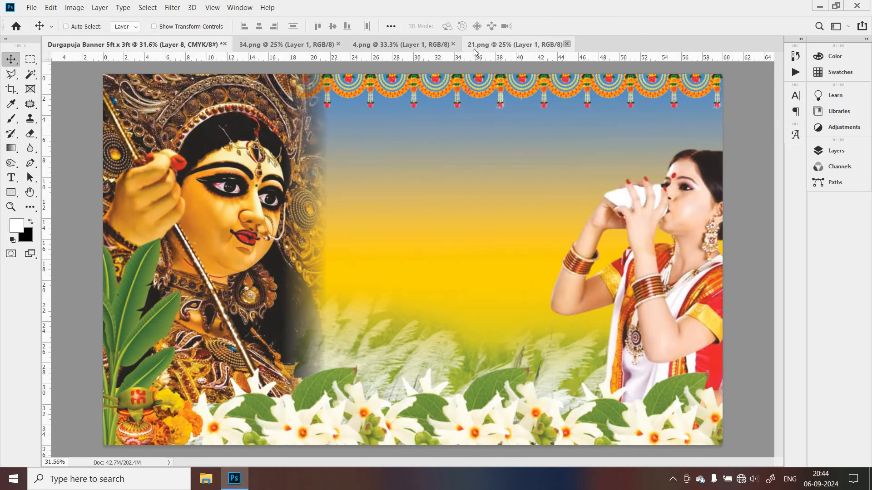
{"action": "left_click", "coordinate": [453, 44]}
{"action": "left_click", "coordinate": [339, 44]}
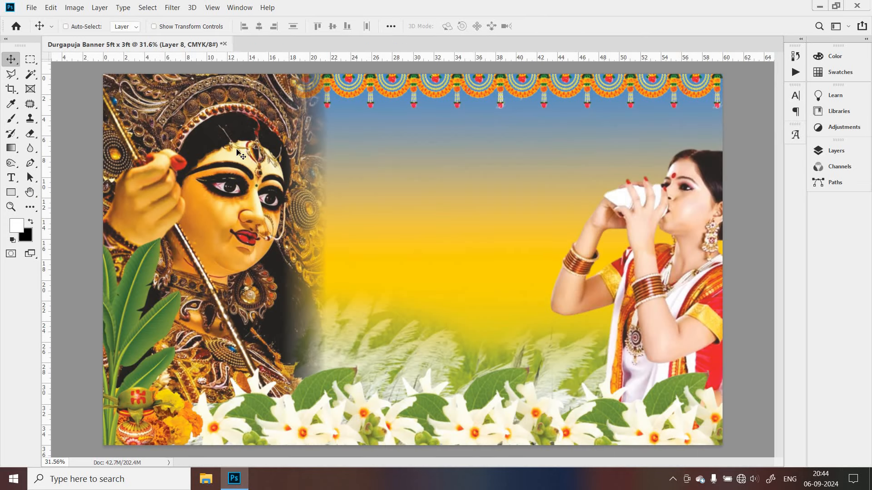
Open pink lotus image 7 from the PNG folder and move it into the banner document
{"action": "key", "text": "ctrl+o"}
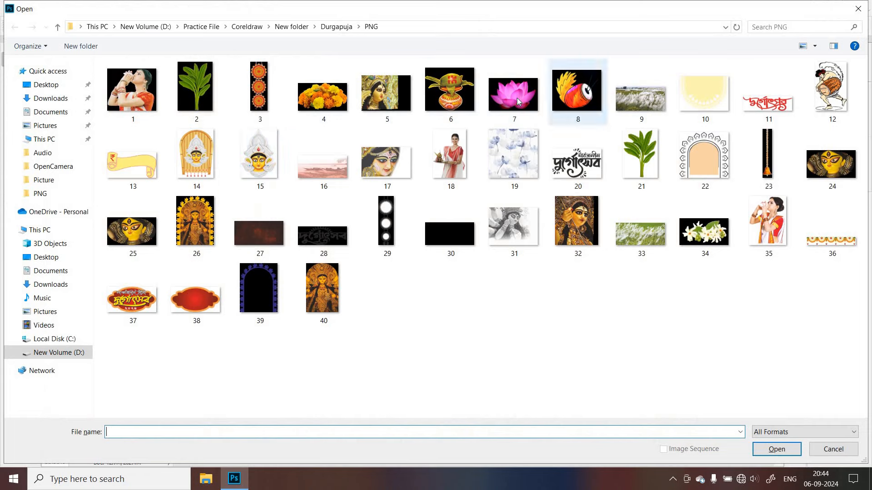
{"action": "double_click", "coordinate": [516, 93]}
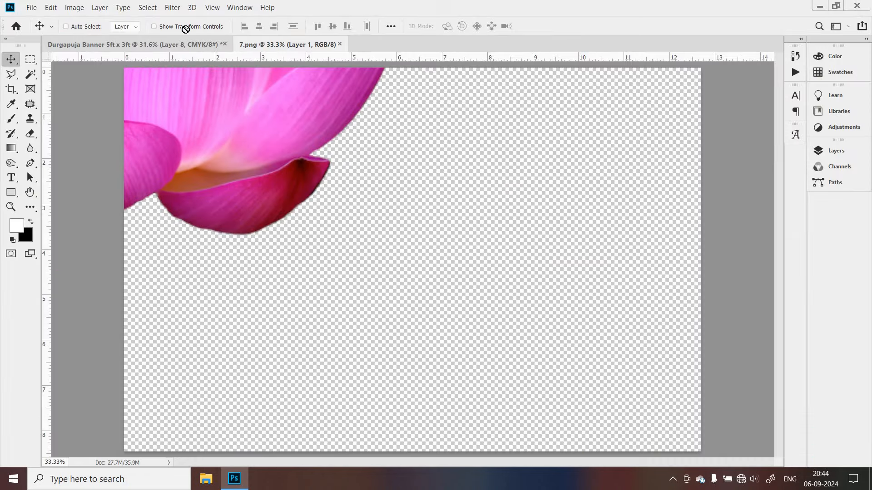
{"action": "left_click_drag", "start_coordinate": [185, 29], "coordinate": [460, 258]}
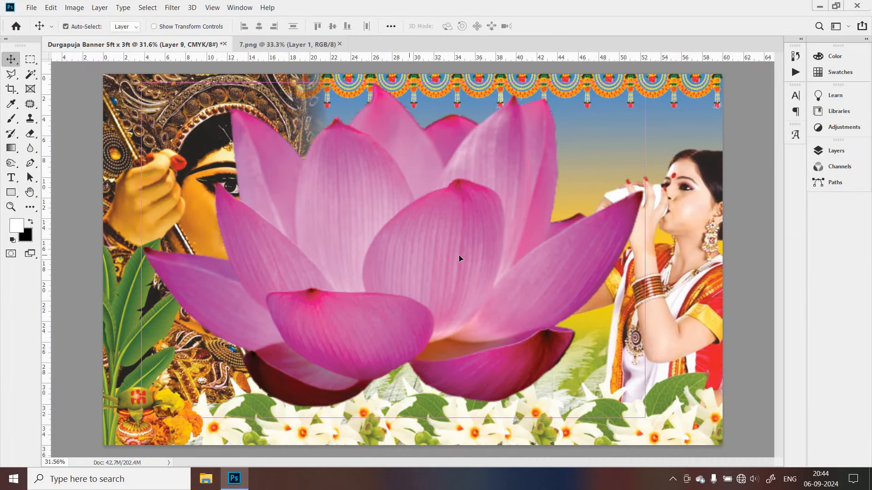
Scale the lotus proportionally down and place it at the bottom edge between the kalash pot and the white flowers
{"action": "key", "text": "ctrl+t"}
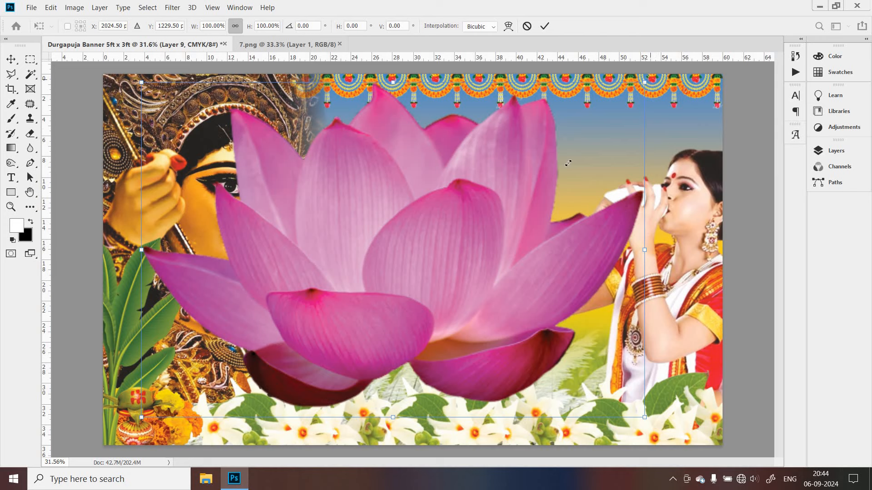
{"action": "left_click_drag", "start_coordinate": [568, 163], "coordinate": [271, 379]}
{"action": "key", "text": "Return"}
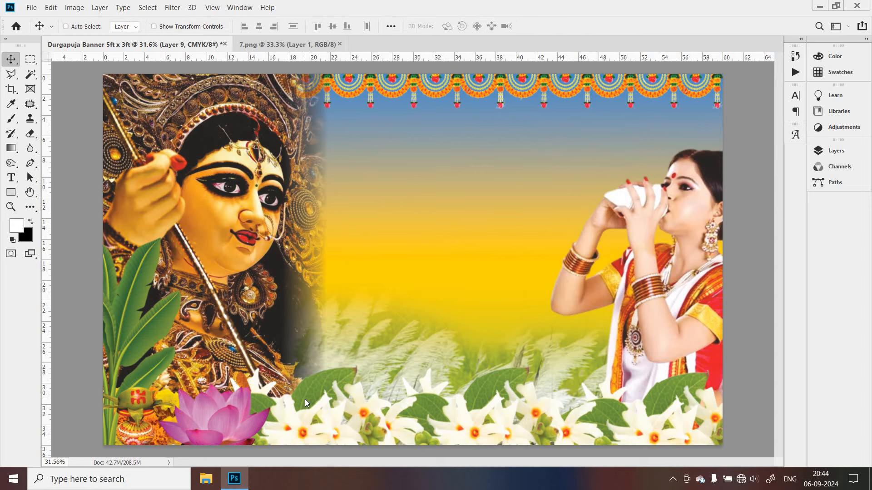
Open dhak drum image 8 from the PNG folder and move it into the banner document
{"action": "key", "text": "ctrl+o"}
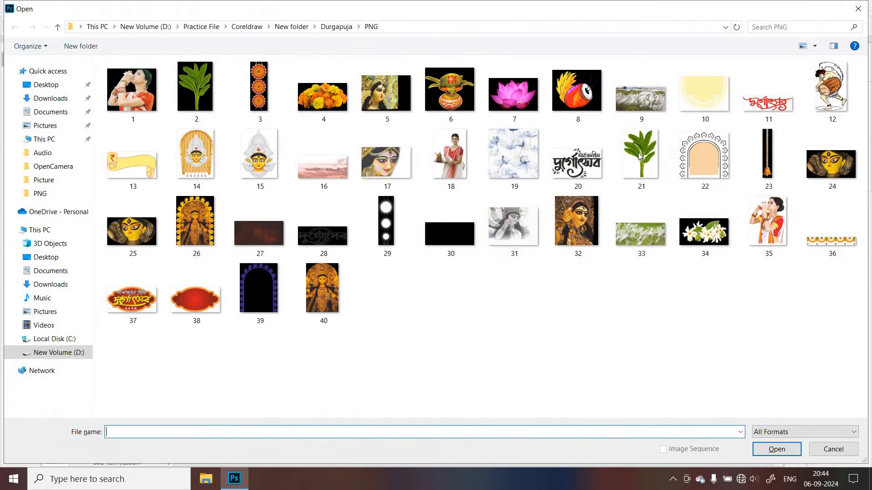
{"action": "double_click", "coordinate": [587, 97]}
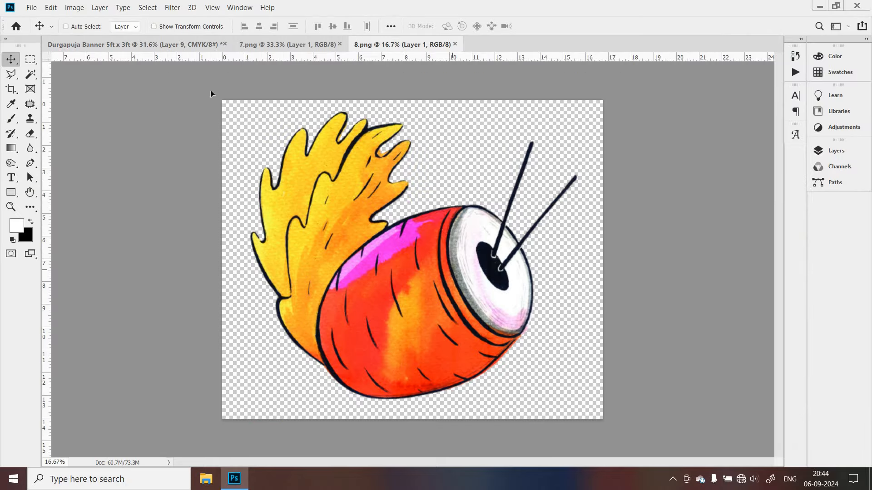
{"action": "left_click_drag", "start_coordinate": [210, 89], "coordinate": [368, 352]}
Scale the drum proportionally down and place it at the banner's bottom edge, overlapping the pink lotus and the white flowers
{"action": "key", "text": "ctrl+t"}
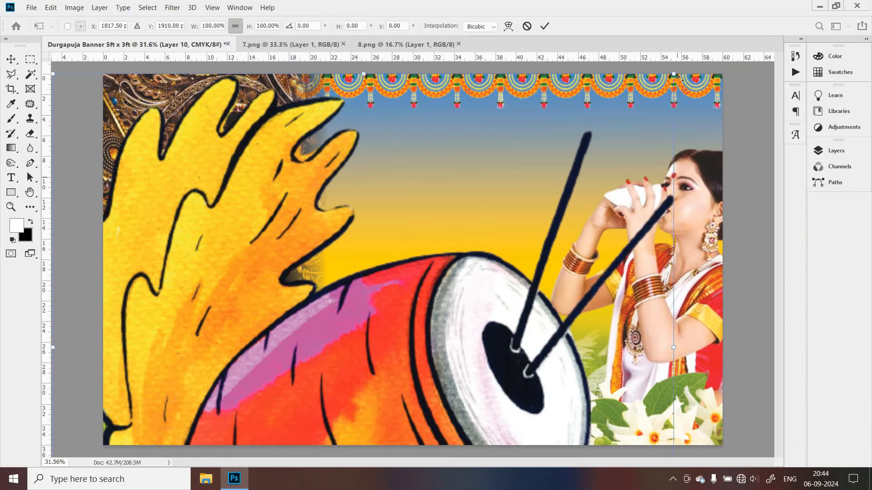
{"action": "left_click_drag", "start_coordinate": [669, 82], "coordinate": [513, 311]}
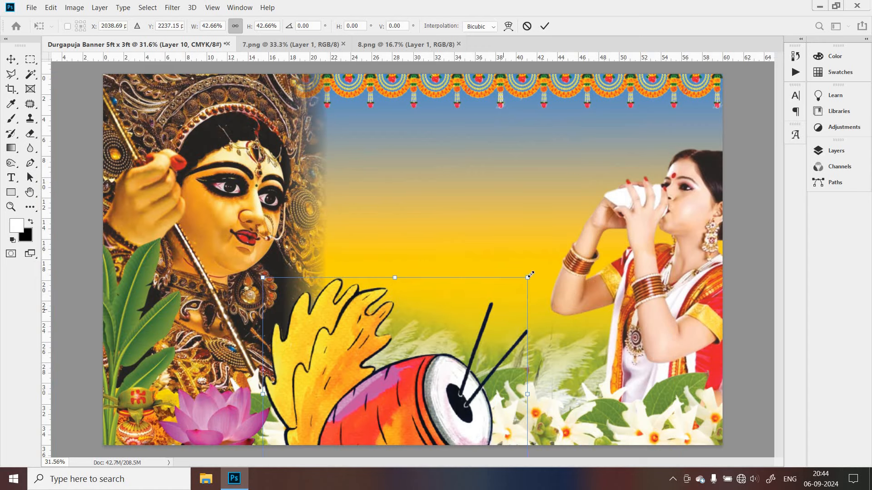
{"action": "left_click_drag", "start_coordinate": [457, 357], "coordinate": [434, 377]}
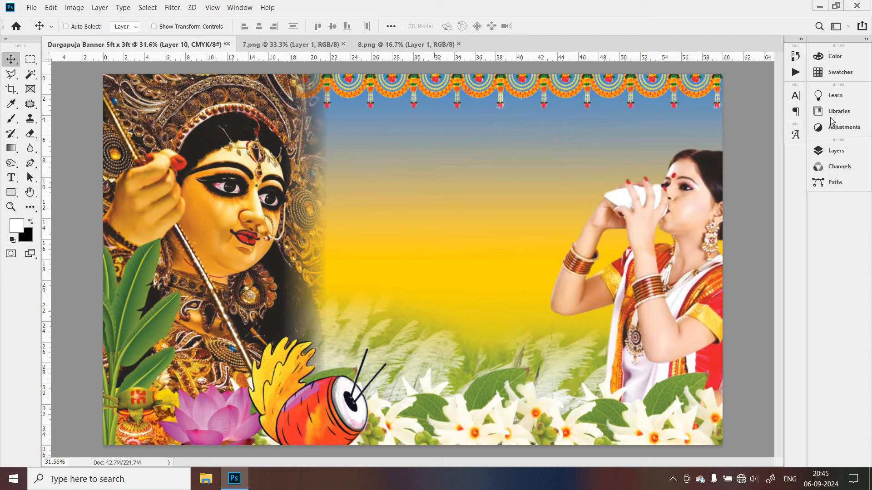
Duplicate the pink lotus on Layer 9, place a smaller copy beside it behind the drum, and put another copy among the white flowers
{"action": "left_click", "coordinate": [833, 152]}
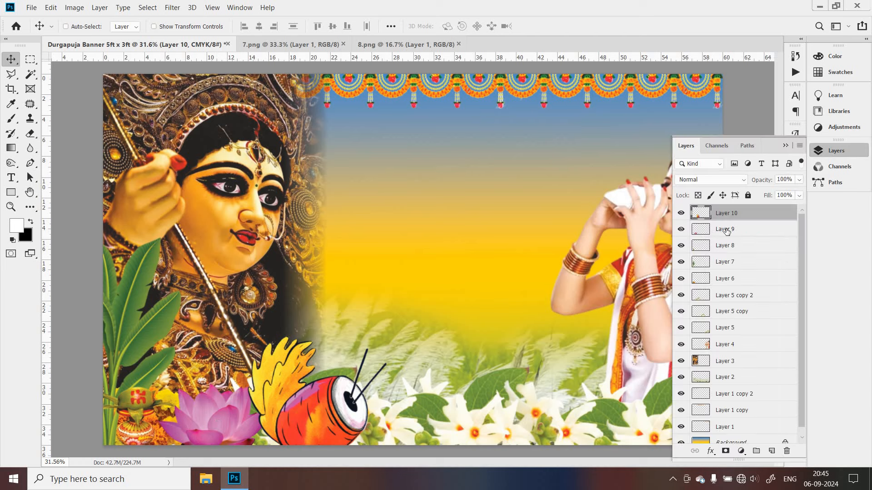
{"action": "left_click", "coordinate": [703, 233]}
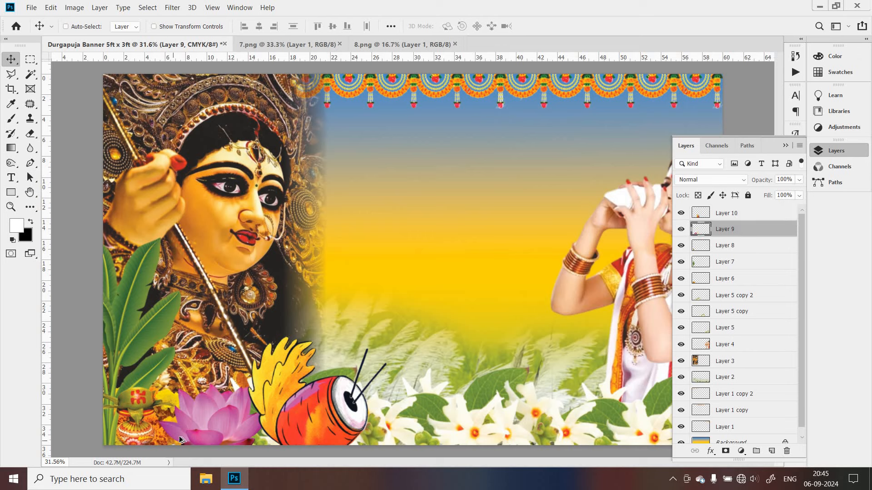
{"action": "left_click_drag", "start_coordinate": [265, 429], "coordinate": [291, 442]}
{"action": "key", "text": "ctrl+t"}
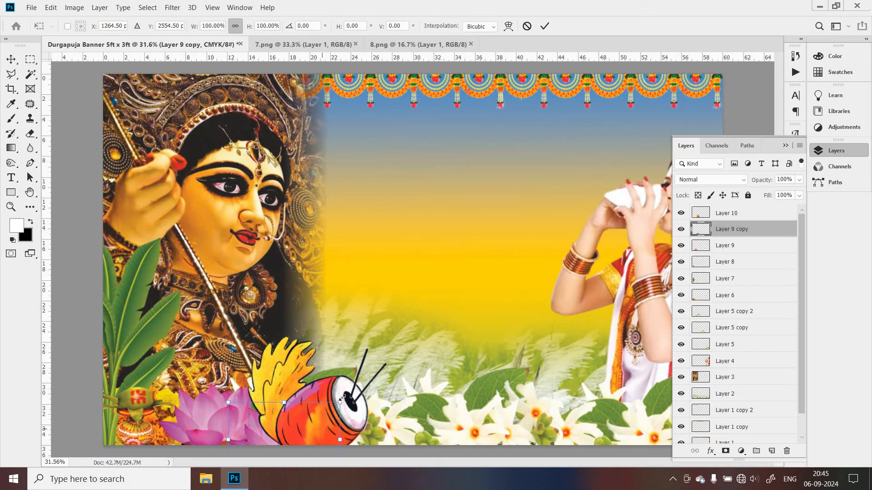
{"action": "left_click_drag", "start_coordinate": [340, 403], "coordinate": [539, 428]}
{"action": "key", "text": "Return"}
Enlarge the lotus copy among the white flowers to about 154%, tilt it slightly, and seat it on the banner's bottom edge
{"action": "key", "text": "ctrl+t"}
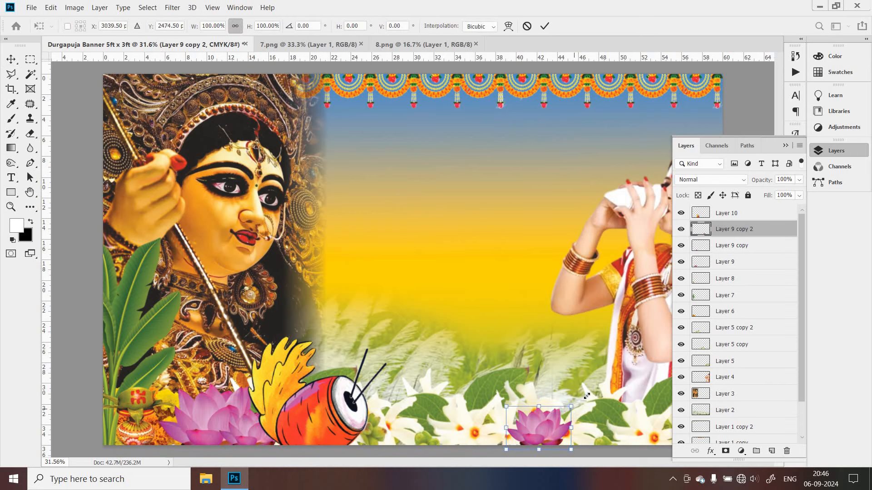
{"action": "left_click_drag", "start_coordinate": [587, 397], "coordinate": [609, 382]}
{"action": "left_click_drag", "start_coordinate": [568, 413], "coordinate": [584, 435]}
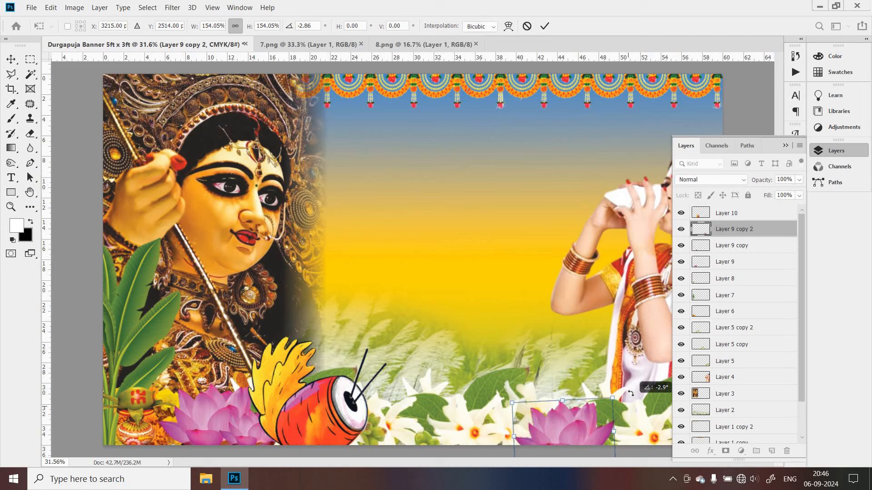
{"action": "left_click_drag", "start_coordinate": [630, 402], "coordinate": [621, 386]}
{"action": "key", "text": "Return"}
Duplicate the enlarged lotus into the banner's bottom-right corner and shift the one among the white flowers slightly left
{"action": "left_click_drag", "start_coordinate": [581, 422], "coordinate": [669, 365]}
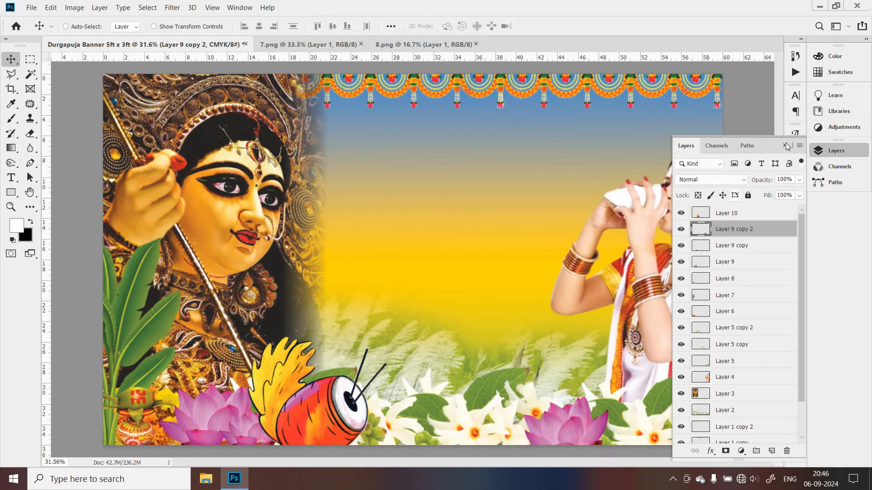
{"action": "key", "text": "F7"}
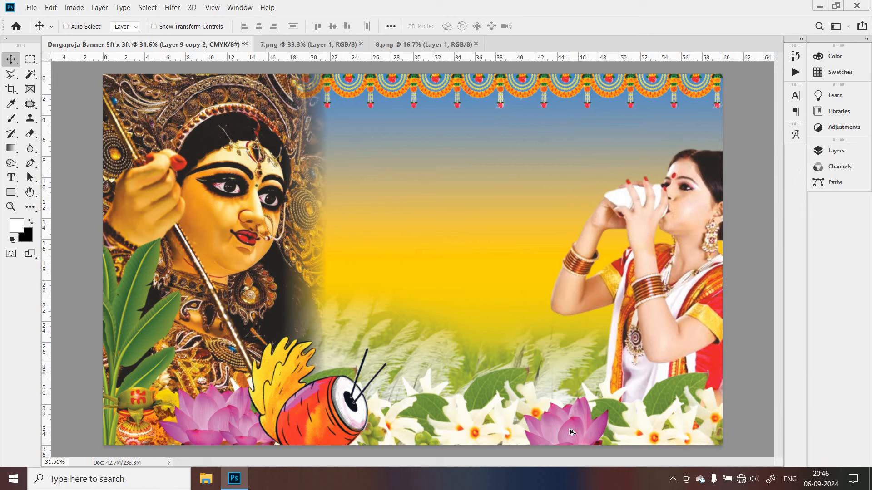
{"action": "left_click_drag", "start_coordinate": [570, 429], "coordinate": [686, 427]}
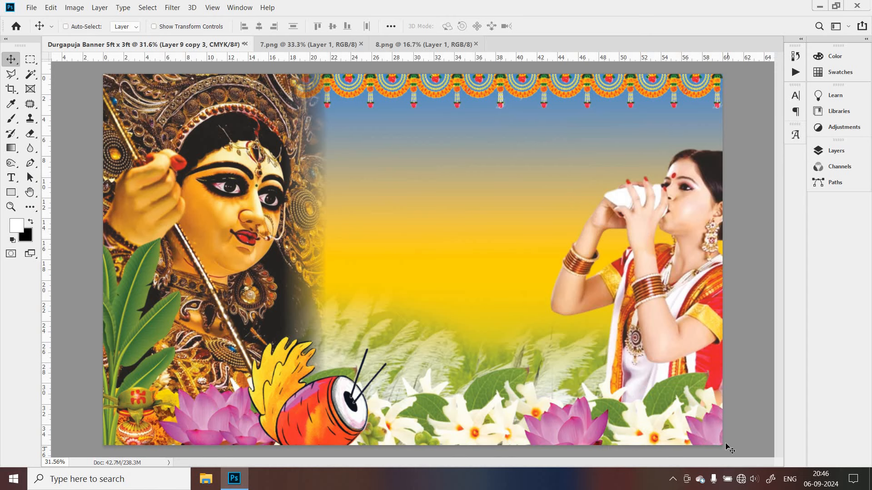
{"action": "left_click_drag", "start_coordinate": [712, 430], "coordinate": [717, 440]}
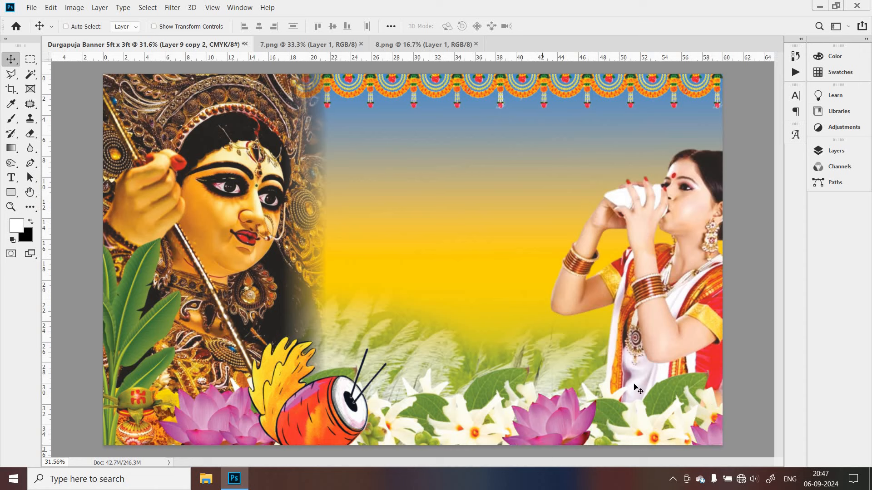
Move the conch-blowing woman on Layer 4 slightly down so that she sits lower behind the flowers
{"action": "right_click", "coordinate": [685, 222]}
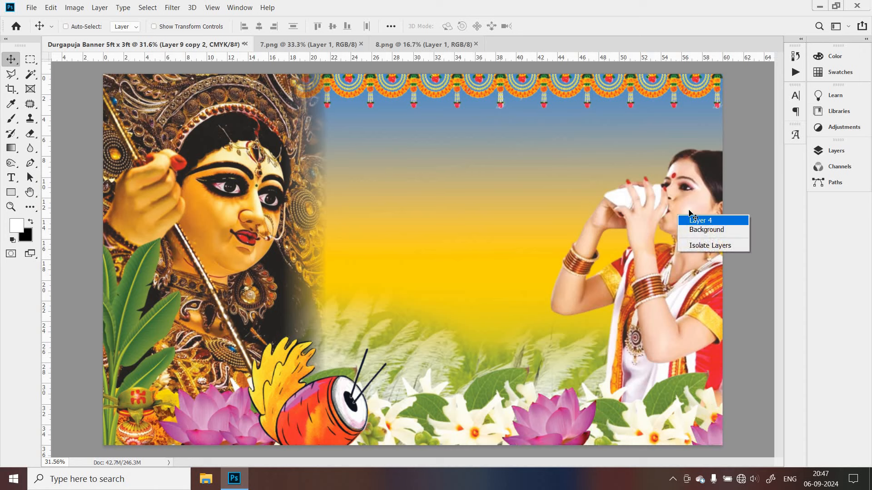
{"action": "left_click", "coordinate": [689, 218]}
{"action": "left_click_drag", "start_coordinate": [689, 215], "coordinate": [687, 232]}
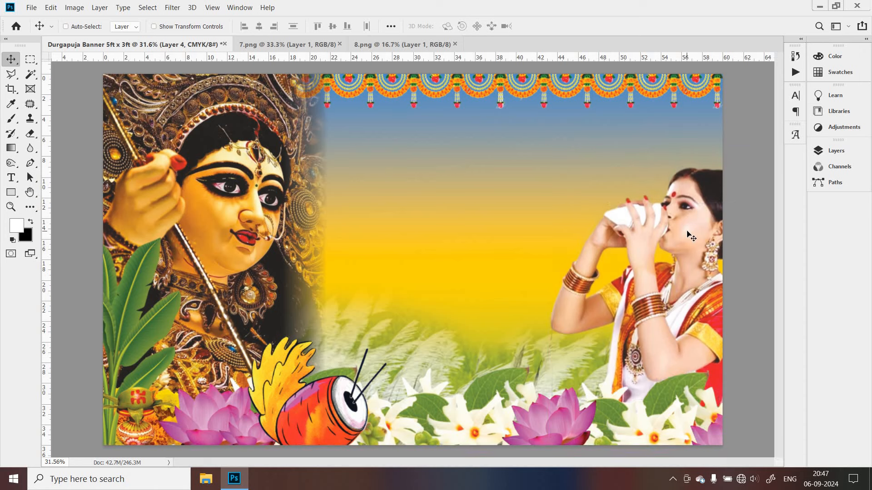
{"action": "left_click_drag", "start_coordinate": [687, 235], "coordinate": [687, 239]}
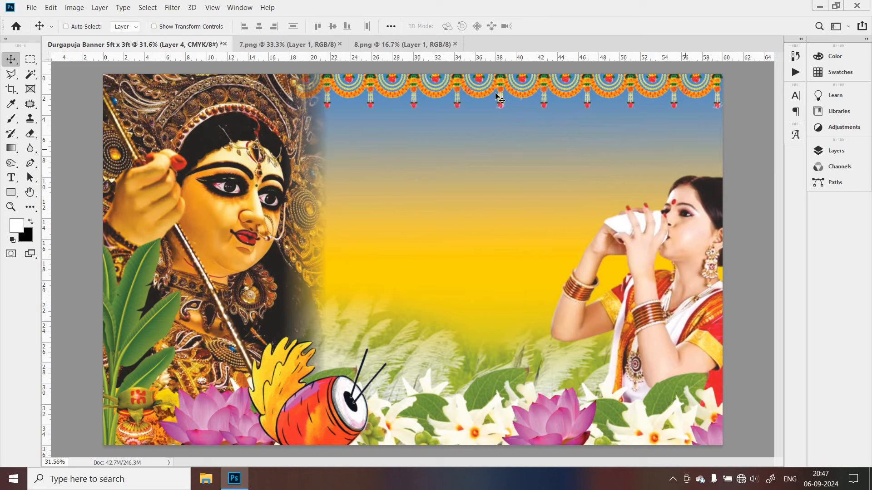
Close the source images 8.png and 7.png, leaving only the banner document open
{"action": "left_click", "coordinate": [455, 44]}
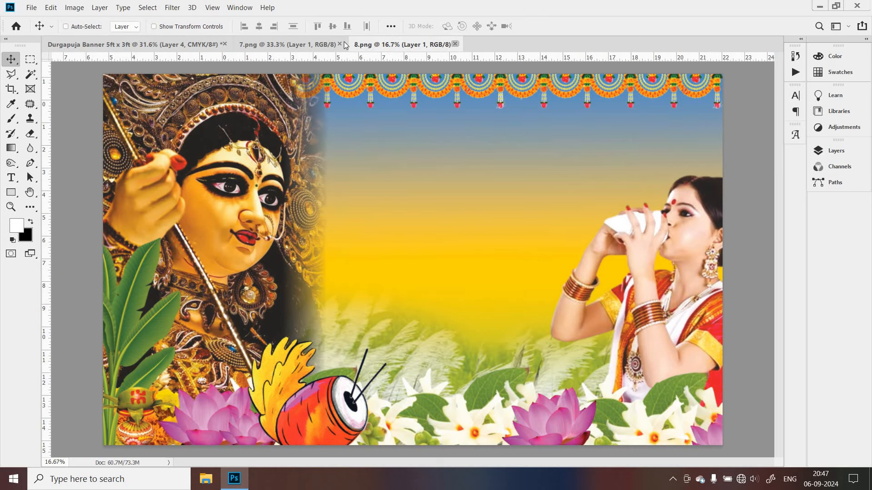
{"action": "left_click", "coordinate": [341, 44]}
{"action": "key", "text": "ctrl"}
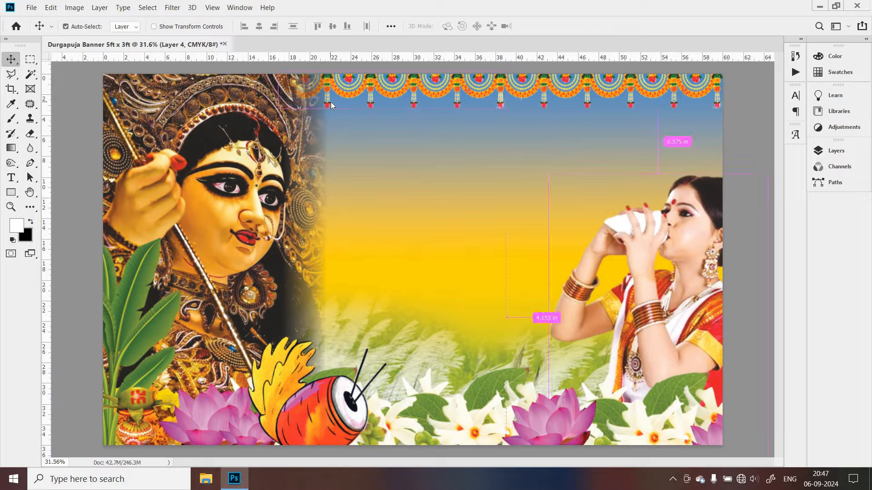
Open hanging ornament image 3 from the PNG folder and move it into the banner document
{"action": "key", "text": "ctrl+o"}
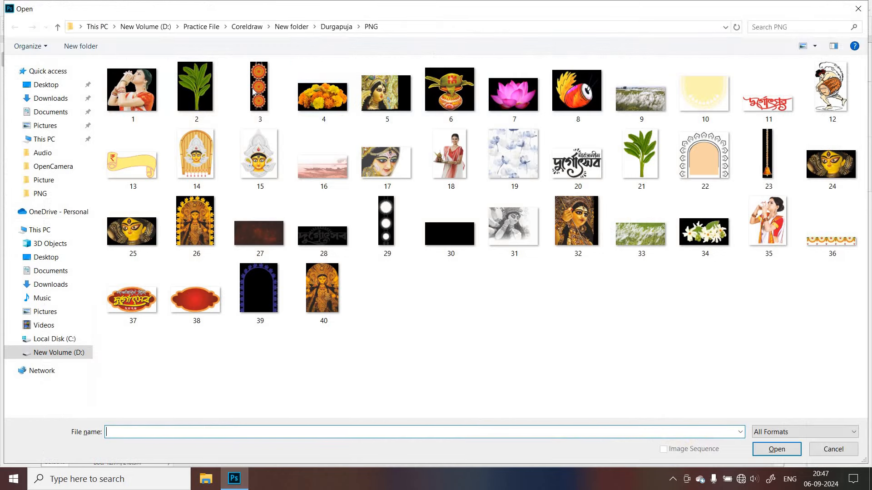
{"action": "left_click", "coordinate": [258, 104]}
{"action": "double_click", "coordinate": [259, 104]}
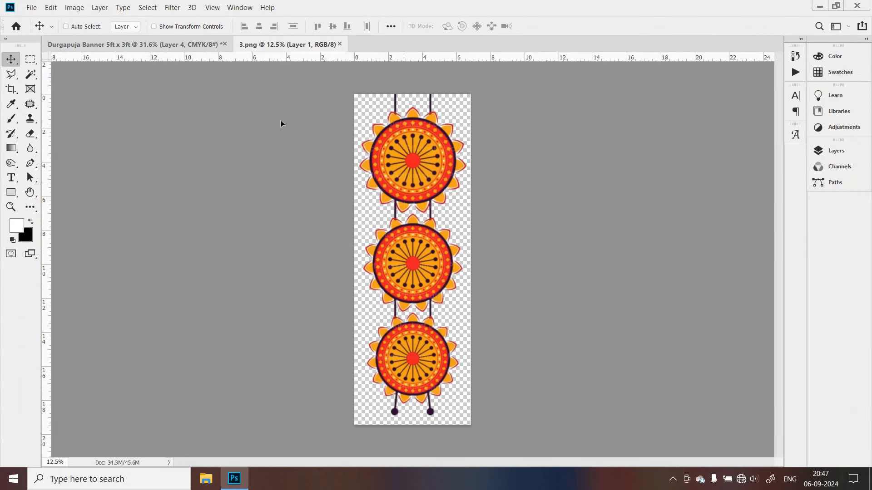
{"action": "left_click_drag", "start_coordinate": [282, 123], "coordinate": [469, 208]}
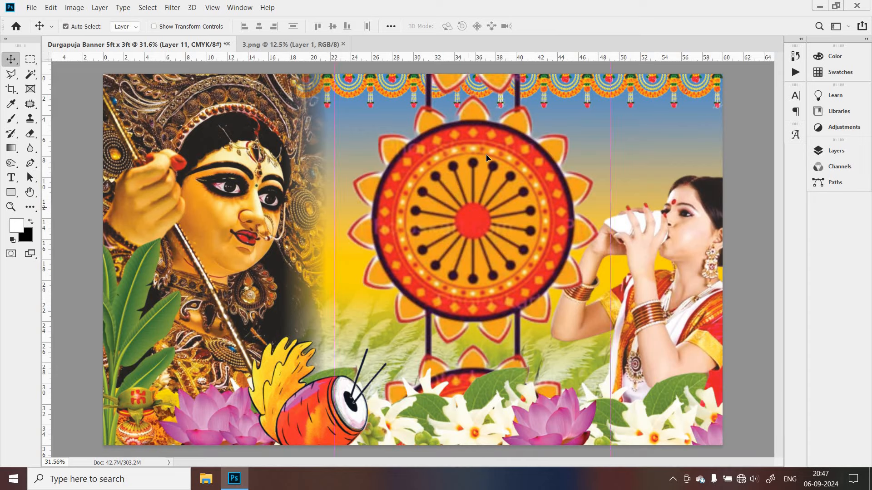
Scale the hanging ornament proportionally down and hang it under the garland in the banner's top-right corner, above the woman's head
{"action": "key", "text": "ctrl+t"}
{"action": "left_click_drag", "start_coordinate": [484, 146], "coordinate": [449, 263]}
{"action": "left_click_drag", "start_coordinate": [483, 109], "coordinate": [458, 186]}
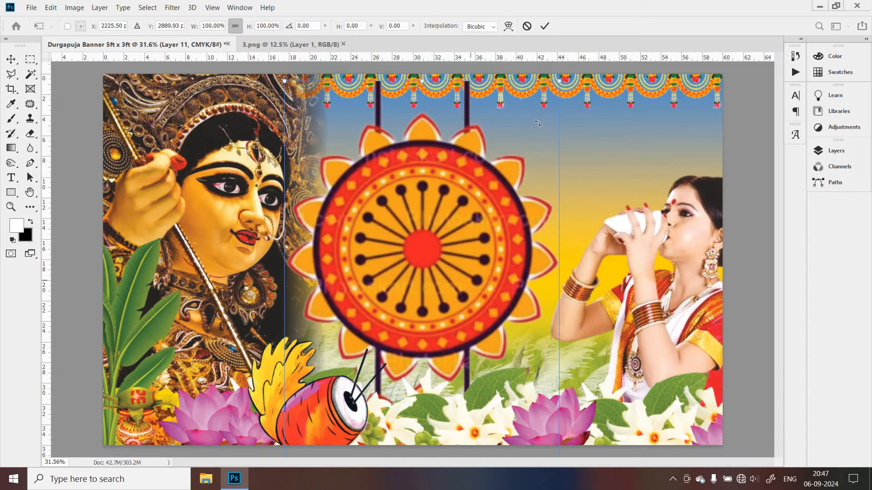
{"action": "left_click_drag", "start_coordinate": [559, 80], "coordinate": [434, 310]}
{"action": "left_click_drag", "start_coordinate": [420, 342], "coordinate": [558, 139]}
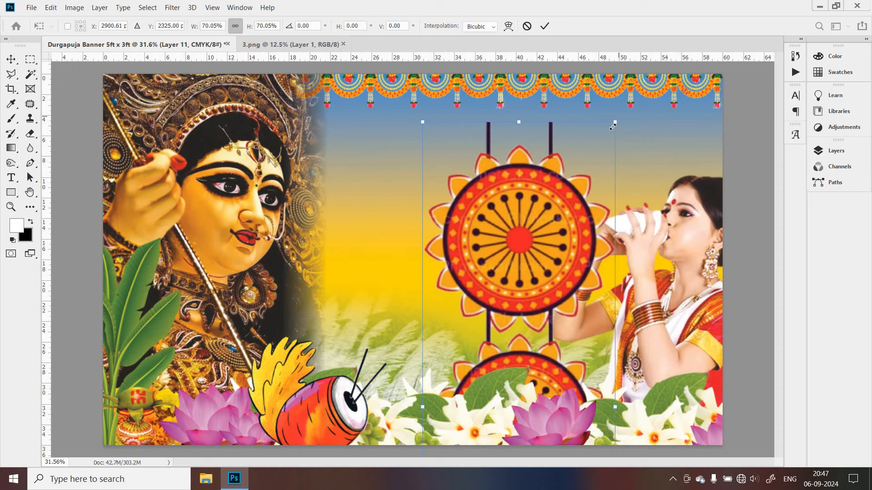
{"action": "left_click_drag", "start_coordinate": [615, 121], "coordinate": [502, 278]}
{"action": "left_click_drag", "start_coordinate": [505, 314], "coordinate": [553, 120]}
{"action": "left_click_drag", "start_coordinate": [608, 209], "coordinate": [702, 141]}
{"action": "left_click_drag", "start_coordinate": [681, 257], "coordinate": [706, 169]}
{"action": "left_click_drag", "start_coordinate": [681, 226], "coordinate": [689, 207]}
{"action": "left_click_drag", "start_coordinate": [708, 157], "coordinate": [700, 161]}
{"action": "key", "text": "Return"}
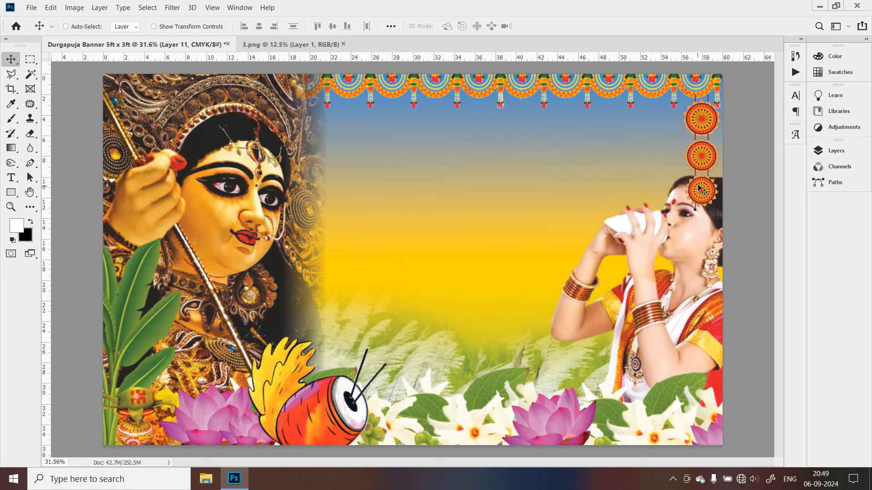
Move the hanging ornament's Layer 11 below the woman's Layer 4 in the layer order
{"action": "left_click", "coordinate": [828, 153]}
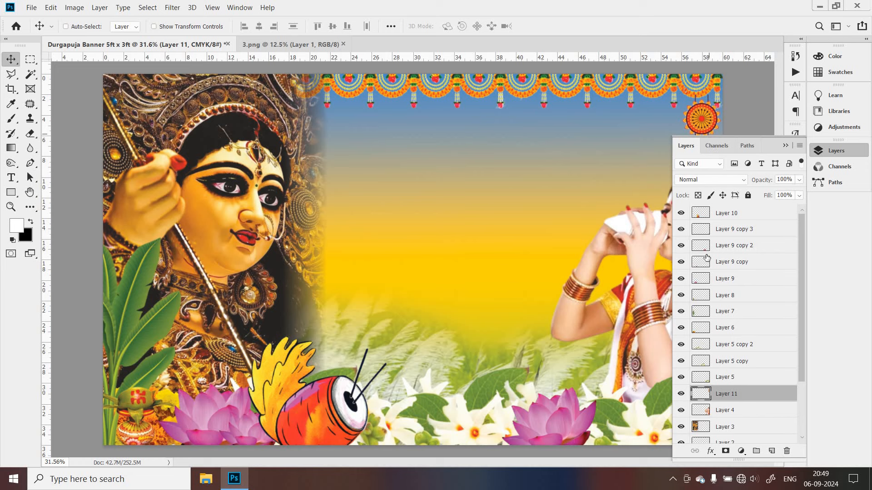
{"action": "scroll", "coordinate": [765, 335], "scroll_direction": "down", "scroll_amount": 3}
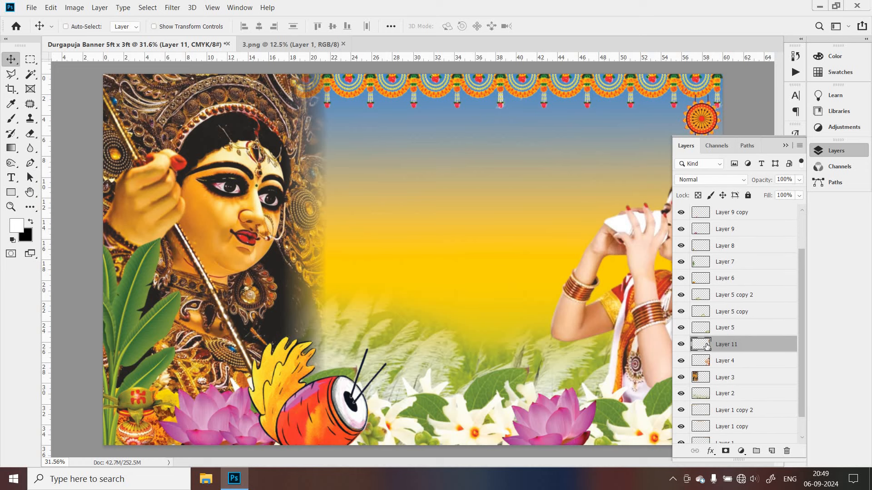
{"action": "left_click_drag", "start_coordinate": [705, 349], "coordinate": [706, 368]}
{"action": "left_click", "coordinate": [786, 145]}
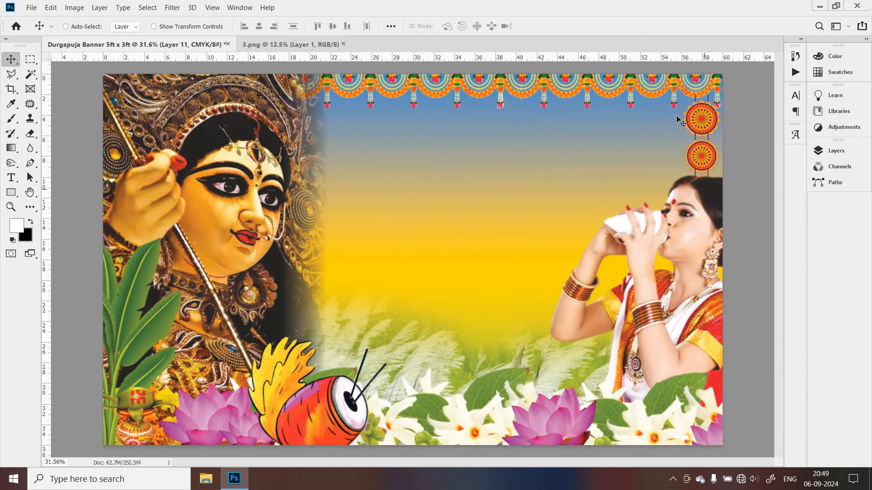
Make the topmost layer, Layer 10, active in the banner and close the source image 3.png
{"action": "left_click", "coordinate": [836, 150]}
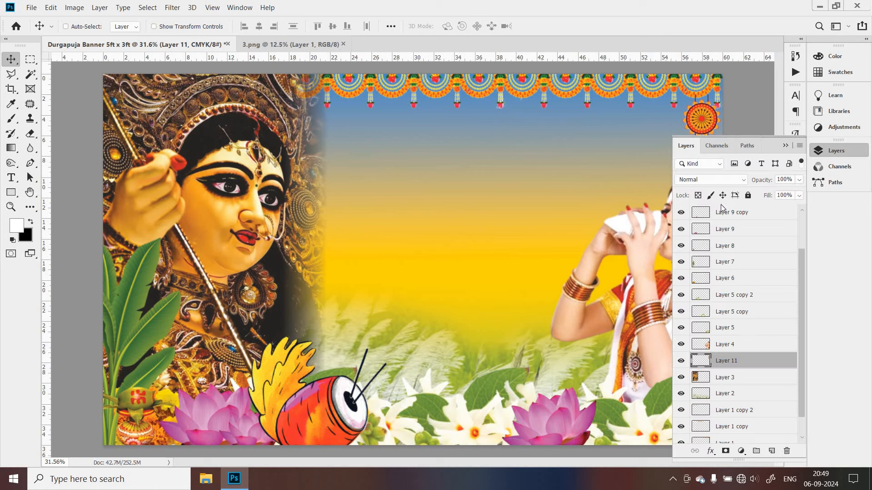
{"action": "left_click", "coordinate": [752, 213]}
{"action": "scroll", "coordinate": [795, 262], "scroll_direction": "up", "scroll_amount": 3}
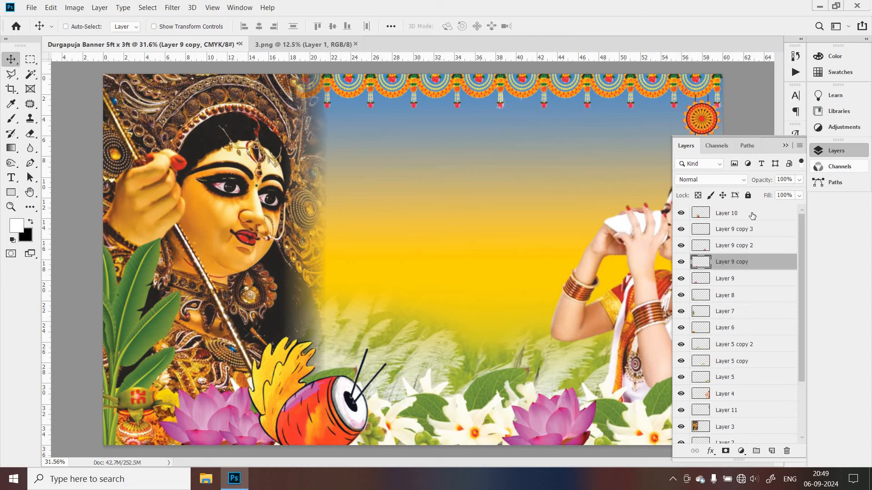
{"action": "left_click", "coordinate": [752, 214]}
{"action": "left_click", "coordinate": [785, 147]}
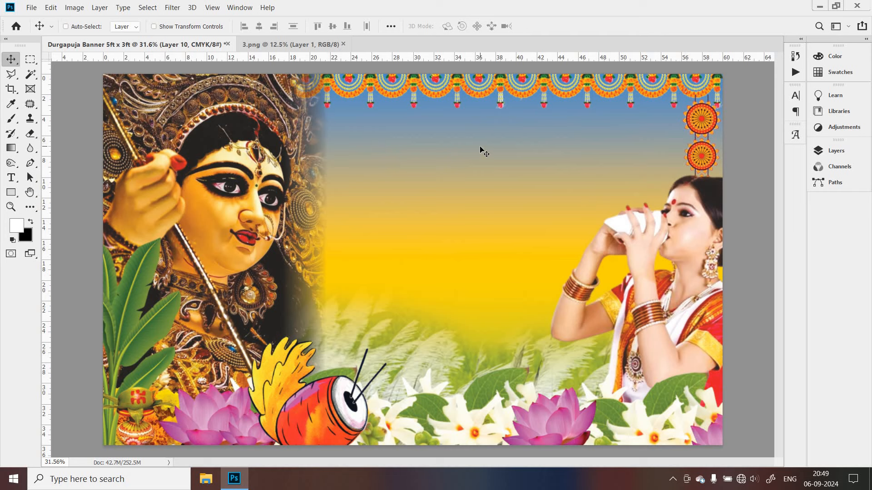
{"action": "left_click", "coordinate": [344, 44]}
Open red badge image 38 from the PNG folder, move it into the banner document and close the source image 38.png
{"action": "key", "text": "ctrl+o"}
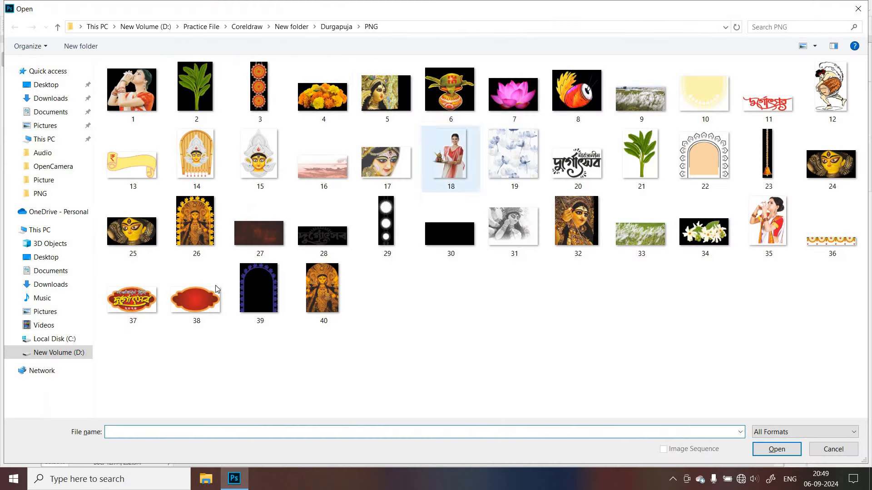
{"action": "double_click", "coordinate": [217, 289]}
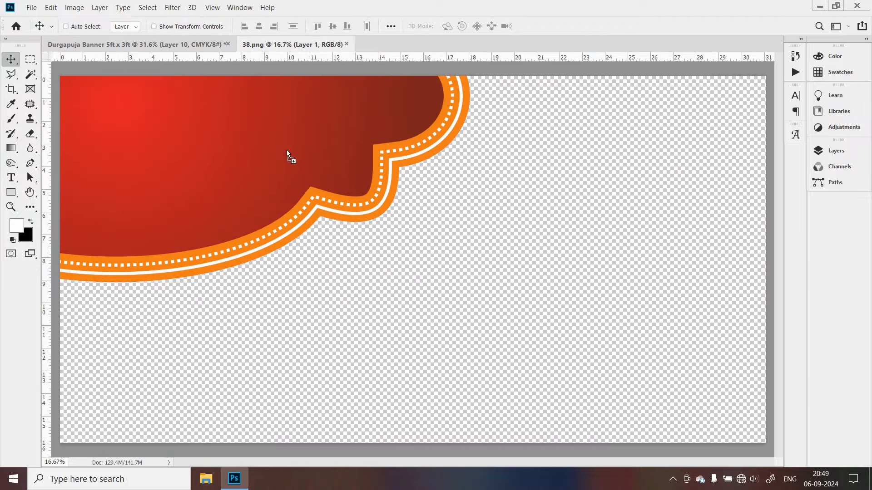
{"action": "left_click_drag", "start_coordinate": [287, 151], "coordinate": [456, 241]}
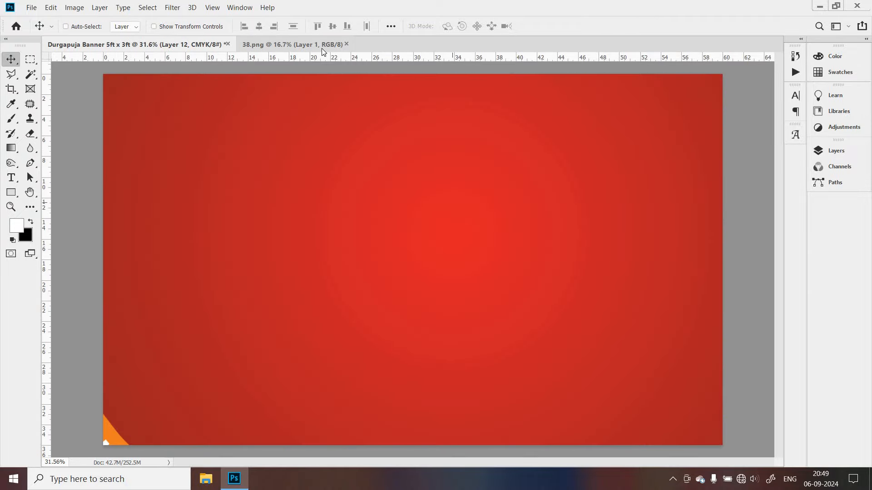
{"action": "left_click", "coordinate": [347, 44]}
Scale the red badge proportionally to about 24% and place it between the Durga portrait and the conch-blowing woman
{"action": "key", "text": "ctrl+t"}
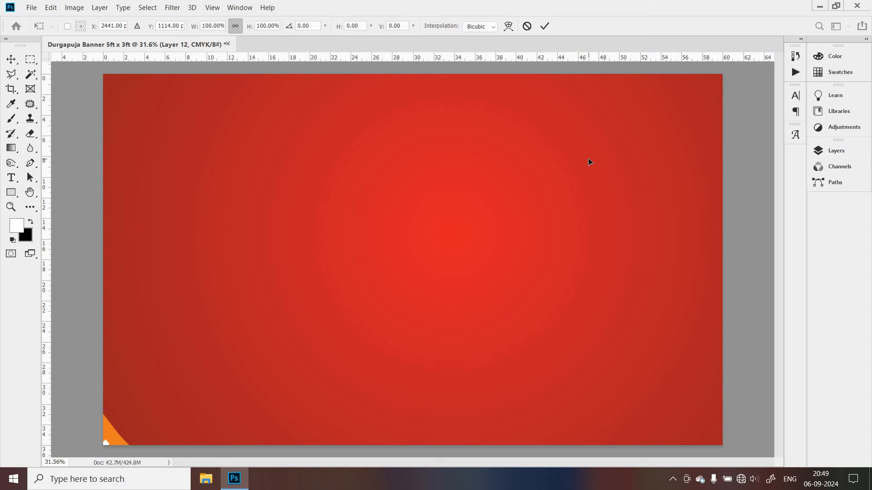
{"action": "key", "text": "ctrl+minus"}
{"action": "key", "text": "ctrl+minus"}
{"action": "key", "text": "ctrl+minus"}
{"action": "key", "text": "ctrl+minus"}
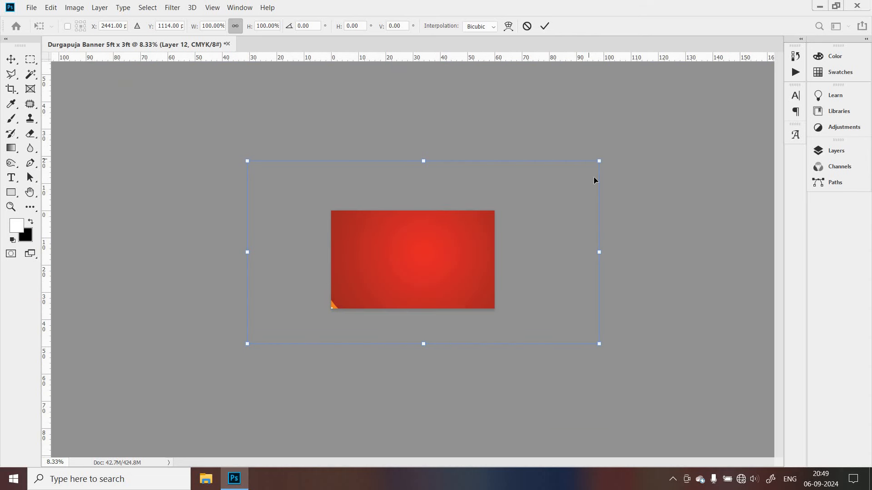
{"action": "left_click_drag", "start_coordinate": [432, 262], "coordinate": [312, 189]}
{"action": "left_click_drag", "start_coordinate": [426, 249], "coordinate": [473, 266]}
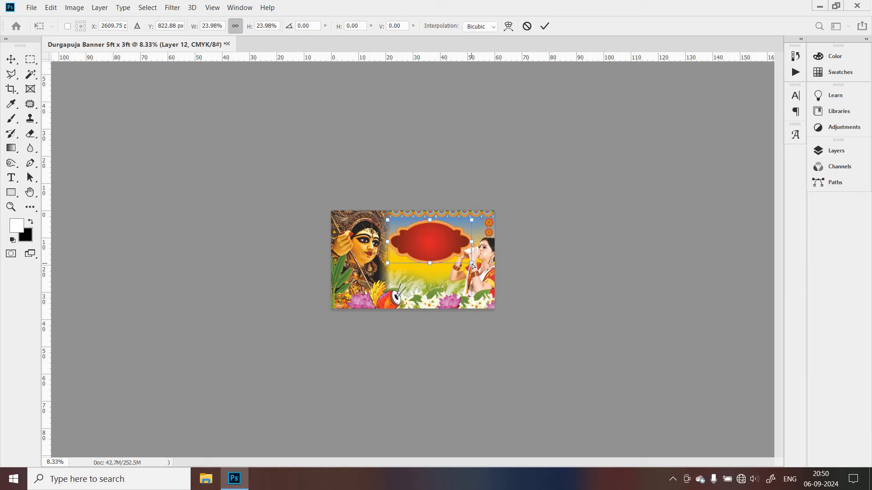
{"action": "key", "text": "ctrl+0"}
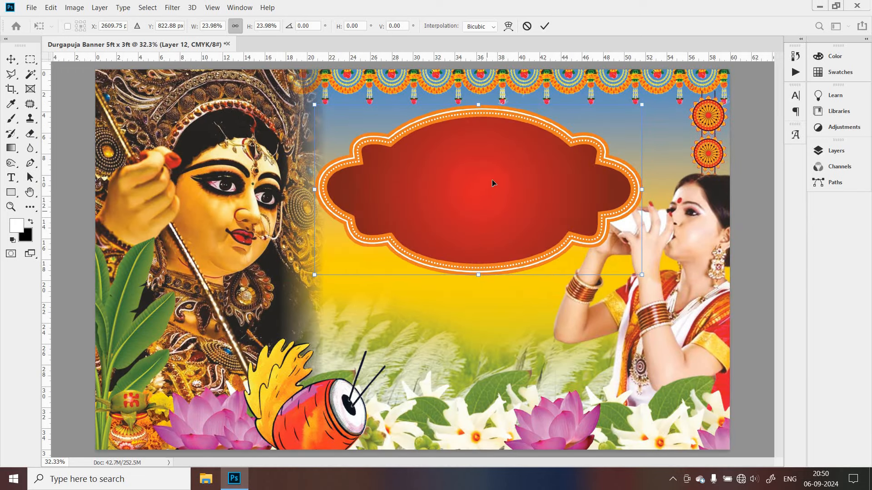
Reduce the red badge further to about 20% and place it just below the garland, clear of the woman's hands
{"action": "left_click_drag", "start_coordinate": [494, 184], "coordinate": [506, 170]}
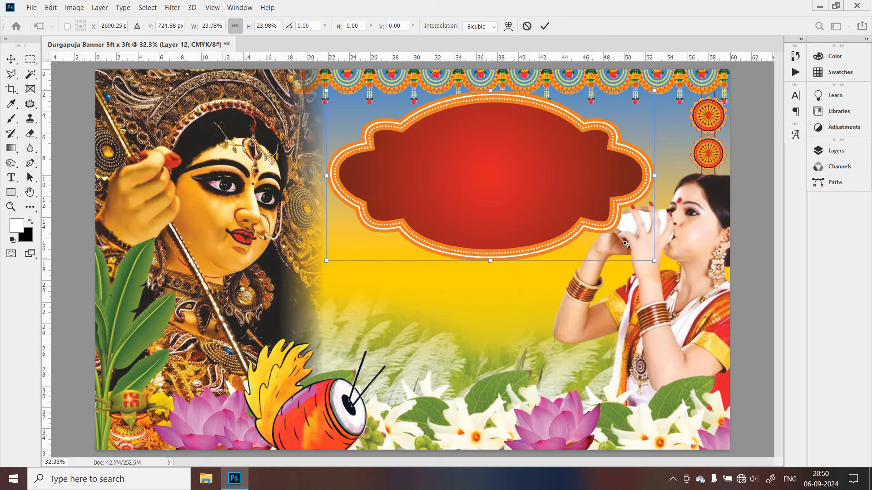
{"action": "left_click_drag", "start_coordinate": [627, 245], "coordinate": [548, 238]}
{"action": "left_click_drag", "start_coordinate": [604, 248], "coordinate": [555, 199]}
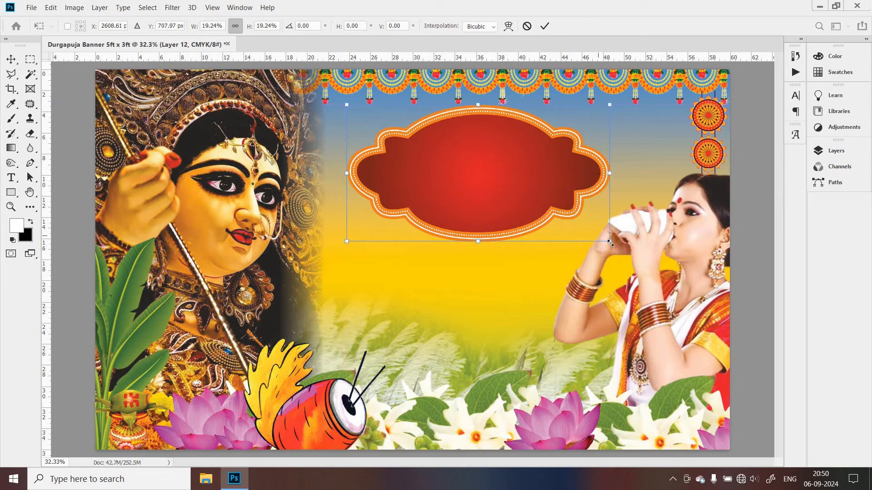
{"action": "left_click_drag", "start_coordinate": [615, 245], "coordinate": [625, 251]}
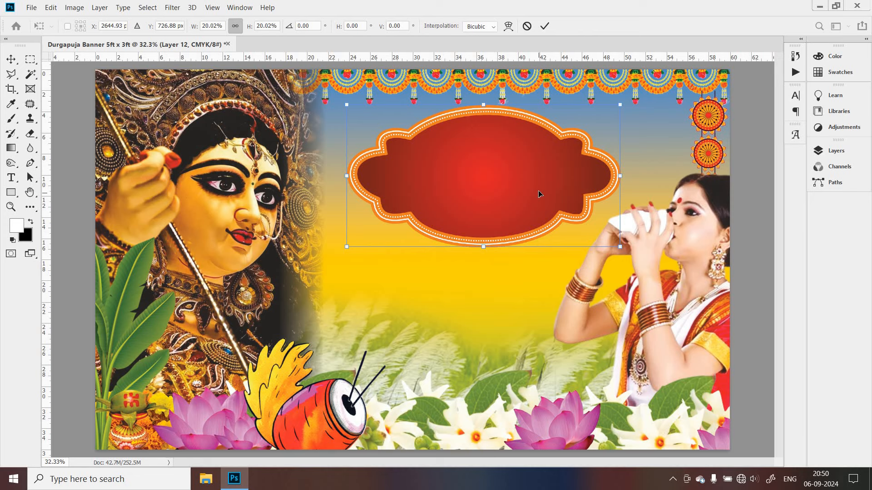
{"action": "left_click_drag", "start_coordinate": [540, 193], "coordinate": [540, 190]}
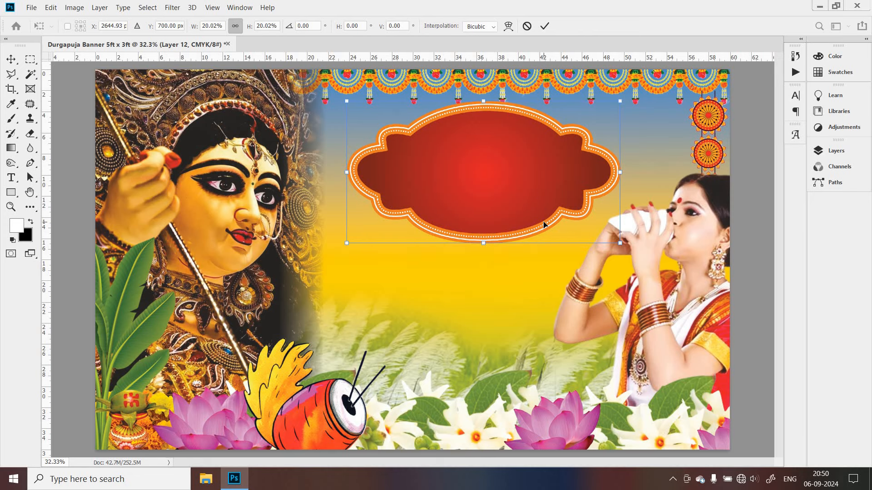
{"action": "key", "text": "Return"}
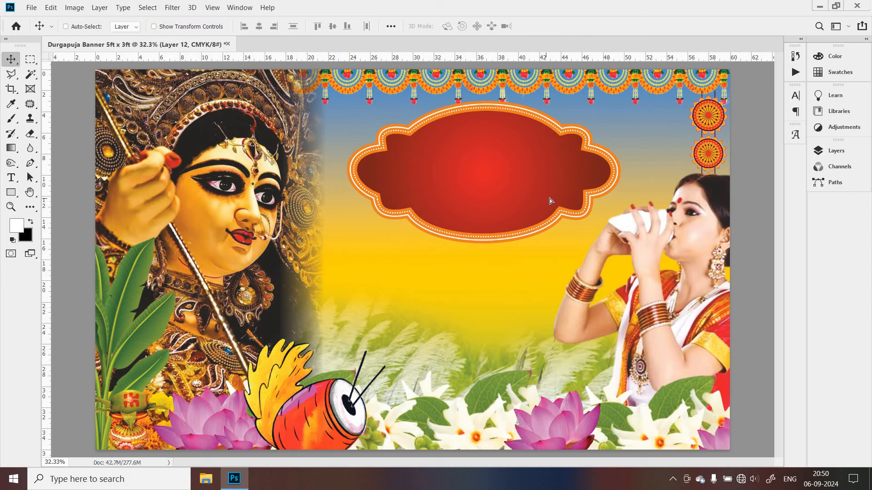
{"action": "left_click_drag", "start_coordinate": [549, 198], "coordinate": [532, 201]}
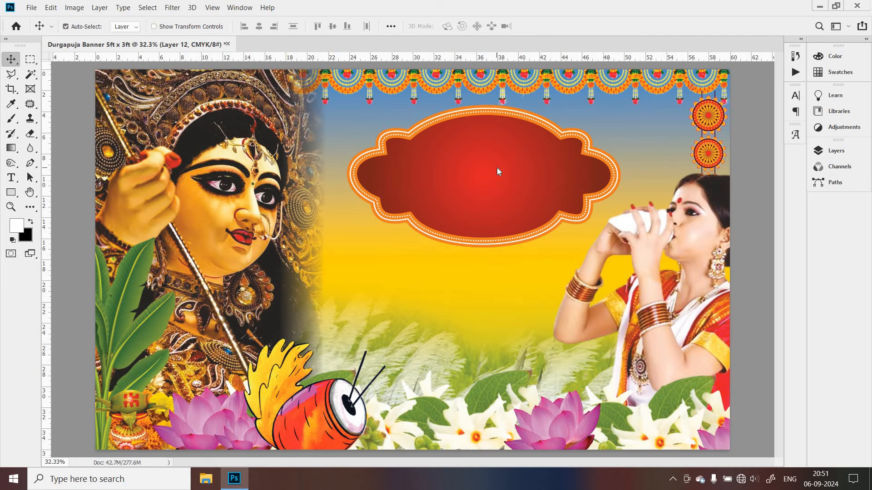
Open the Bengali title lettering image 20 from the PNG folder and move it into the banner document
{"action": "key", "text": "ctrl+o"}
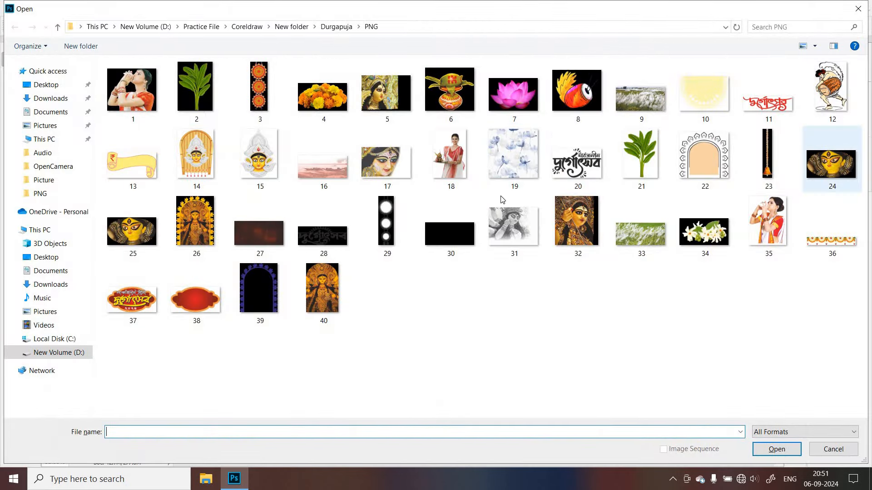
{"action": "left_click", "coordinate": [578, 159]}
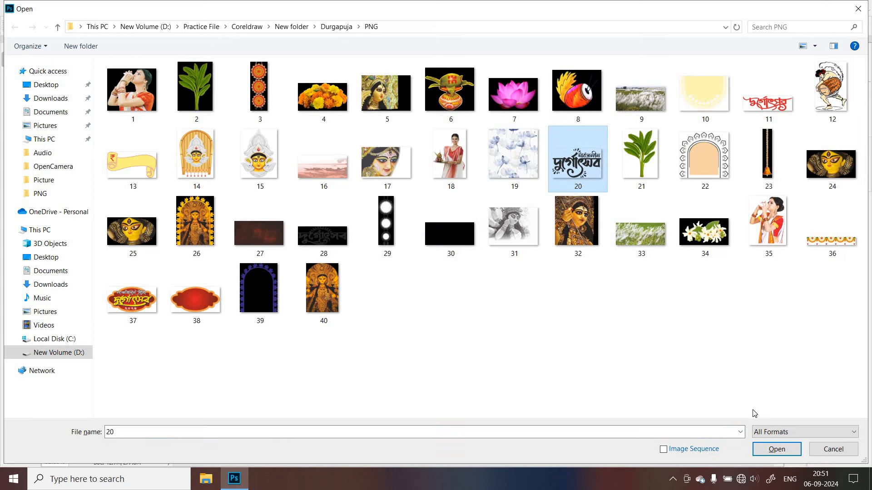
{"action": "left_click", "coordinate": [777, 449]}
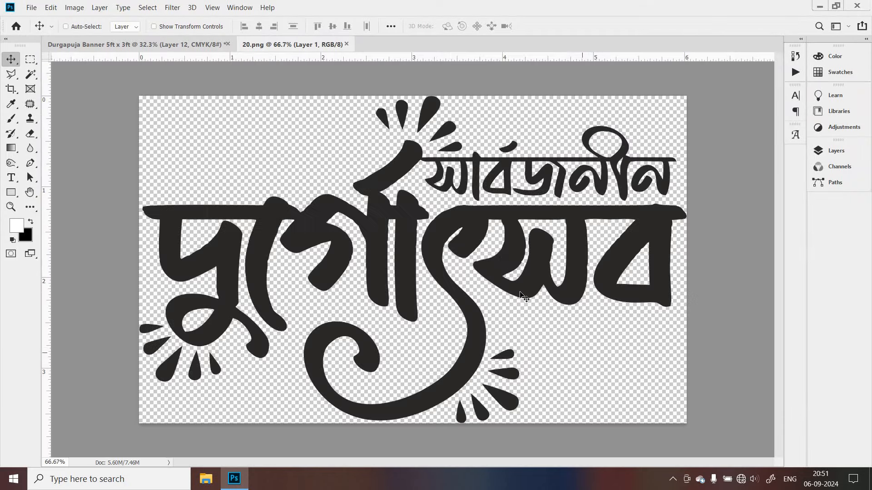
{"action": "left_click_drag", "start_coordinate": [477, 220], "coordinate": [448, 220]}
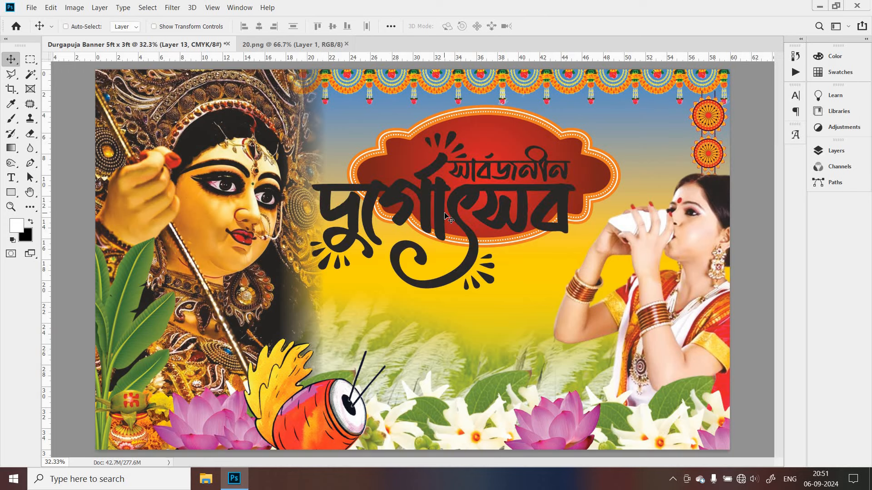
Scale the title lettering proportionally to about 66% and centre it inside the red badge
{"action": "key", "text": "ctrl+t"}
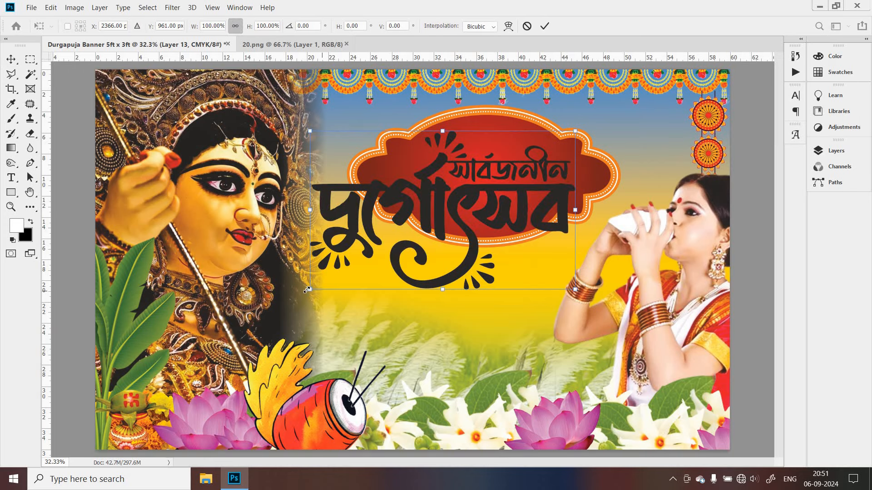
{"action": "left_click_drag", "start_coordinate": [362, 253], "coordinate": [400, 236]}
{"action": "left_click_drag", "start_coordinate": [483, 174], "coordinate": [476, 168]}
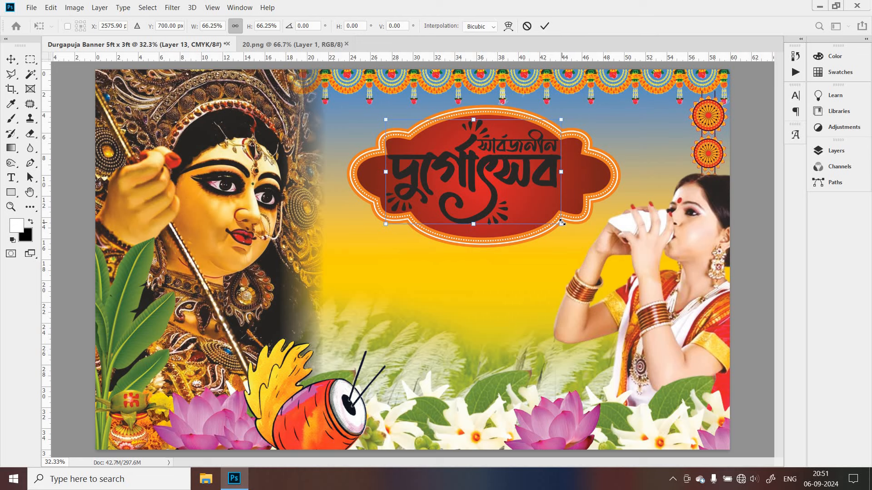
{"action": "key", "text": "Return"}
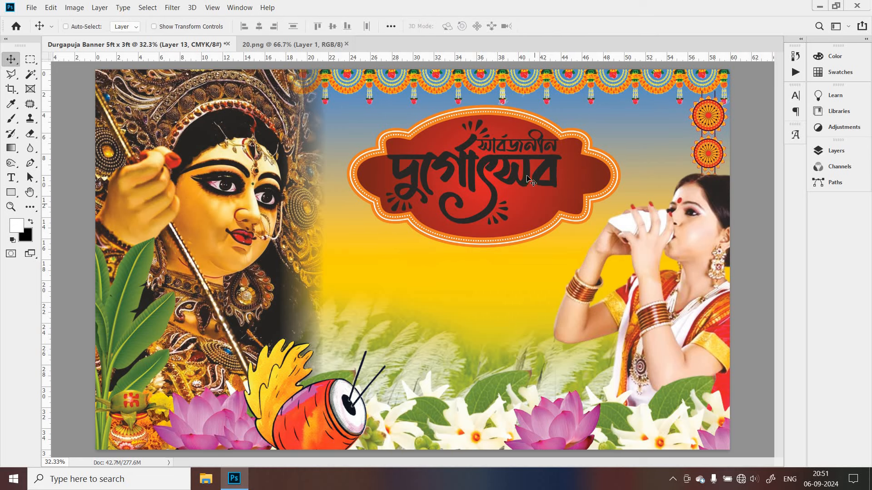
{"action": "left_click_drag", "start_coordinate": [529, 177], "coordinate": [531, 178]}
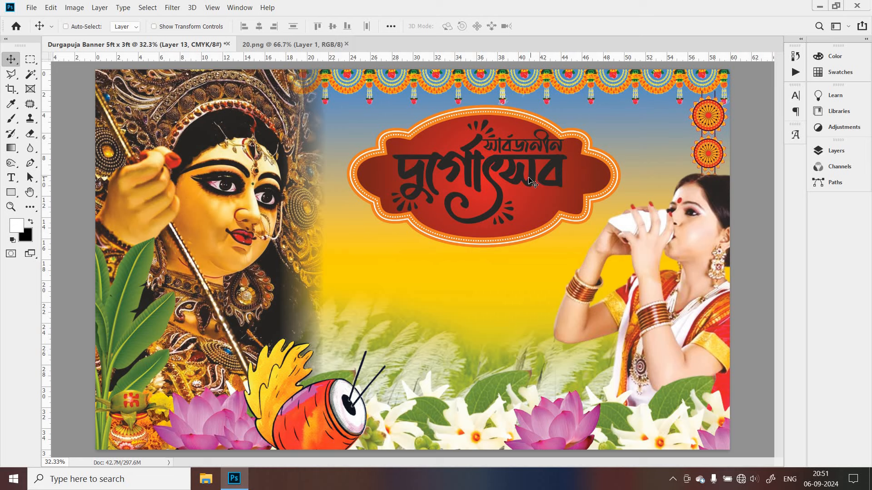
Add a Color Overlay in white (ffffff) to the title lettering's Layer 13
{"action": "left_click", "coordinate": [826, 154]}
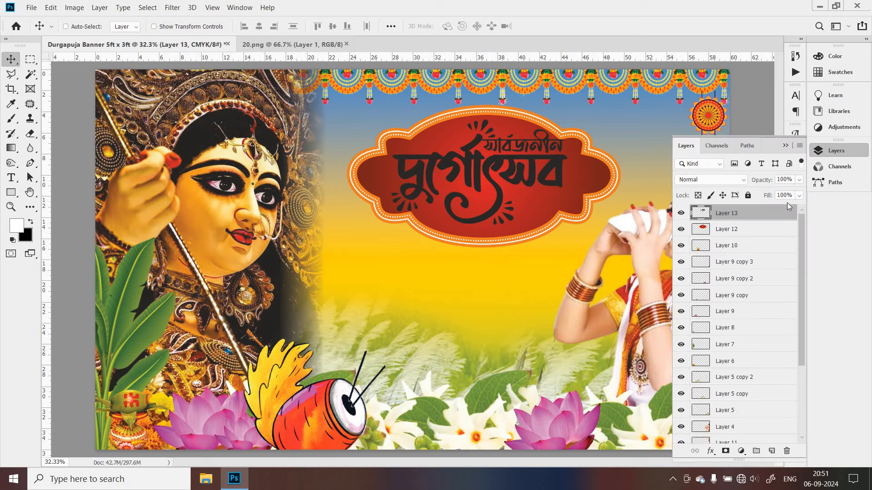
{"action": "left_click", "coordinate": [711, 451]}
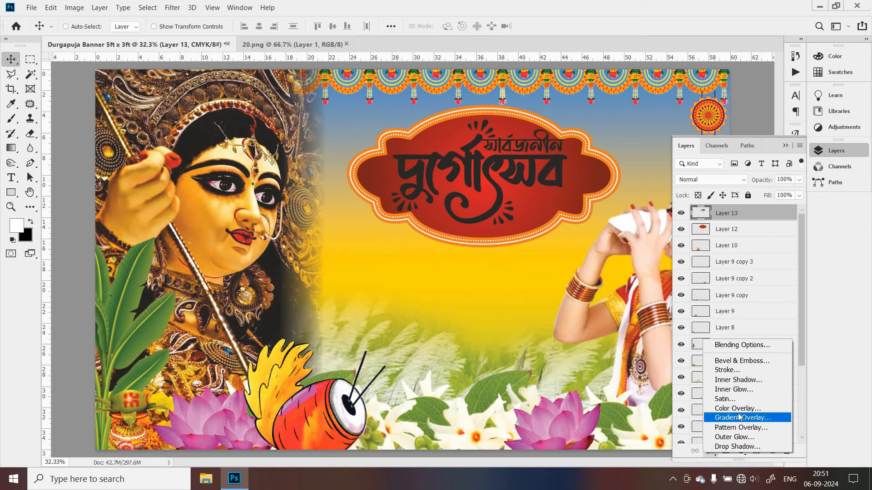
{"action": "left_click", "coordinate": [743, 408]}
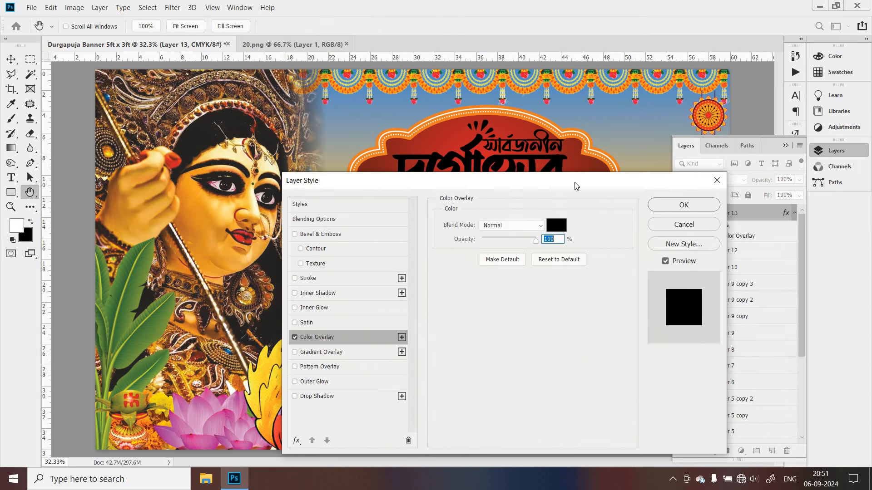
{"action": "left_click_drag", "start_coordinate": [694, 235], "coordinate": [671, 260]}
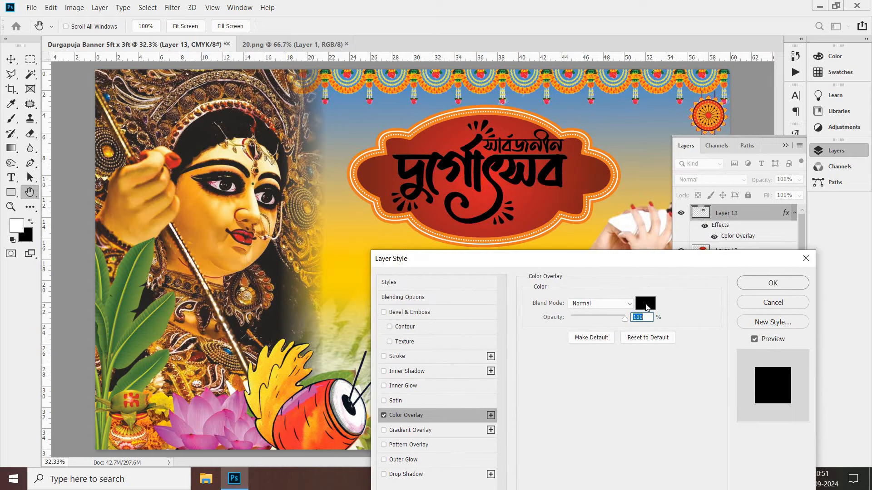
{"action": "left_click", "coordinate": [645, 304]}
{"action": "left_click", "coordinate": [492, 242]}
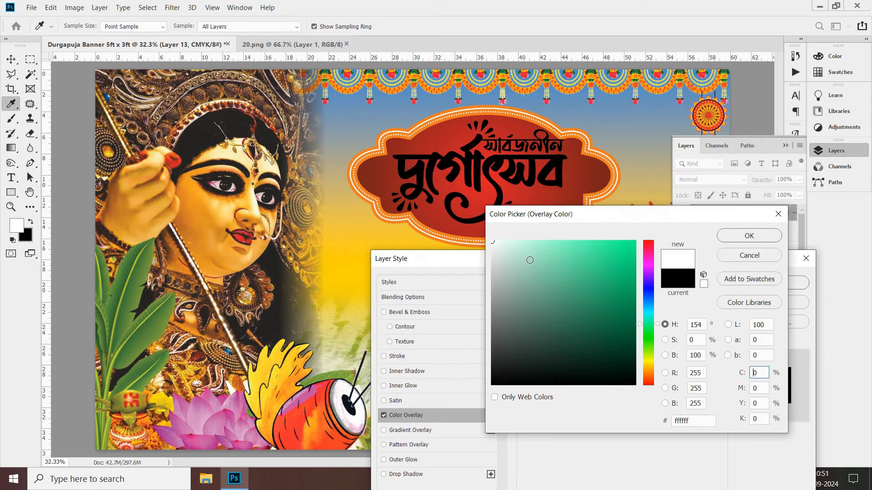
{"action": "left_click", "coordinate": [749, 238]}
{"action": "left_click_drag", "start_coordinate": [638, 263], "coordinate": [658, 215]}
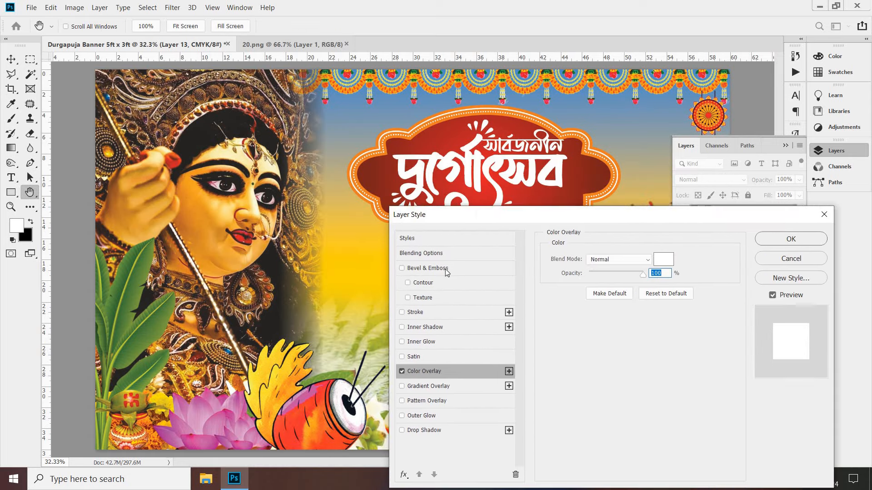
Give the lettering a Drop Shadow in the badge's dark red (7a231d), with about 50% spread and 27 px size, and apply the layer style
{"action": "left_click", "coordinate": [421, 426]}
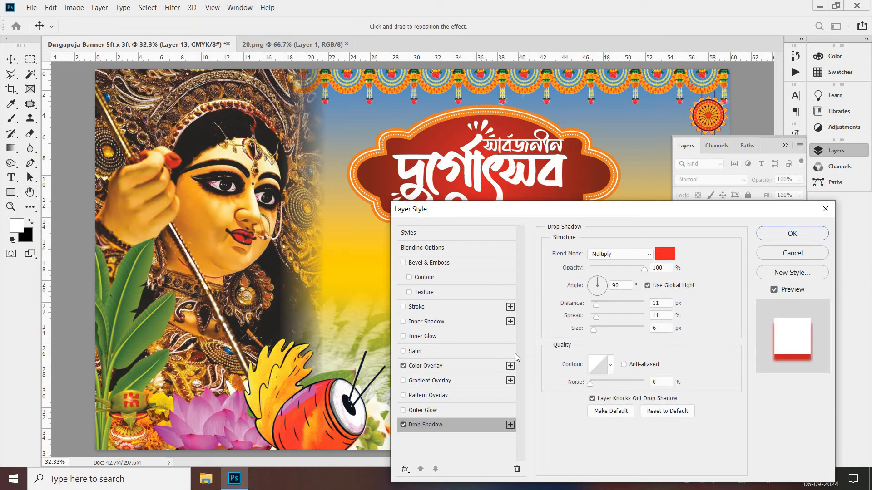
{"action": "left_click", "coordinate": [671, 257]}
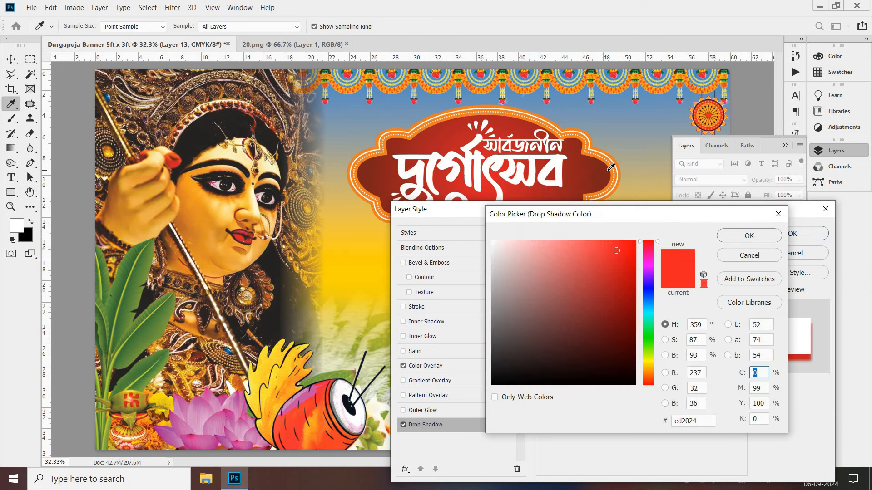
{"action": "left_click", "coordinate": [610, 168]}
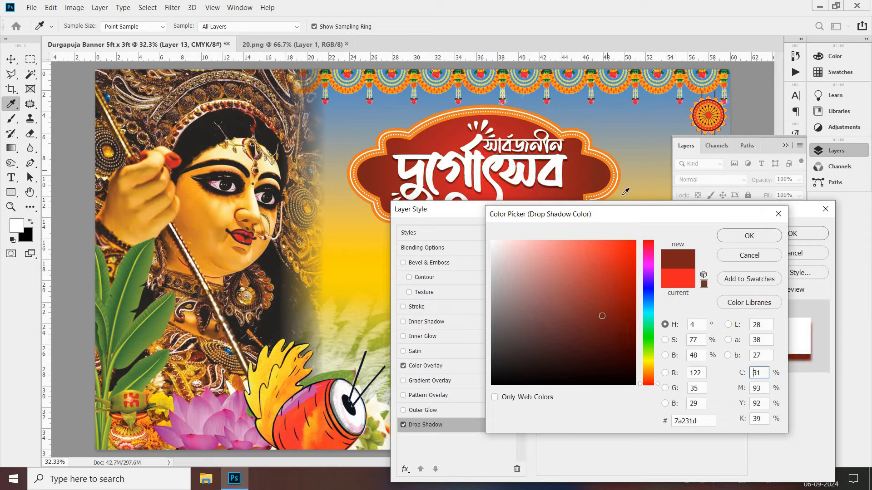
{"action": "left_click", "coordinate": [741, 236]}
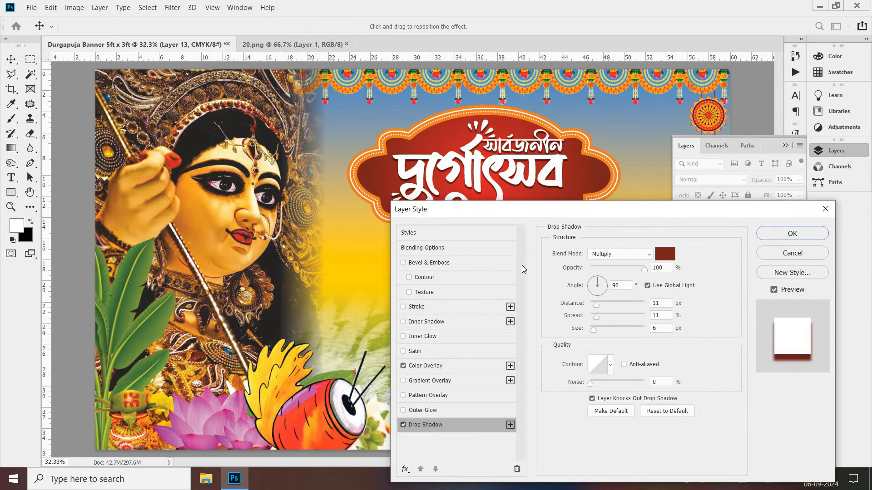
{"action": "left_click_drag", "start_coordinate": [587, 214], "coordinate": [524, 271]}
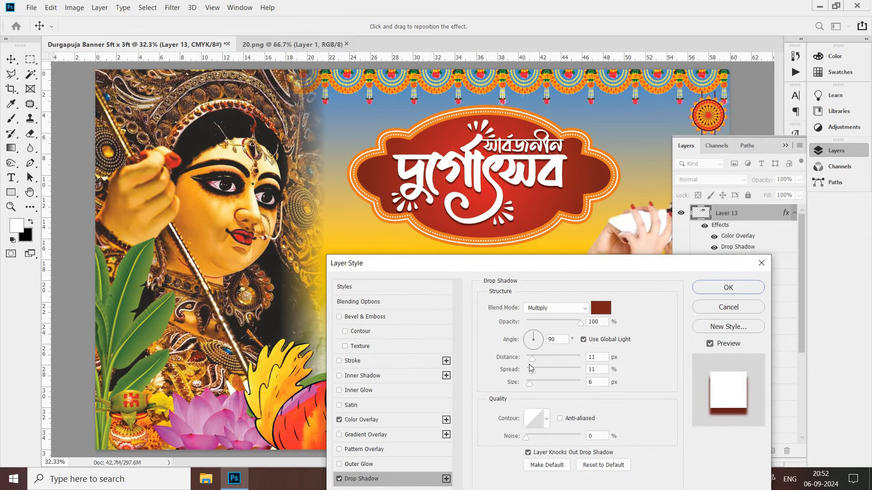
{"action": "left_click_drag", "start_coordinate": [532, 373], "coordinate": [555, 376]}
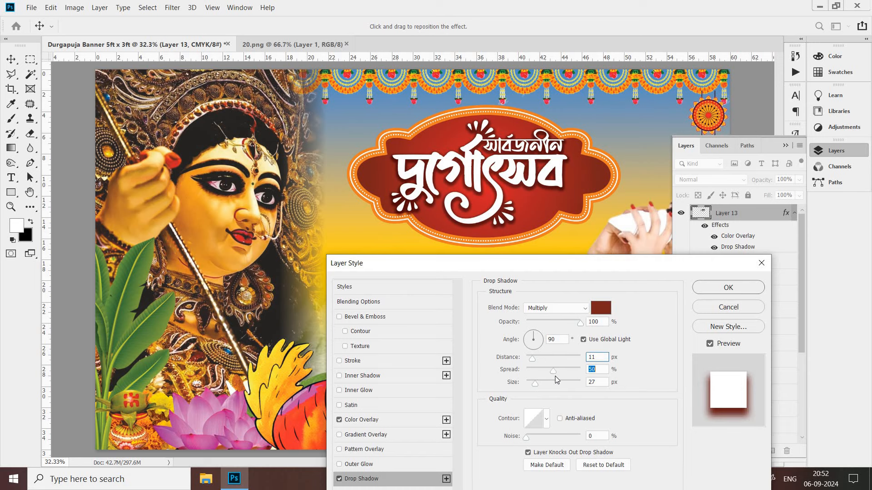
{"action": "left_click", "coordinate": [728, 287]}
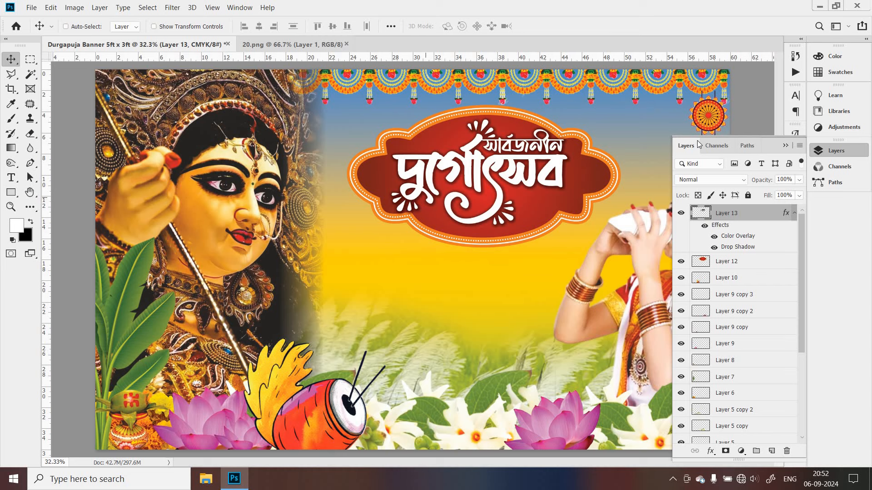
{"action": "left_click", "coordinate": [785, 146]}
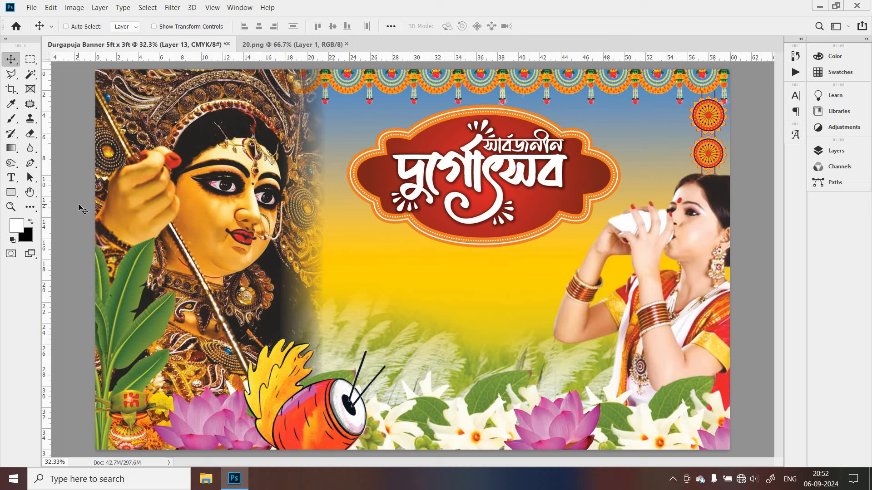
Draw a circle shape about 405 px in diameter at the upper-left edge of the red badge and dismiss its shape properties
{"action": "left_click", "coordinate": [12, 194]}
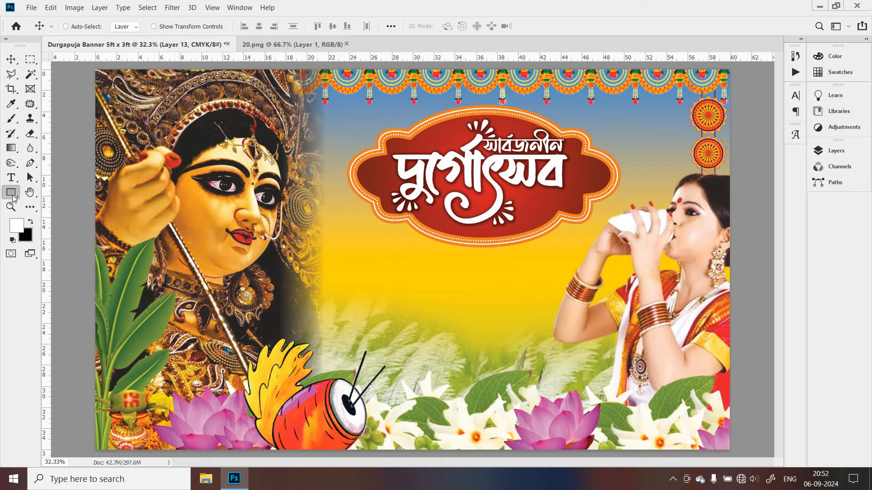
{"action": "right_click", "coordinate": [13, 198]}
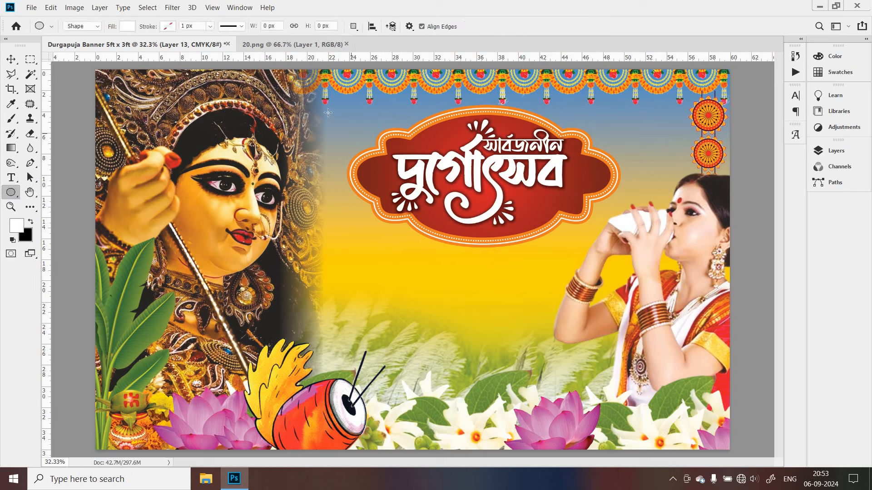
{"action": "left_click_drag", "start_coordinate": [324, 109], "coordinate": [383, 207]}
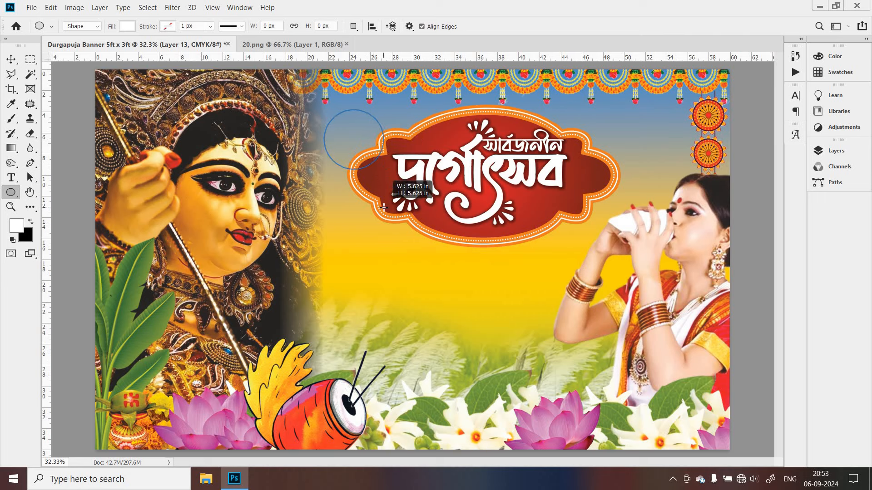
{"action": "left_click_drag", "start_coordinate": [383, 207], "coordinate": [383, 207]}
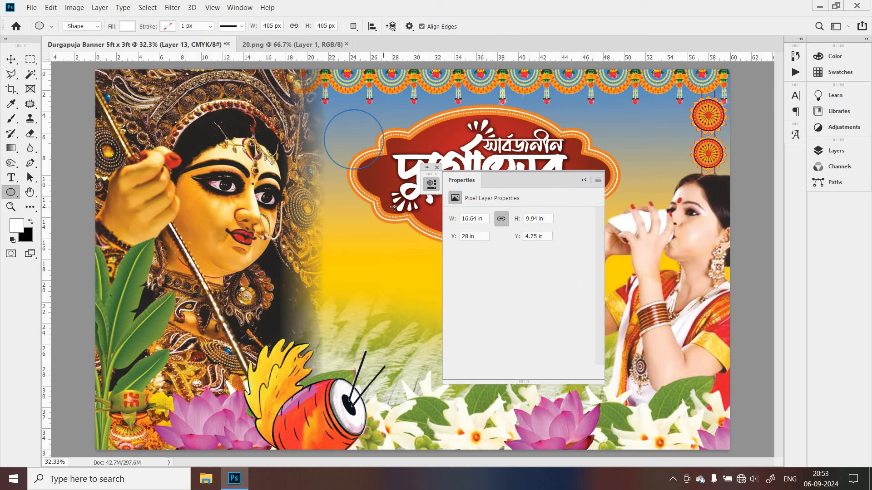
{"action": "left_click", "coordinate": [597, 180]}
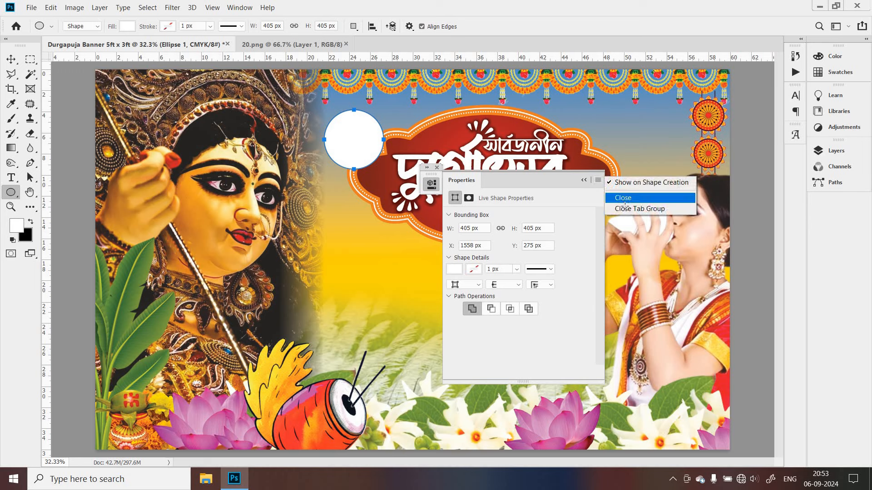
{"action": "left_click", "coordinate": [622, 198]}
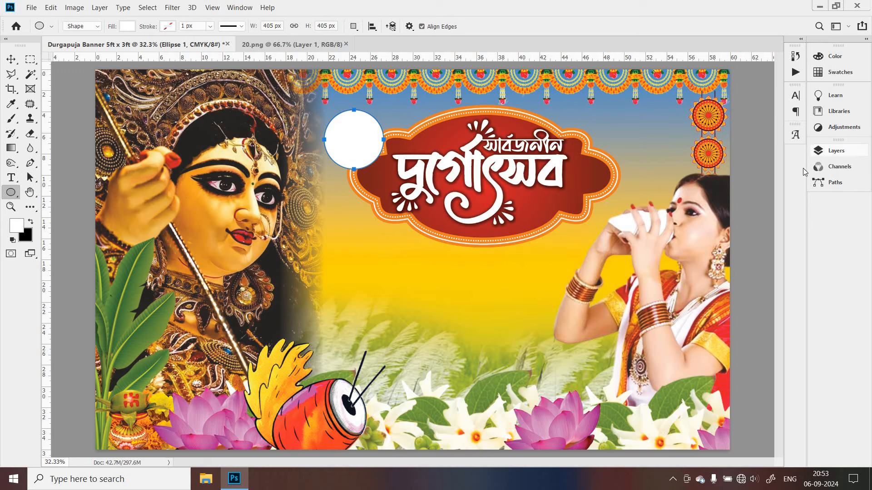
Change the Ellipse 1 fill to the badge's dark red (7a231d)
{"action": "left_click", "coordinate": [836, 152]}
{"action": "double_click", "coordinate": [706, 215]}
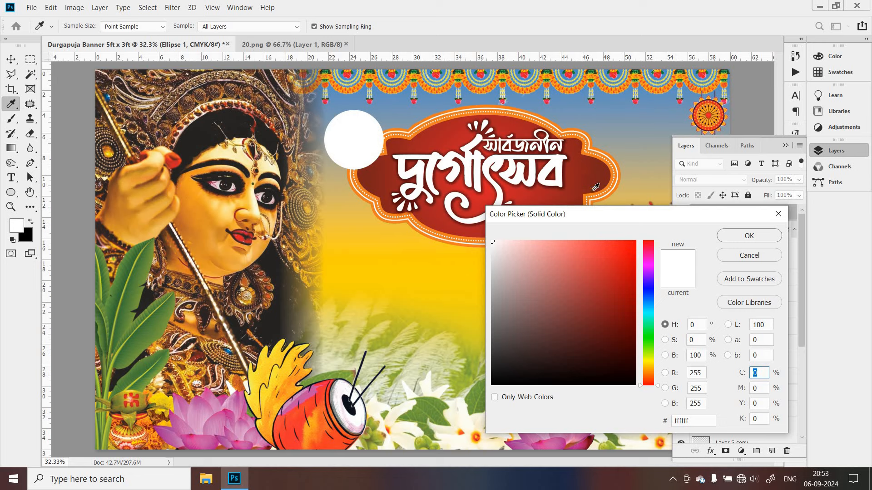
{"action": "left_click", "coordinate": [610, 172]}
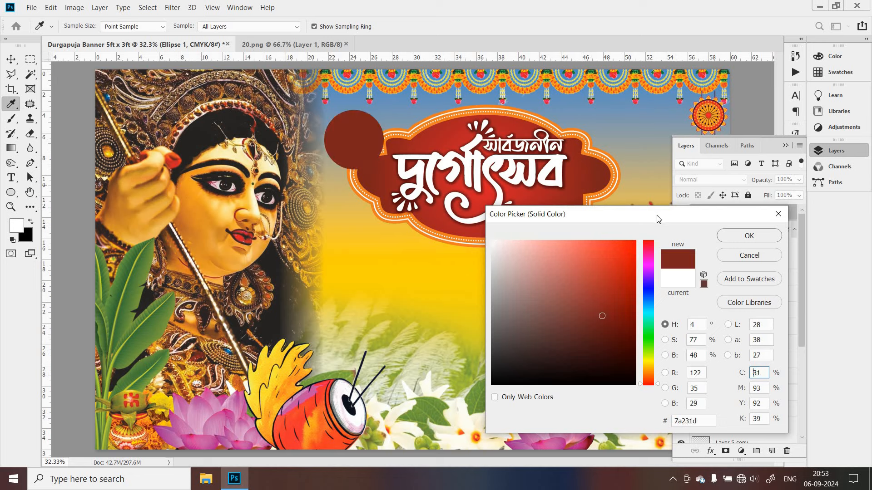
{"action": "left_click", "coordinate": [741, 237]}
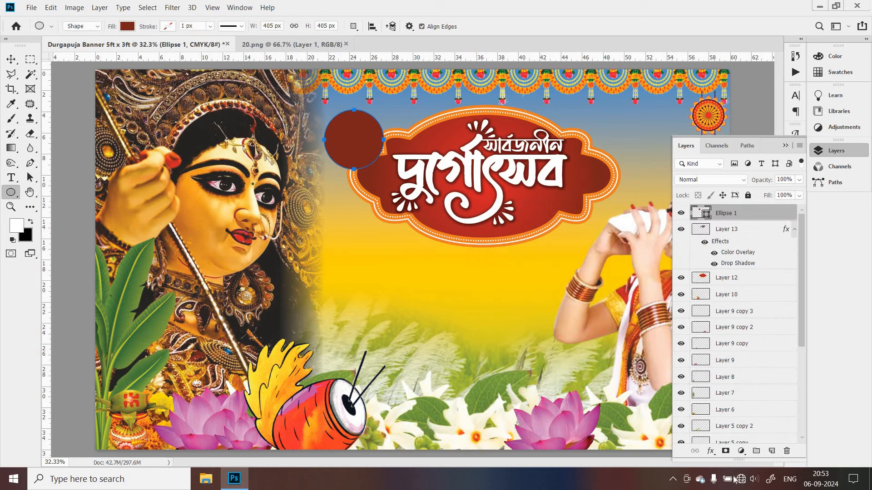
Add an outside Stroke layer effect of 27 px to the dark red circle
{"action": "left_click", "coordinate": [710, 451]}
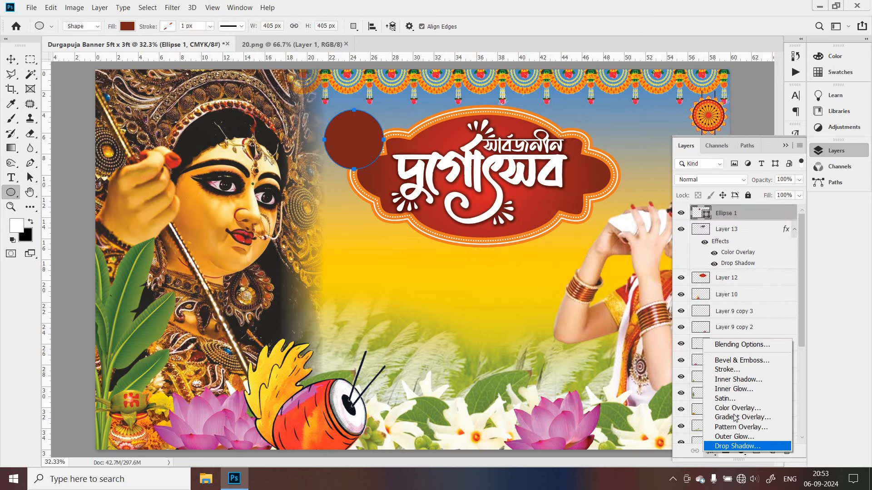
{"action": "left_click", "coordinate": [731, 370]}
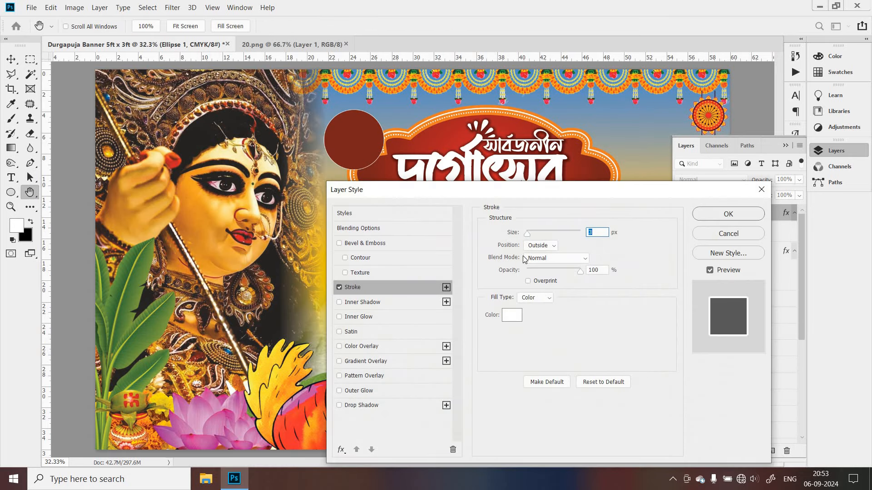
{"action": "left_click", "coordinate": [533, 236]}
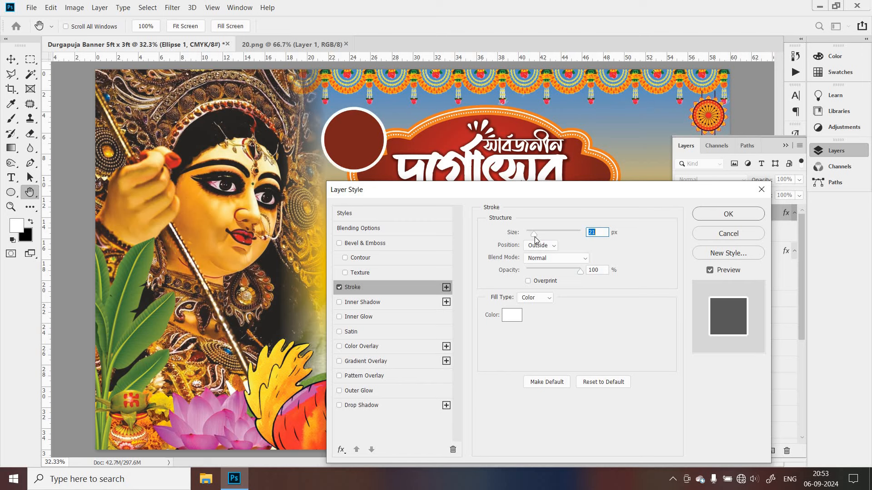
{"action": "left_click_drag", "start_coordinate": [535, 236], "coordinate": [534, 237]}
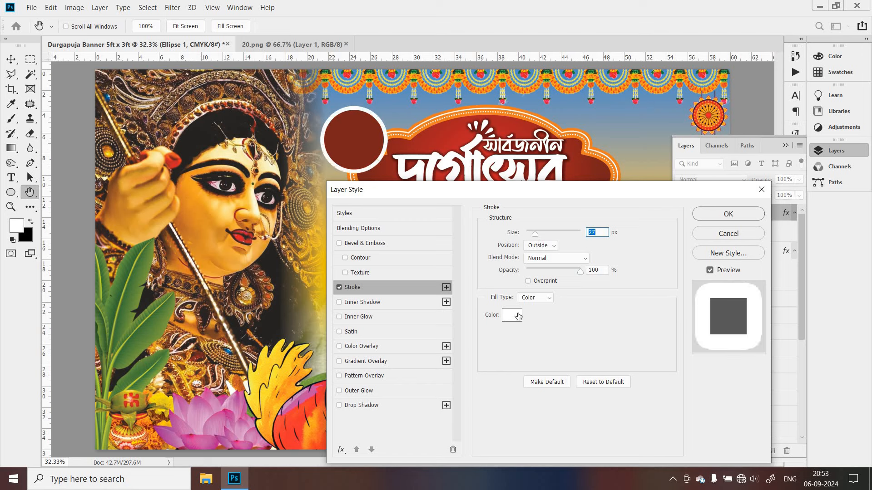
Switch the stroke's fill type to Gradient and start from the Orange, Yellow, Orange preset
{"action": "left_click", "coordinate": [549, 300]}
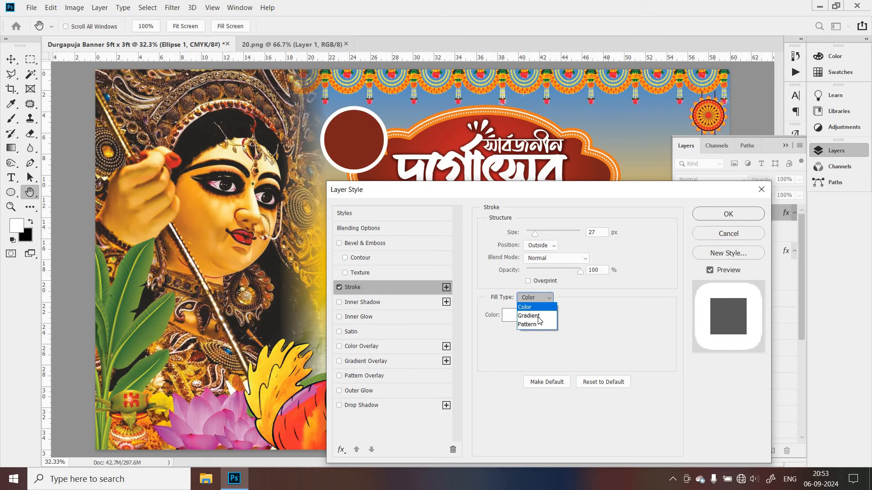
{"action": "left_click", "coordinate": [537, 316]}
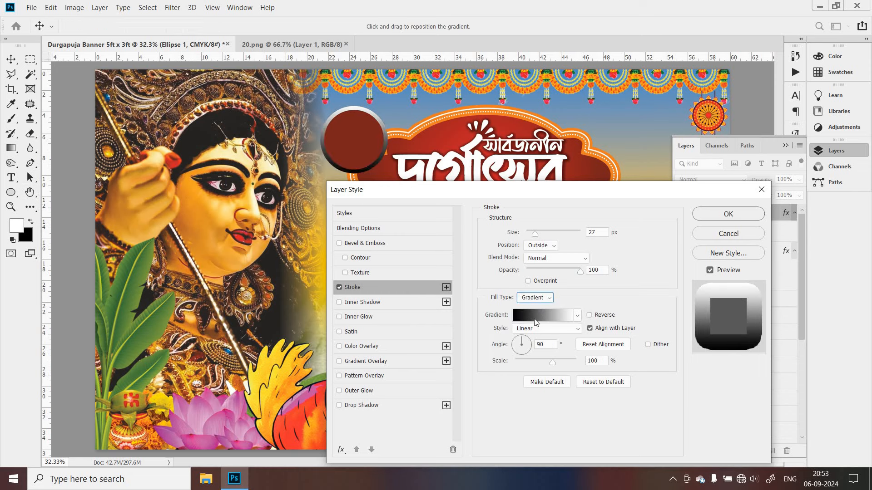
{"action": "left_click", "coordinate": [541, 316]}
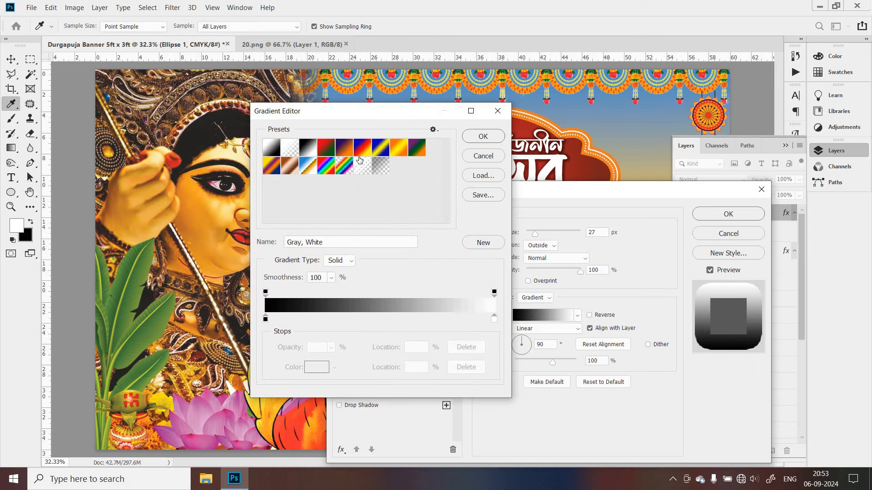
{"action": "left_click", "coordinate": [399, 148]}
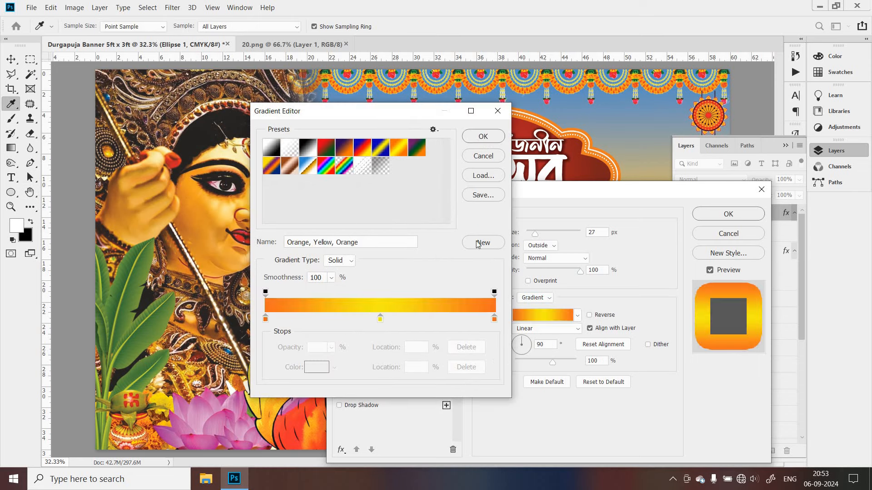
{"action": "left_click_drag", "start_coordinate": [345, 111], "coordinate": [535, 161]}
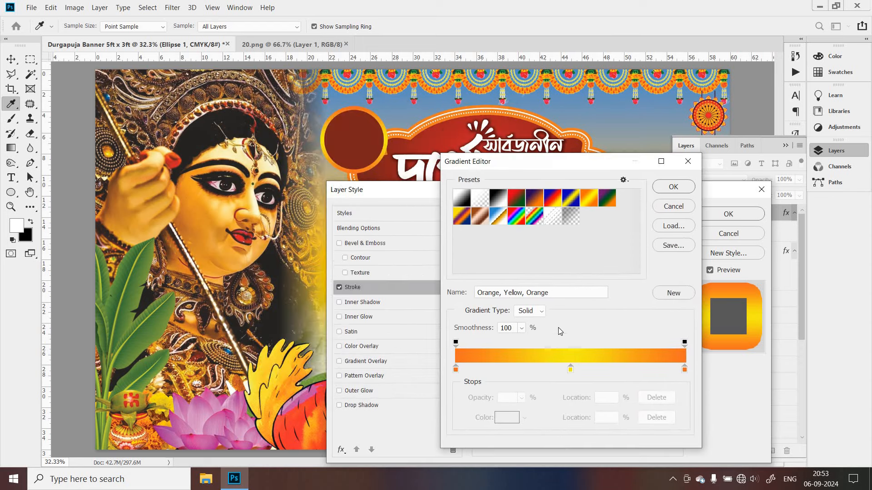
Add gradient colour stops at about 21% and 73%, and recolour the 21% stop to yellow
{"action": "left_click", "coordinate": [503, 369]}
{"action": "left_click", "coordinate": [623, 369]}
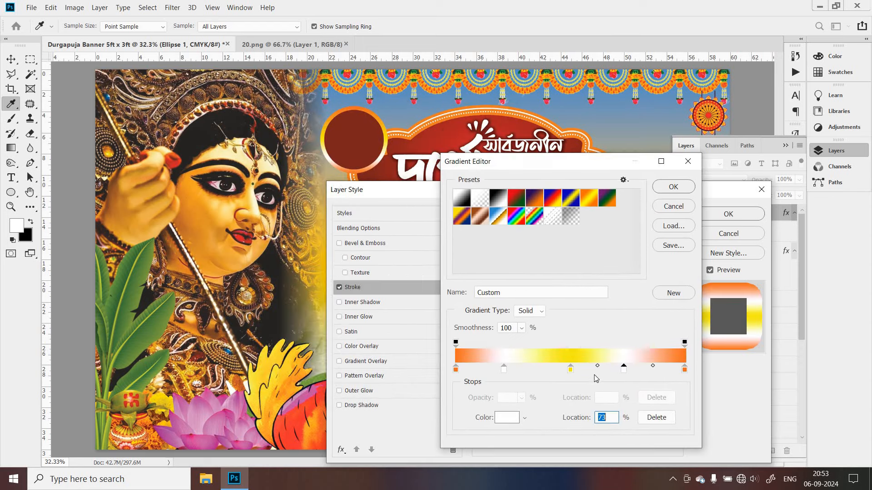
{"action": "double_click", "coordinate": [503, 369]}
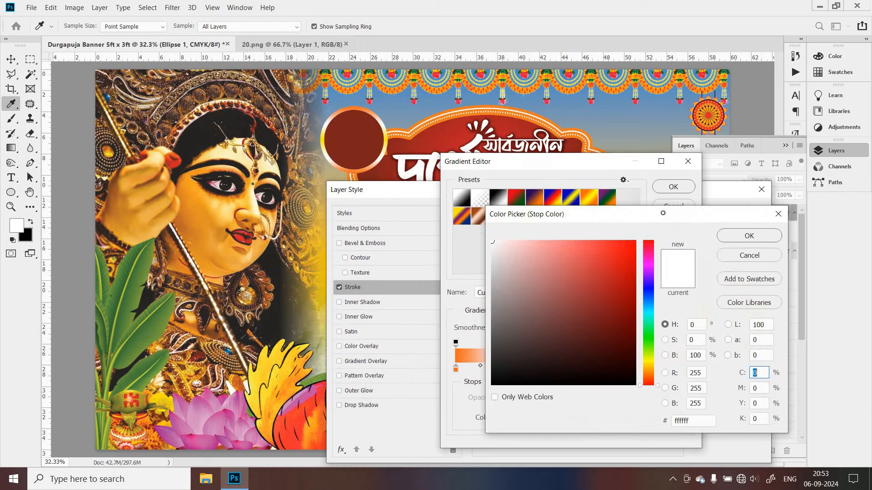
{"action": "left_click", "coordinate": [635, 242]}
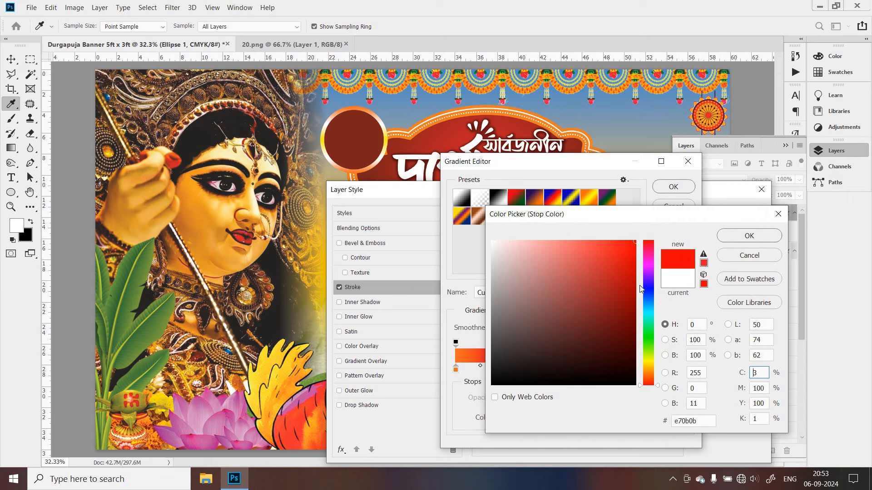
{"action": "left_click", "coordinate": [650, 367]}
{"action": "left_click", "coordinate": [648, 373]}
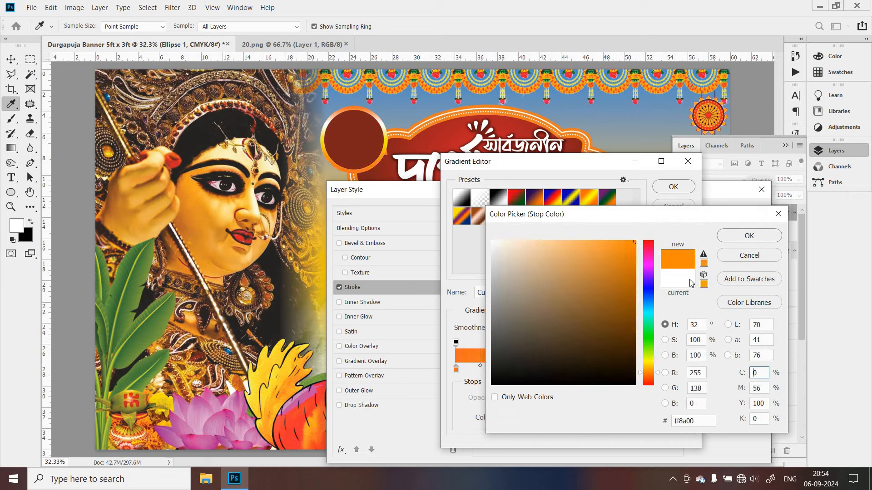
{"action": "left_click", "coordinate": [738, 237]}
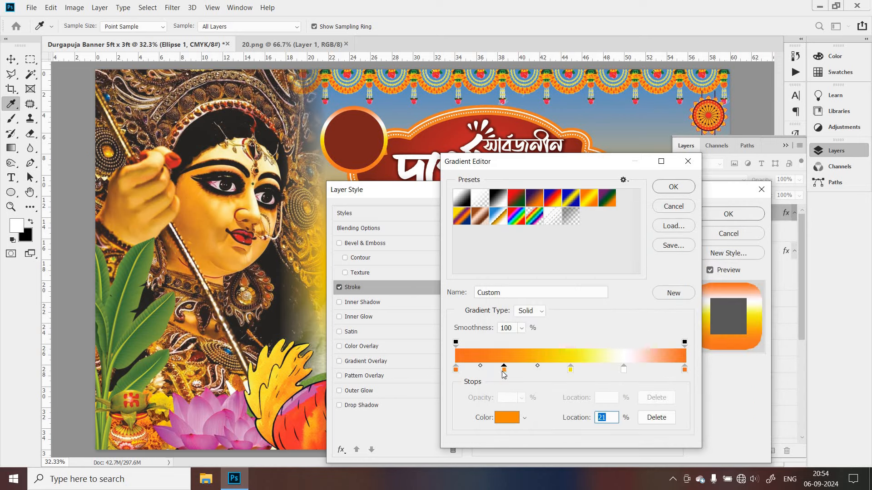
{"action": "left_click", "coordinate": [507, 417]}
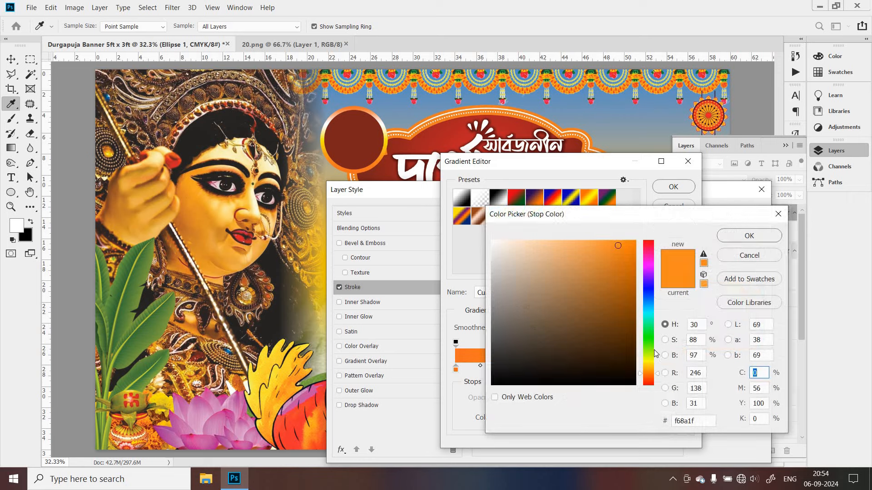
{"action": "left_click", "coordinate": [719, 241]}
Add orange (f77313) colour stops at about 36% and 64% of the gradient
{"action": "left_click", "coordinate": [537, 369]}
{"action": "double_click", "coordinate": [537, 369]}
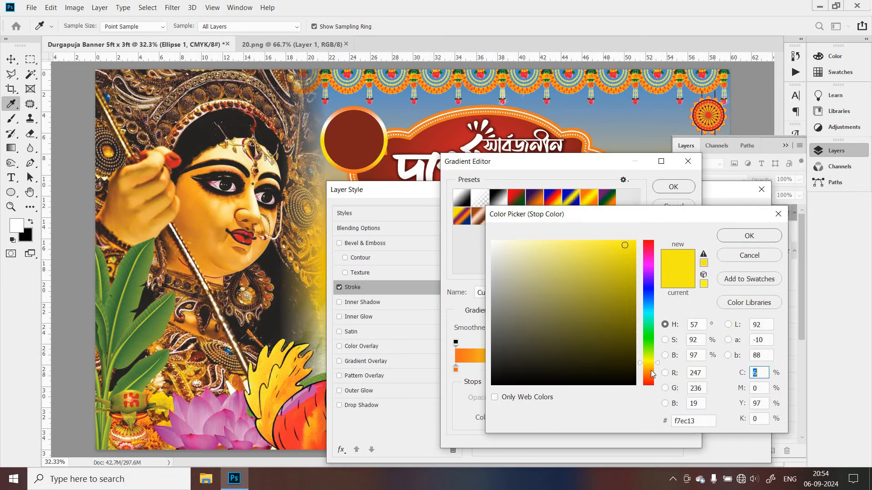
{"action": "left_click", "coordinate": [648, 375]}
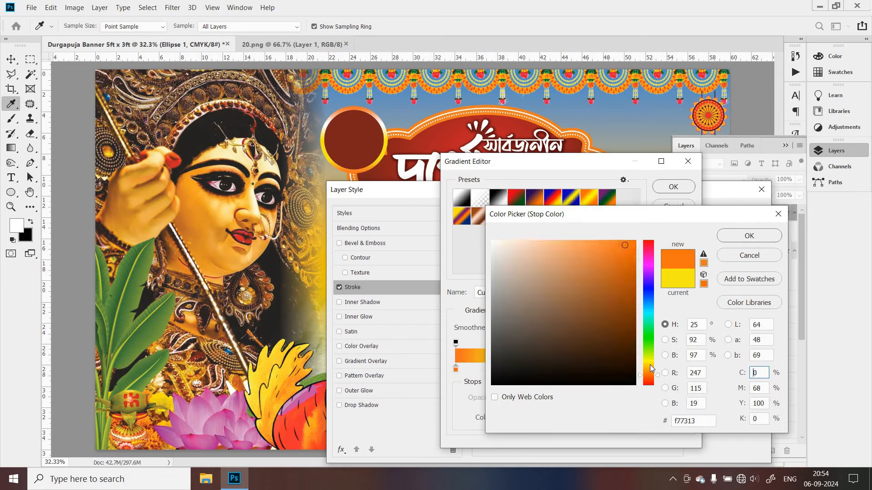
{"action": "left_click", "coordinate": [746, 235]}
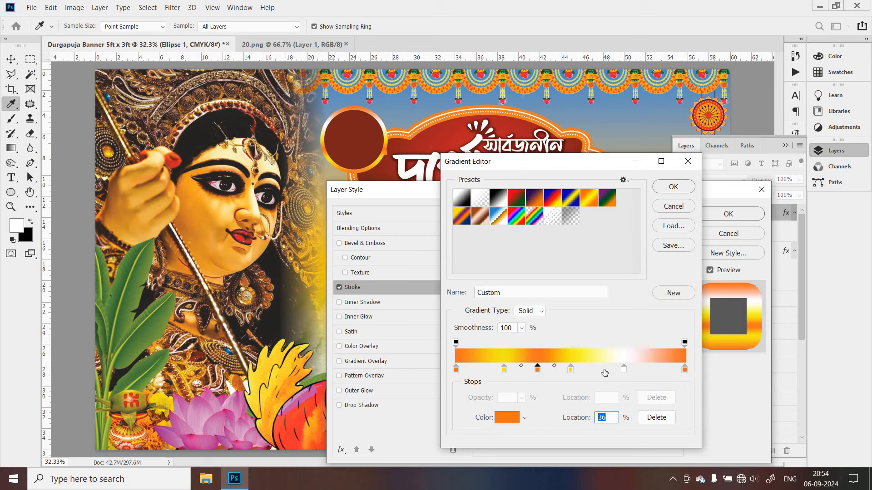
{"action": "left_click", "coordinate": [603, 371]}
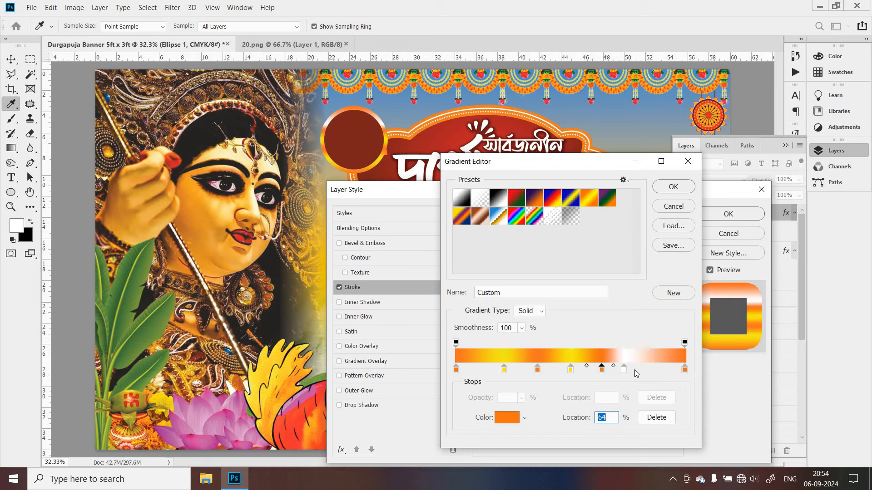
Shift the remaining white stop to about 78%, recolour it yellow (fff000), and accept the gradient
{"action": "left_click", "coordinate": [636, 369]}
{"action": "double_click", "coordinate": [635, 369]}
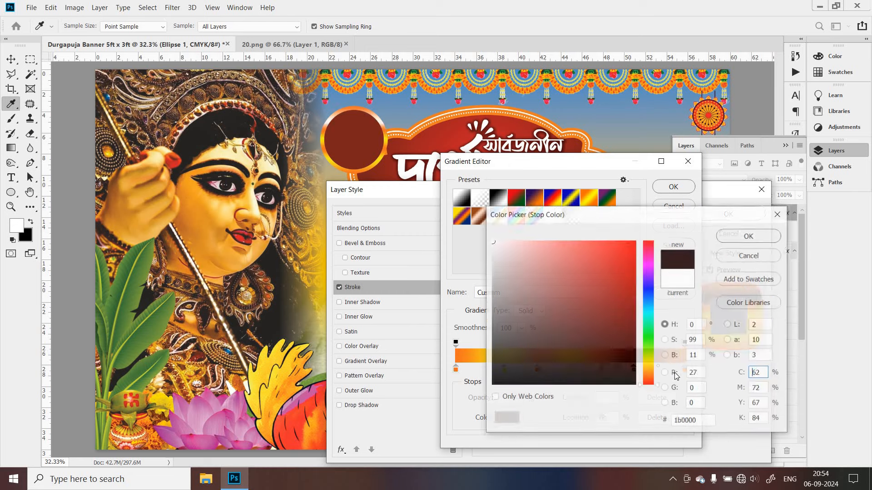
{"action": "left_click", "coordinate": [650, 362]}
{"action": "left_click", "coordinate": [618, 273]}
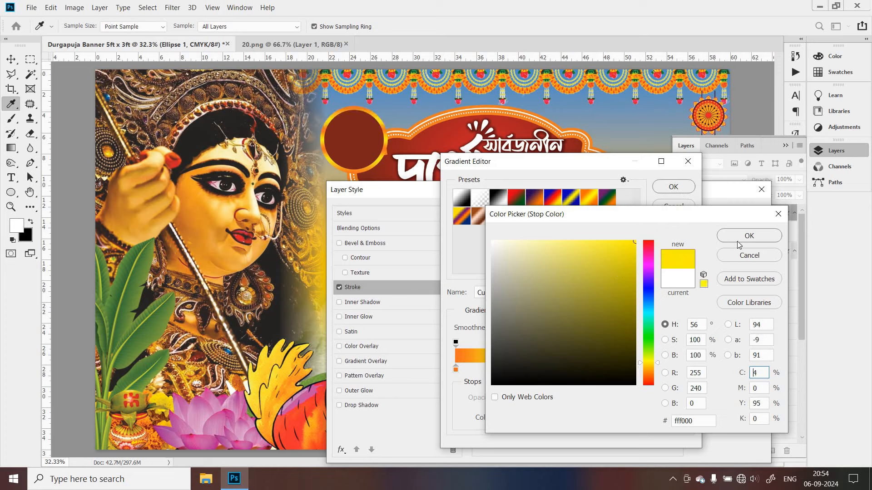
{"action": "left_click", "coordinate": [748, 235]}
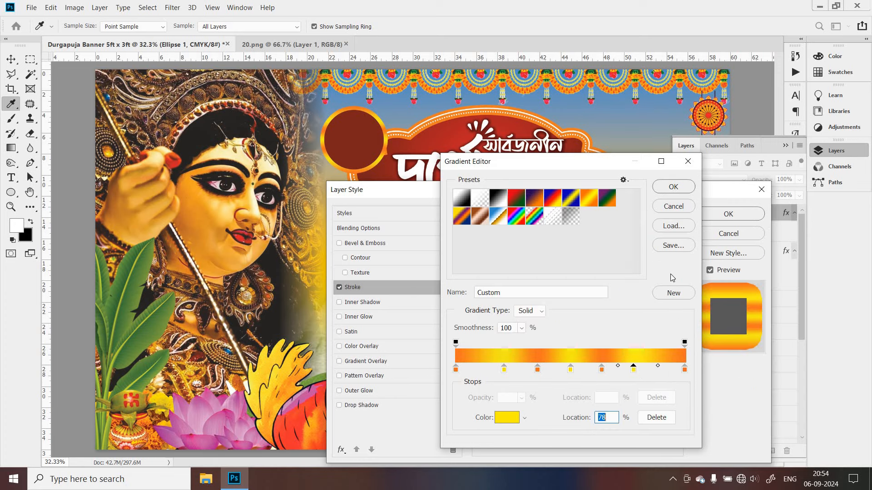
{"action": "left_click", "coordinate": [674, 187]}
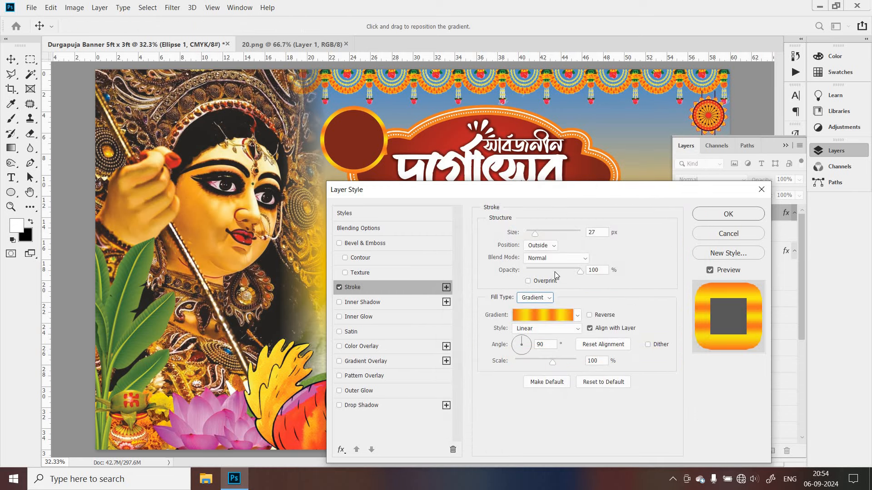
Rotate the stroke gradient's angle to 118°, apply the layer style, and switch to the Move tool
{"action": "left_click", "coordinate": [520, 341]}
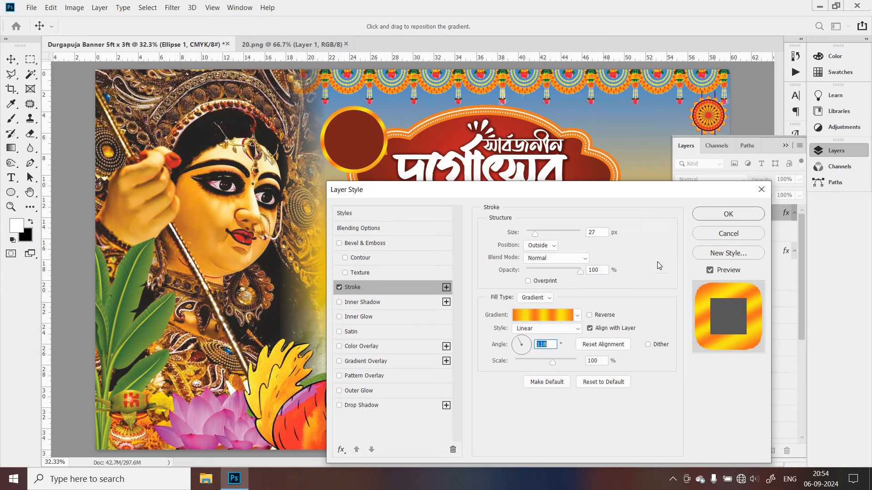
{"action": "left_click", "coordinate": [728, 215]}
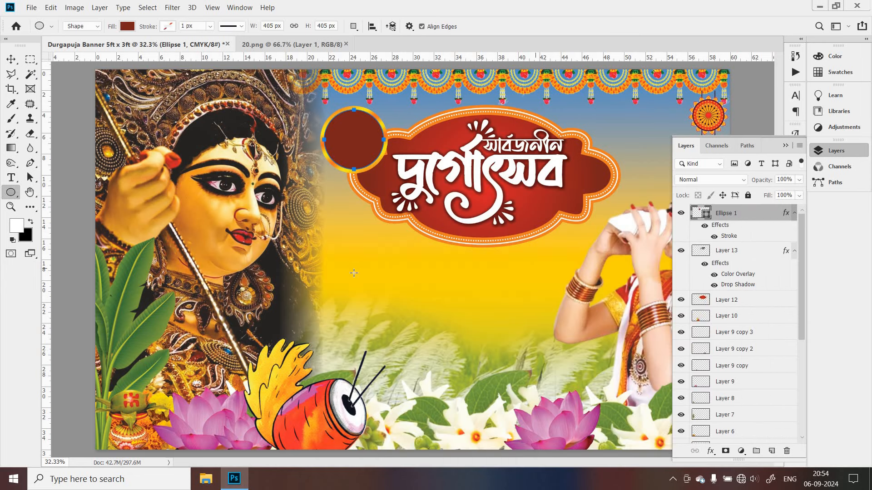
{"action": "left_click", "coordinate": [11, 60]}
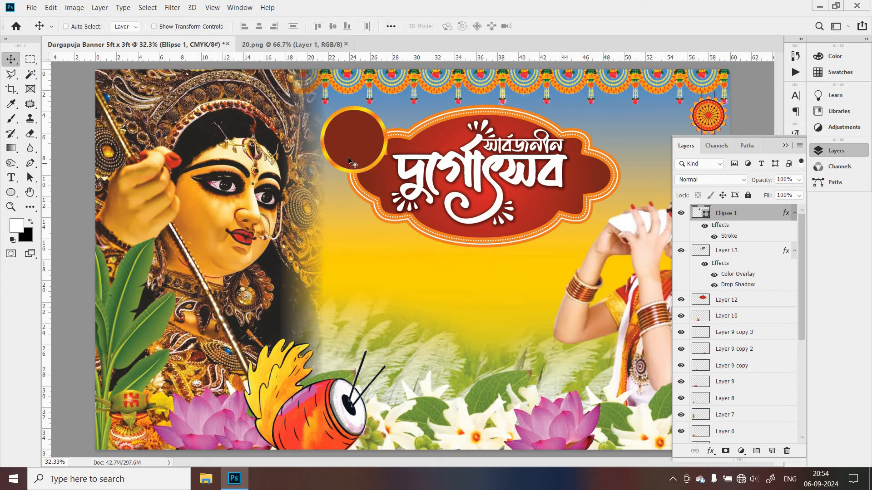
Shift the gold-ringed dark red circle slightly left and start a 72 pt text layer below the badge
{"action": "left_click_drag", "start_coordinate": [342, 156], "coordinate": [340, 157]}
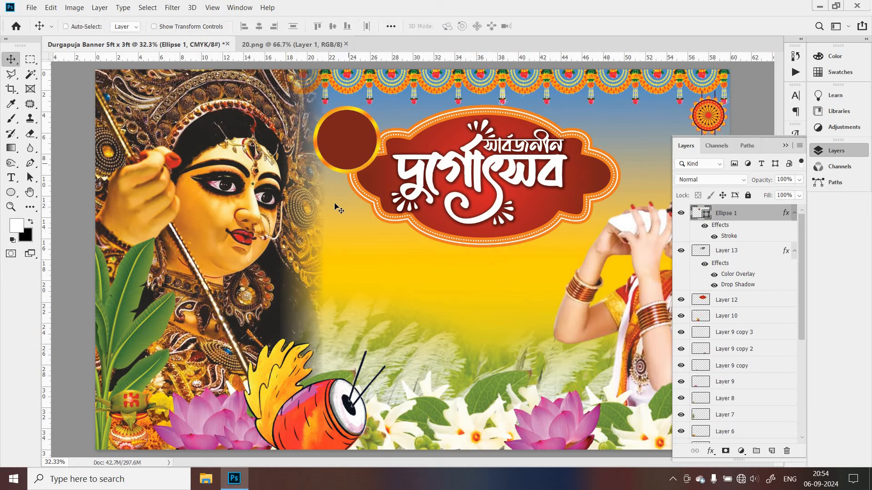
{"action": "key", "text": "F7"}
{"action": "key", "text": "t"}
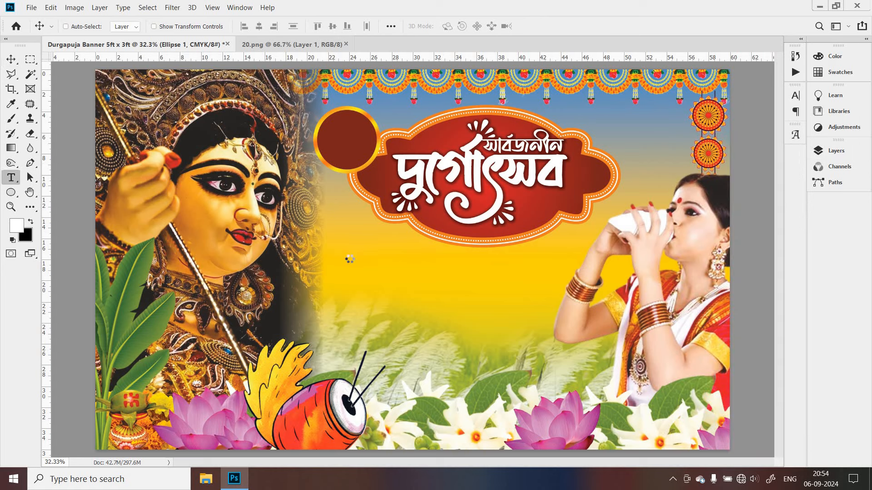
{"action": "left_click", "coordinate": [340, 263]}
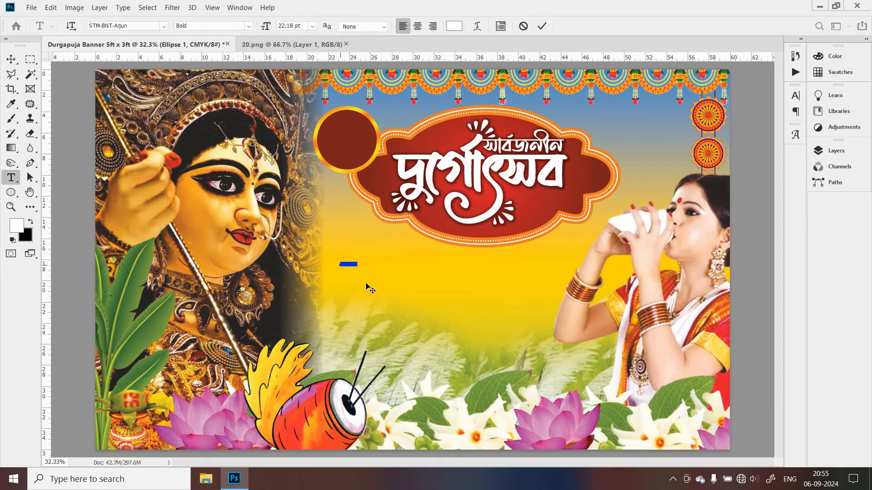
{"action": "left_click", "coordinate": [313, 26]}
{"action": "left_click", "coordinate": [302, 172]}
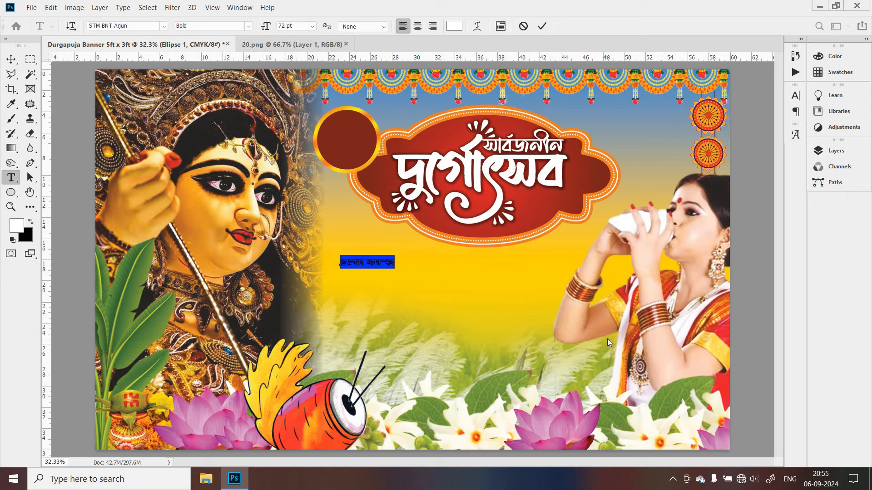
Switch the keyboard to Lipighor ANSI V3 Toptype and replace the placeholder text with the Bengali digit ৫
{"action": "key", "text": "ctrl+alt+b"}
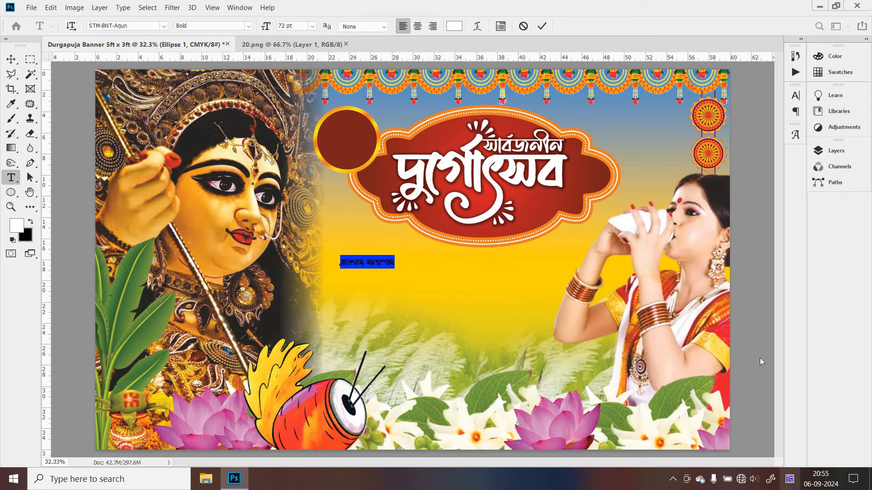
{"action": "left_click", "coordinate": [790, 479]}
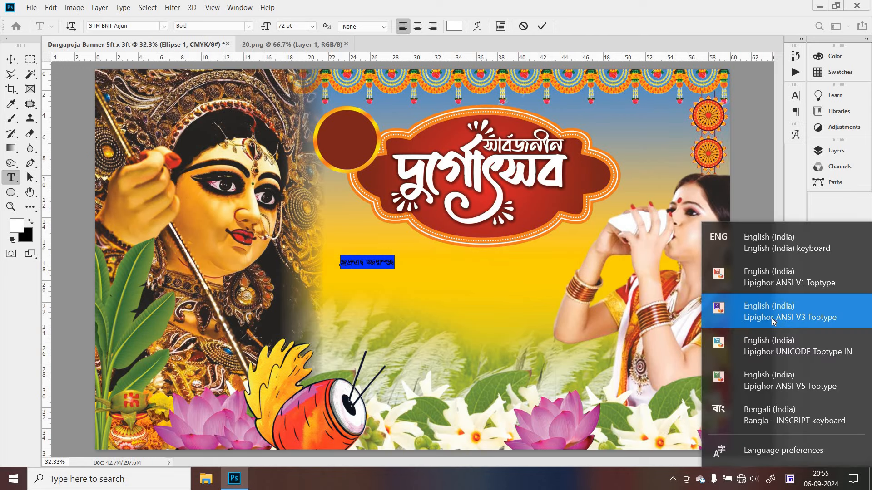
{"action": "left_click", "coordinate": [750, 317]}
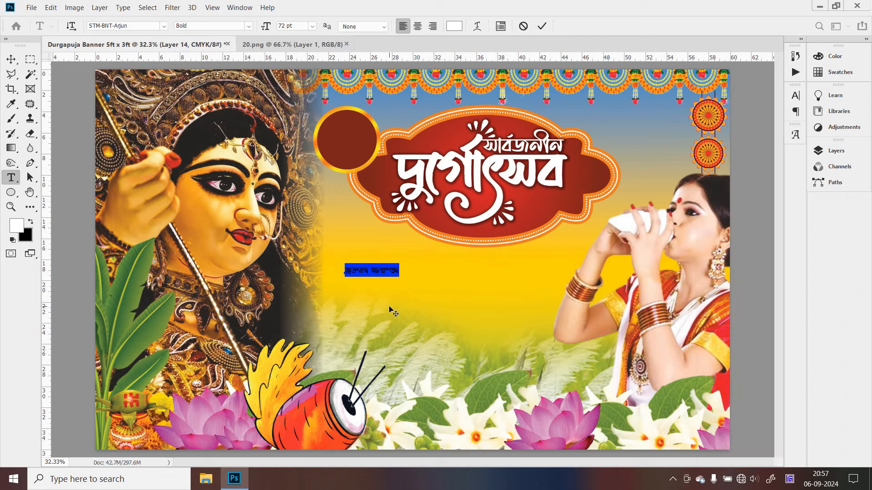
{"action": "key", "text": "BackSpace"}
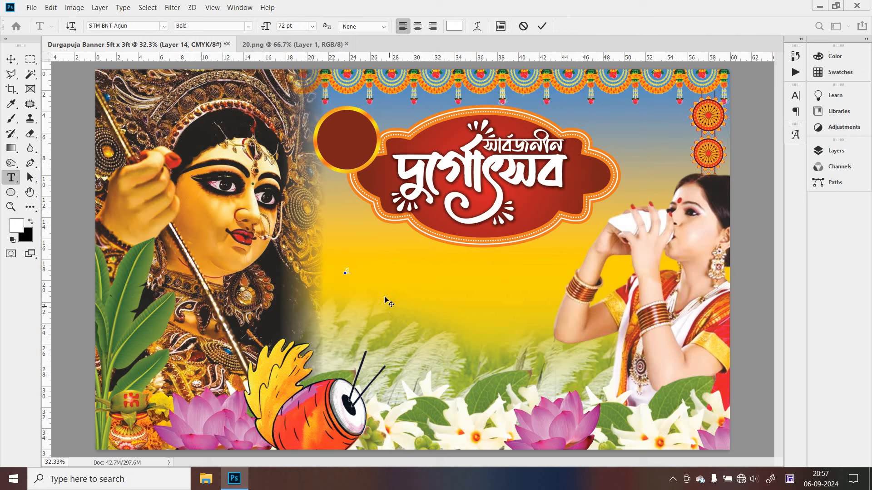
Enlarge the digit ৫ and place it in the upper left part of the dark red circle
{"action": "left_click", "coordinate": [11, 60]}
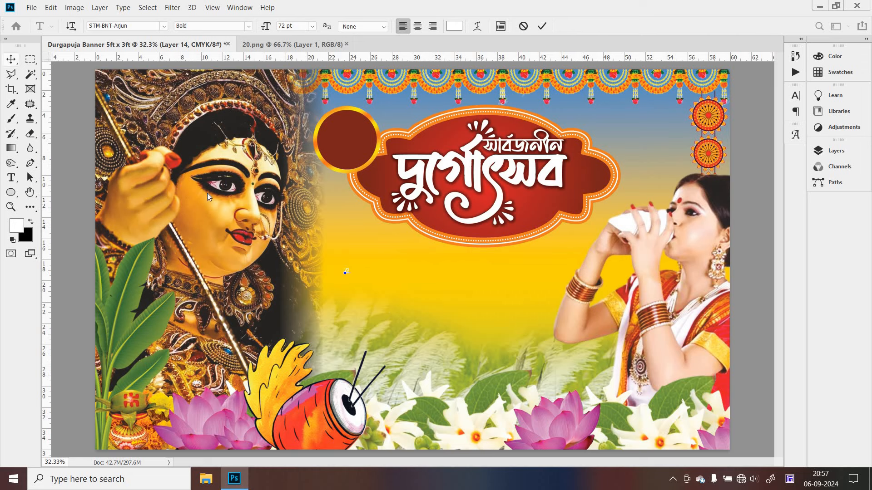
{"action": "key", "text": "ctrl+t"}
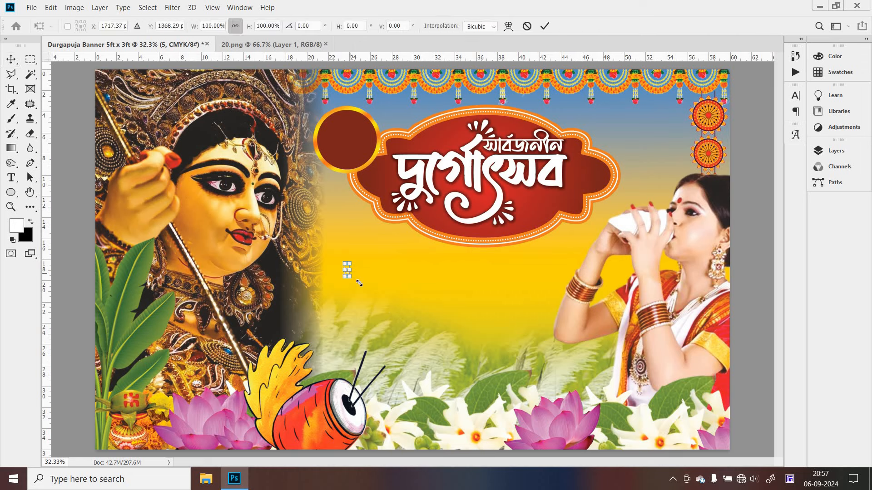
{"action": "left_click_drag", "start_coordinate": [350, 277], "coordinate": [344, 133]}
{"action": "key", "text": "Return"}
{"action": "key", "text": "ctrl+t"}
{"action": "key", "text": "Return"}
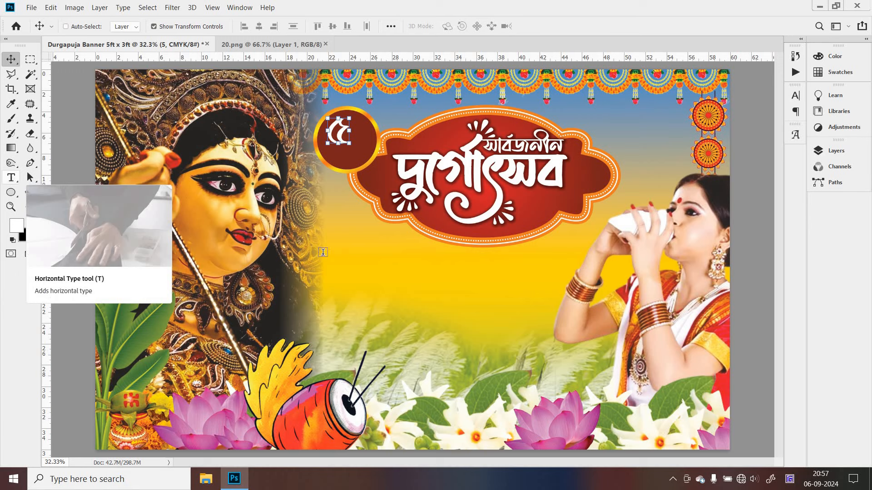
Add a separate text layer reading ম and move it into the circle beside the digit ৫
{"action": "left_click", "coordinate": [11, 178]}
{"action": "left_click", "coordinate": [345, 264]}
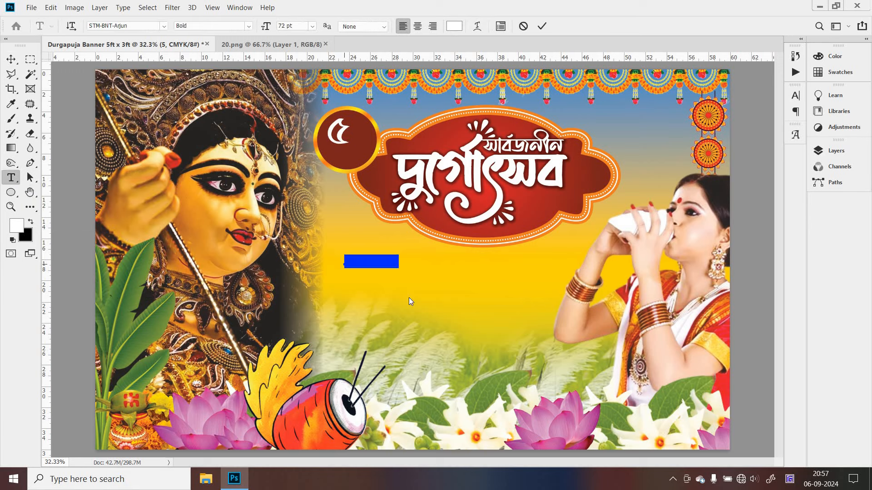
{"action": "key", "text": "BackSpace"}
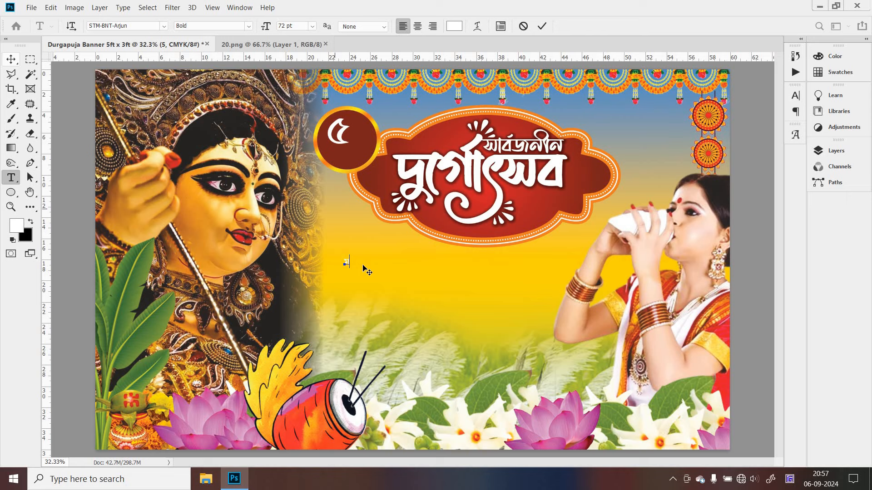
{"action": "left_click_drag", "start_coordinate": [363, 264], "coordinate": [361, 127]}
Recolour the ম text to bright yellow
{"action": "key", "text": "ctrl+a"}
{"action": "left_click", "coordinate": [455, 26]}
{"action": "left_click", "coordinate": [651, 361]}
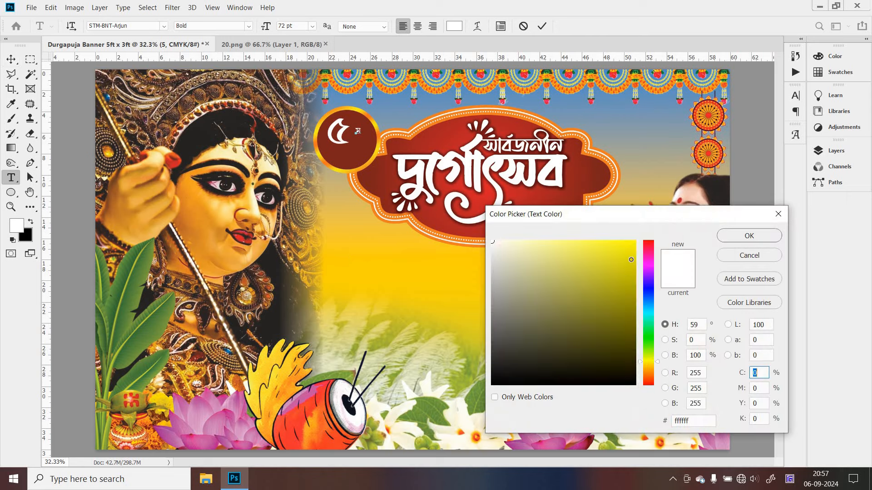
{"action": "left_click_drag", "start_coordinate": [631, 260], "coordinate": [674, 237]}
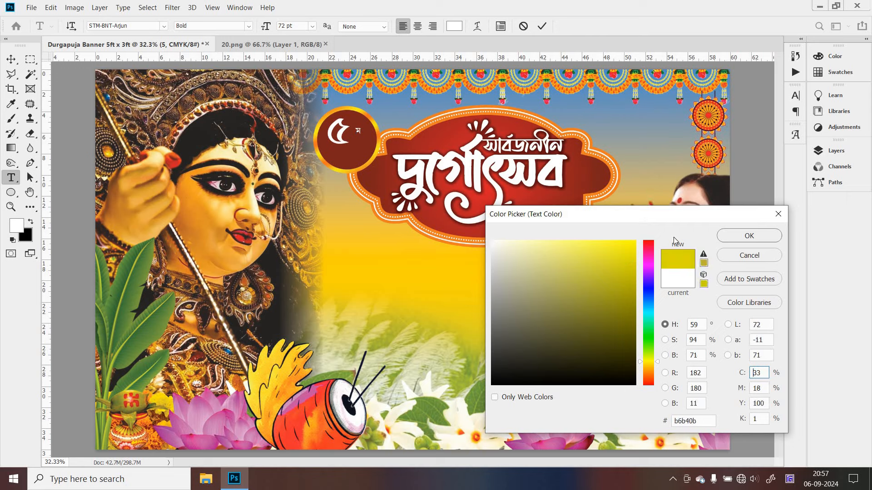
{"action": "left_click", "coordinate": [749, 237]}
Scale the yellow ম up to about 240% and fit it beside the digit ৫ inside the circle
{"action": "left_click", "coordinate": [12, 59]}
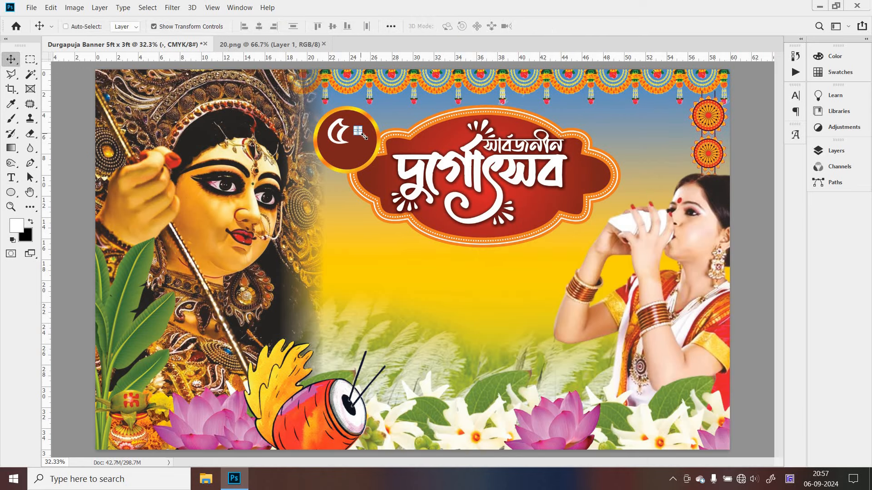
{"action": "left_click_drag", "start_coordinate": [363, 136], "coordinate": [386, 155]}
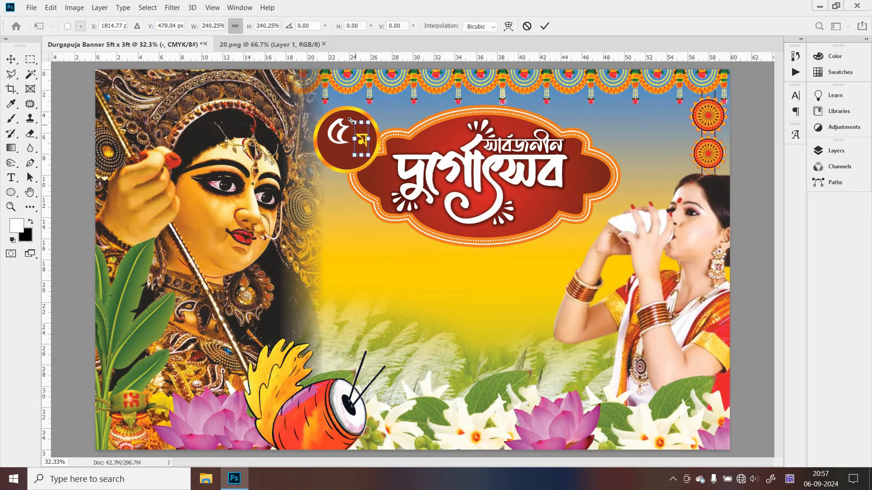
{"action": "key", "text": "Return"}
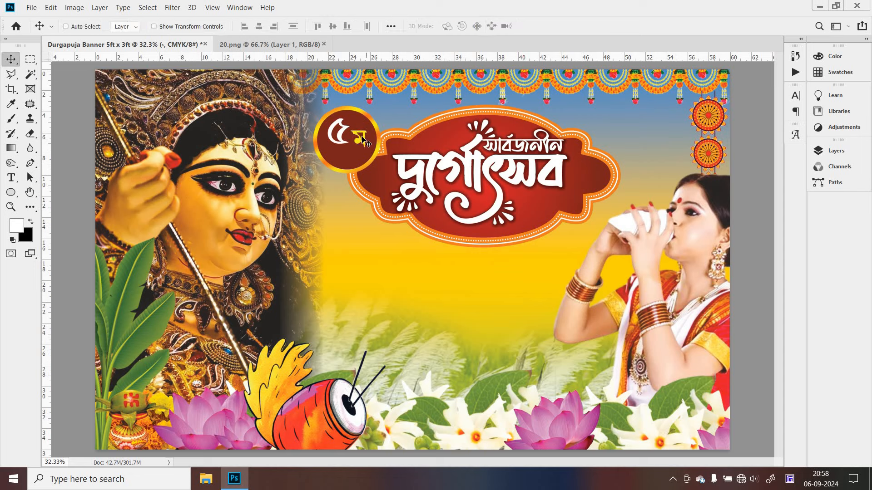
Duplicate the yellow ম below the digit ৫ and change the copy's text to বর্ষ
{"action": "left_click_drag", "start_coordinate": [363, 139], "coordinate": [324, 170]}
{"action": "left_click", "coordinate": [10, 177]}
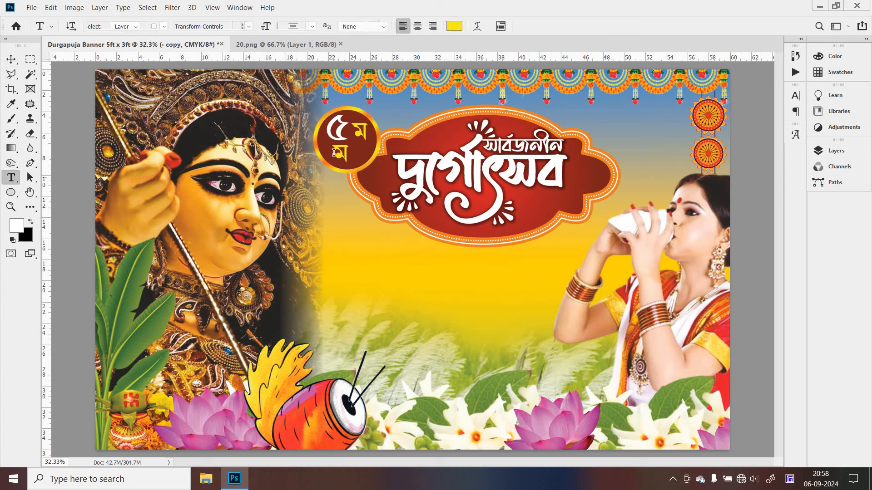
{"action": "left_click", "coordinate": [339, 152]}
{"action": "double_click", "coordinate": [346, 152]}
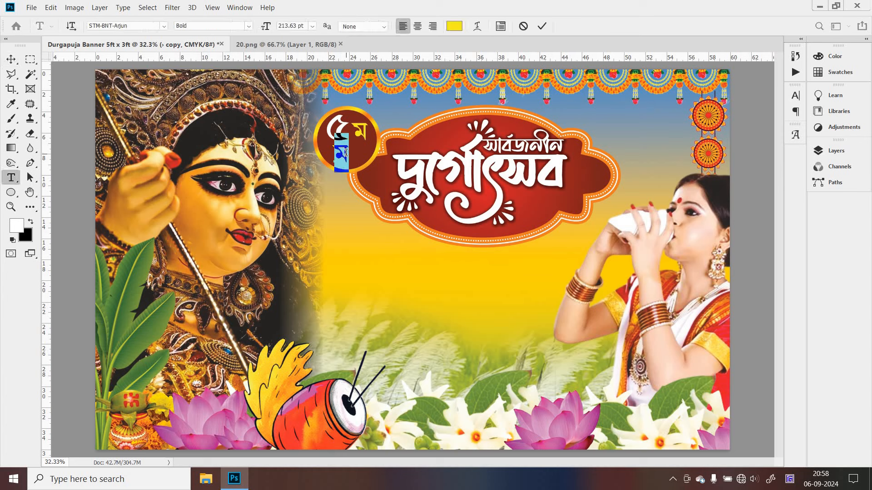
{"action": "type", "text": "বর্"}
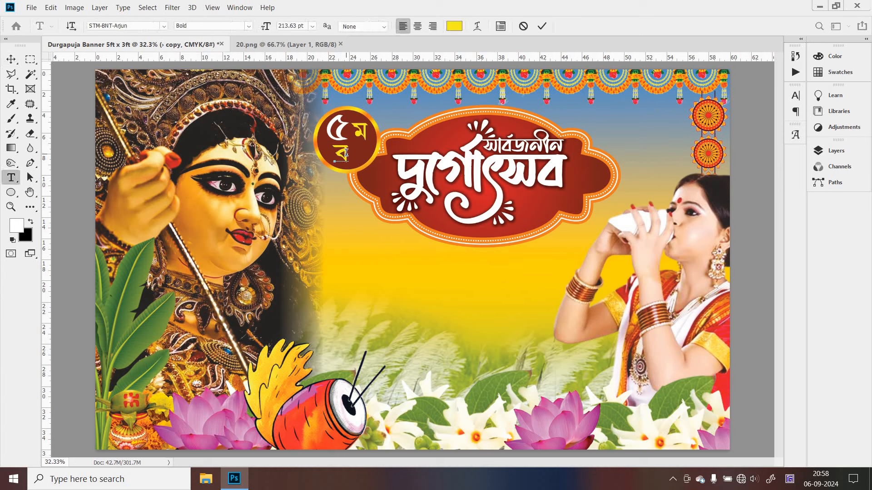
{"action": "type", "text": "ষ"}
{"action": "left_click", "coordinate": [11, 59]}
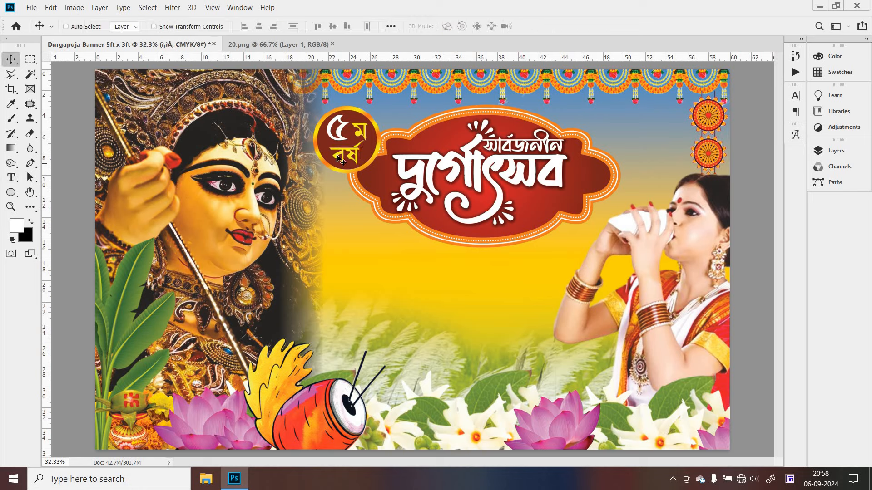
Apply a drop shadow to the digit ৫ with 16% spread and 7 px size
{"action": "right_click", "coordinate": [344, 132]}
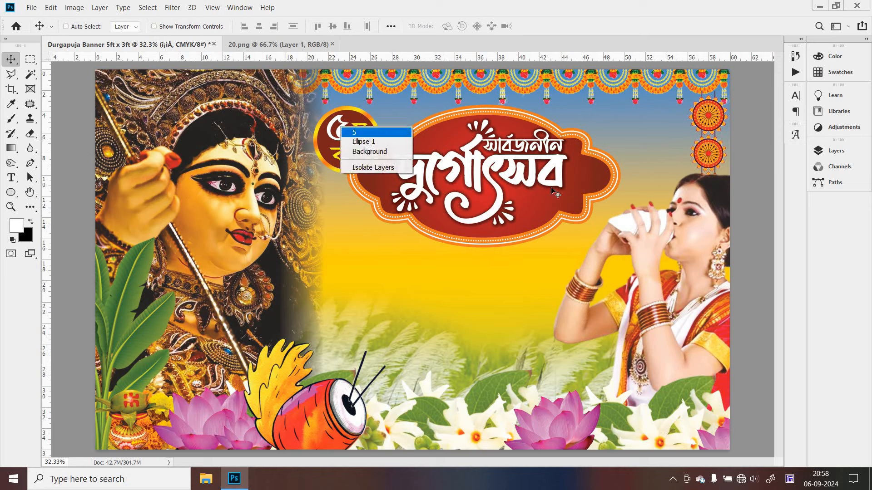
{"action": "left_click", "coordinate": [358, 140]}
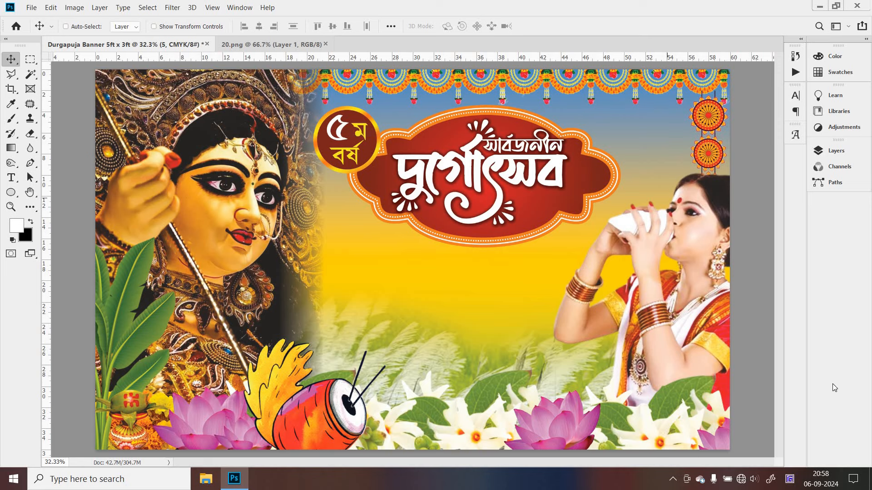
{"action": "left_click", "coordinate": [835, 150]}
{"action": "left_click", "coordinate": [709, 451]}
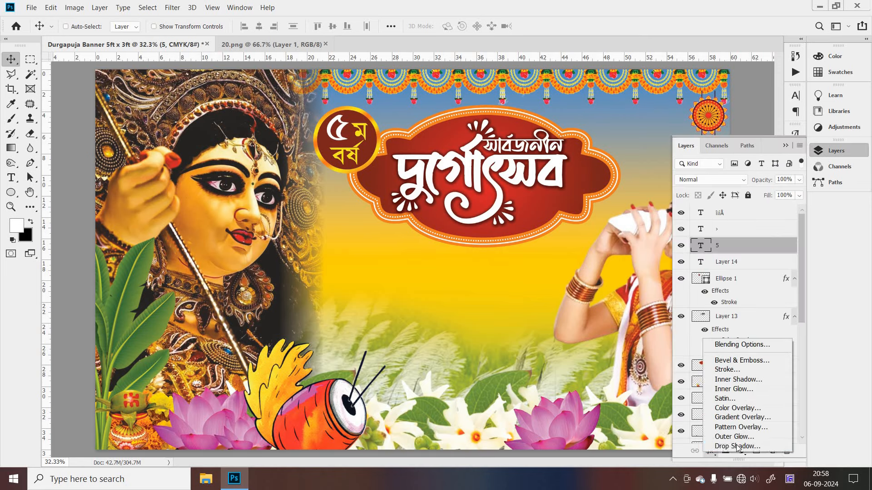
{"action": "left_click", "coordinate": [738, 448]}
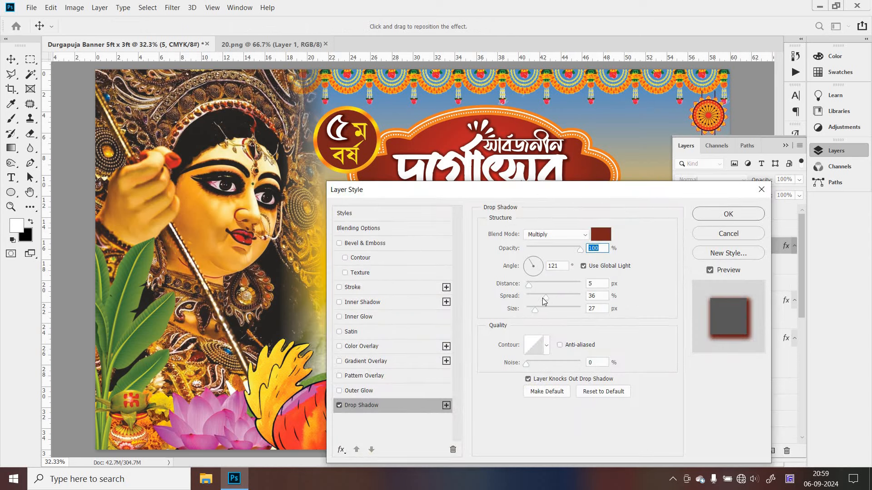
{"action": "left_click_drag", "start_coordinate": [547, 298], "coordinate": [530, 311]}
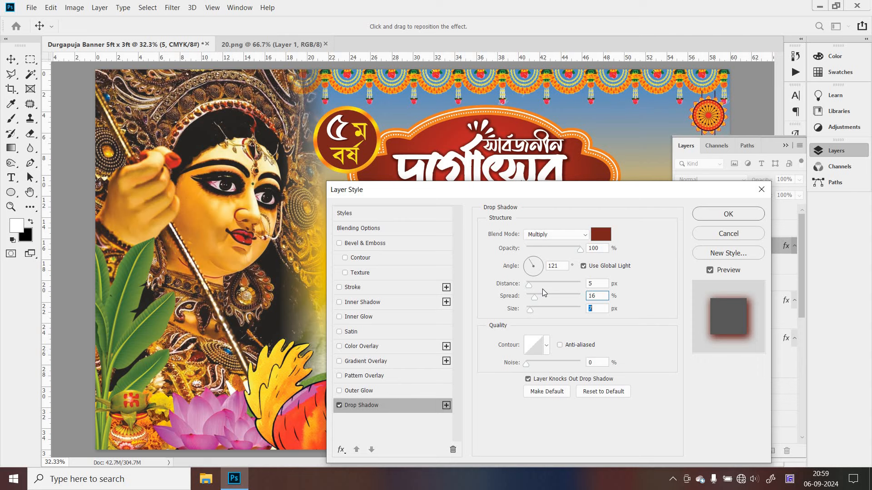
{"action": "key", "text": "Return"}
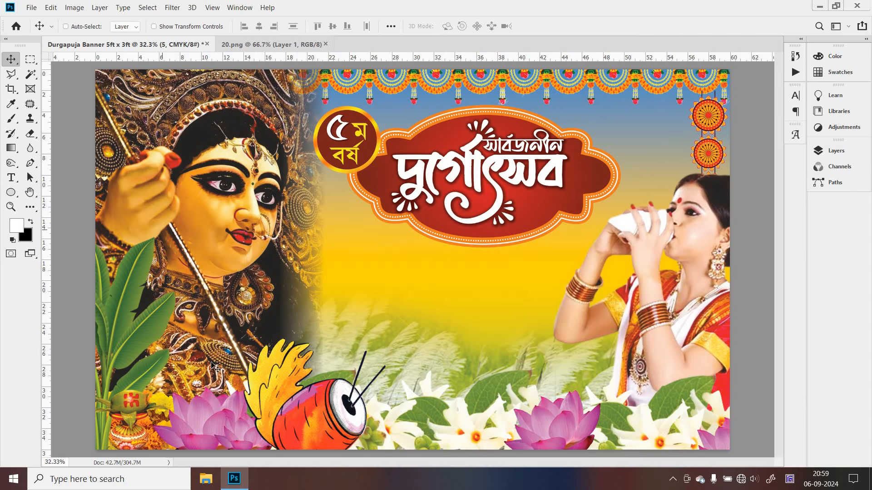
Add a white text layer reading পরিচালনায় on the yellow area below the badge
{"action": "left_click", "coordinate": [12, 178]}
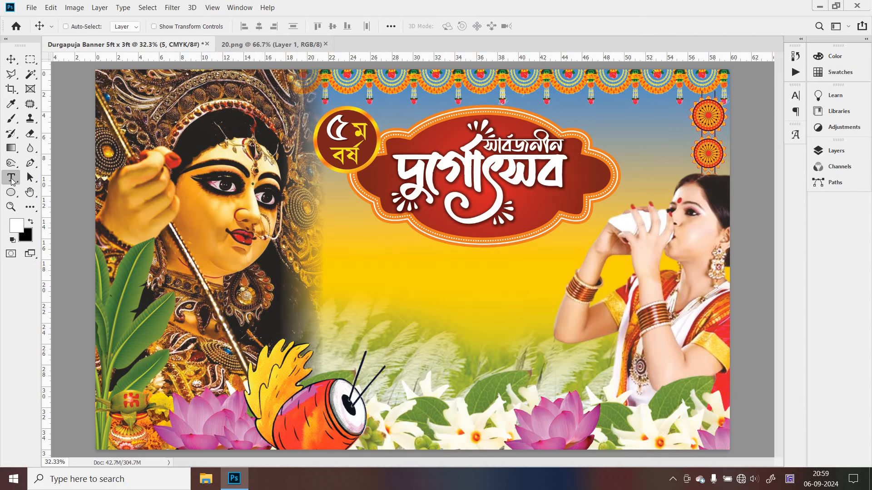
{"action": "left_click", "coordinate": [382, 265]}
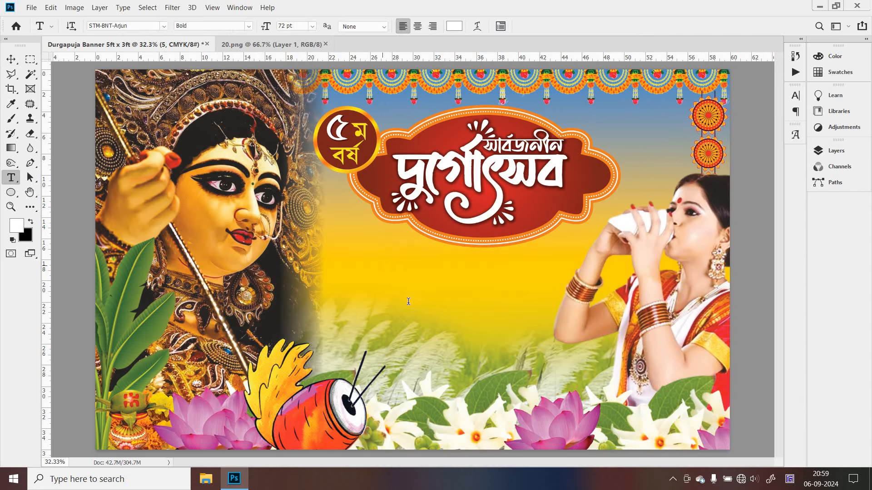
{"action": "type", "text": "শ্রী"}
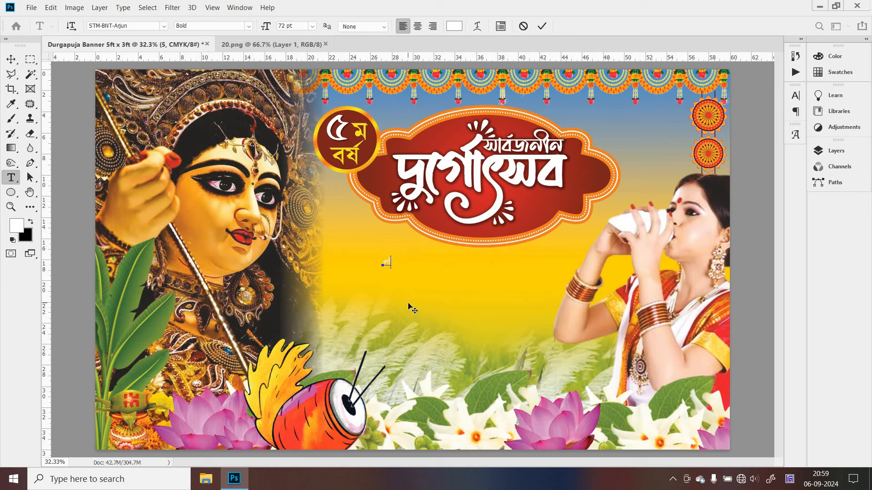
{"action": "type", "text": "রিচালনায়"}
{"action": "left_click", "coordinate": [11, 64]}
Position the পরিচালনায় text just beneath the badge and enlarge it to about 147 pt
{"action": "mouse_move", "coordinate": [470, 263]}
{"action": "left_mouse_down"}
{"action": "mouse_move", "coordinate": [463, 248]}
{"action": "mouse_move", "coordinate": [457, 270]}
{"action": "left_mouse_up"}
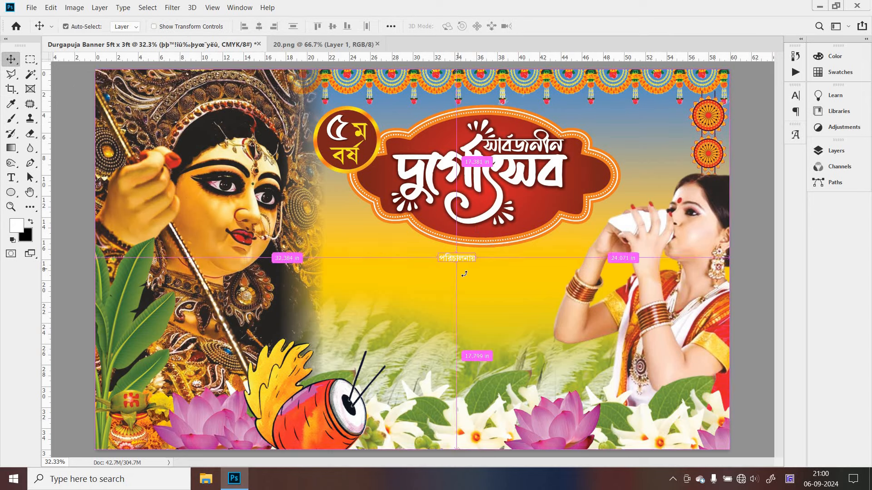
{"action": "key", "text": "ctrl+t"}
{"action": "left_click_drag", "start_coordinate": [507, 282], "coordinate": [426, 269]}
{"action": "key", "text": "Return"}
Recolour the পরিচালনায় text to dark blue (0000a6)
{"action": "key", "text": "t"}
{"action": "left_click", "coordinate": [454, 26]}
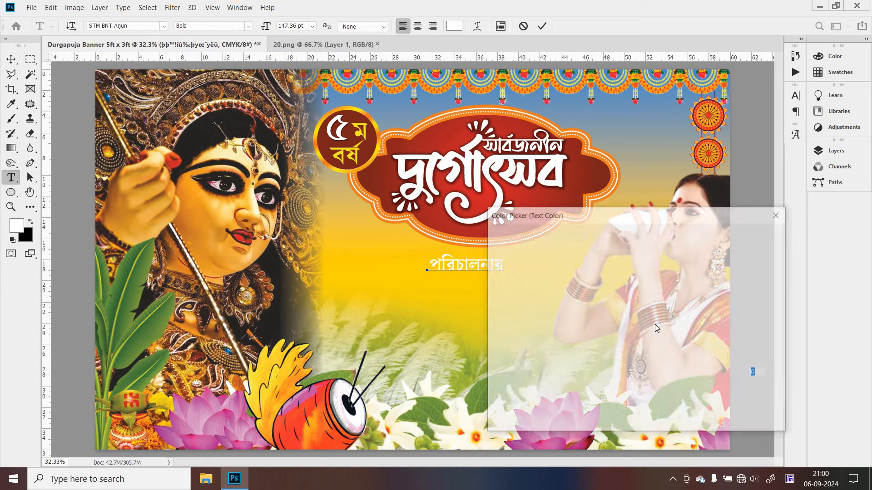
{"action": "left_click_drag", "start_coordinate": [634, 291], "coordinate": [648, 291]}
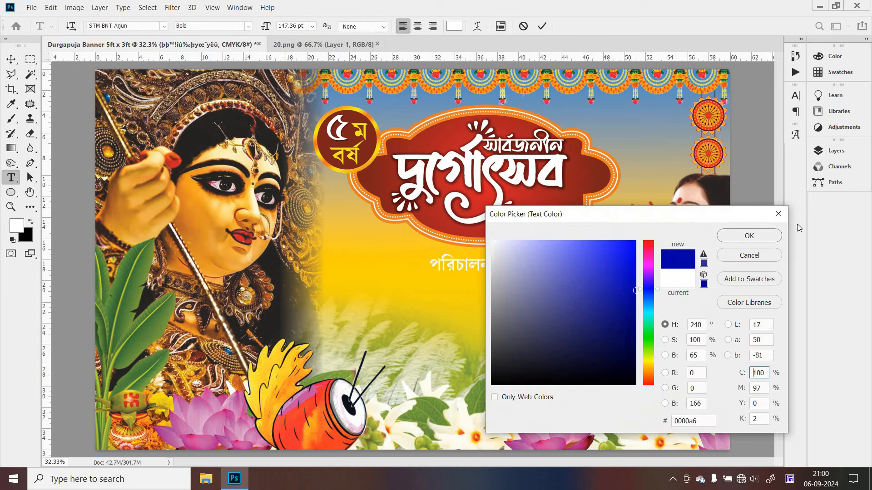
{"action": "left_click", "coordinate": [752, 236]}
{"action": "left_click", "coordinate": [491, 269]}
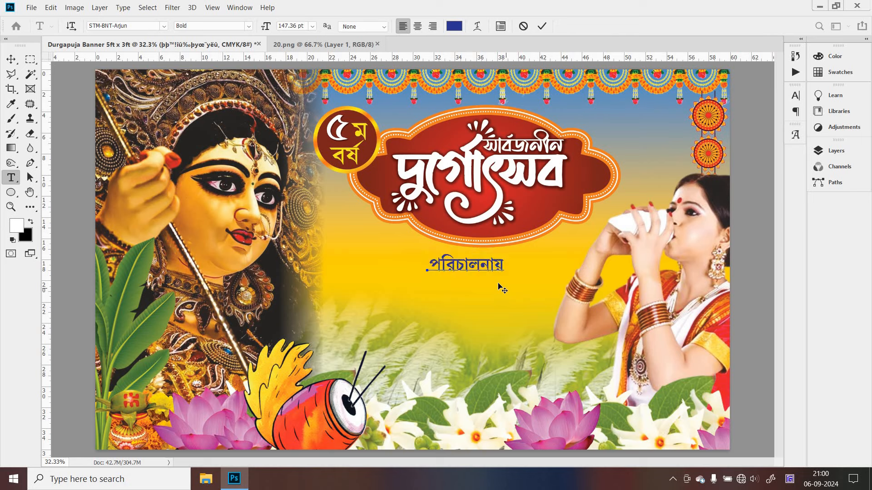
Move the পরিচালনায় text slightly higher beneath the badge and commit the text edit
{"action": "mouse_move", "coordinate": [503, 275]}
{"action": "left_mouse_down"}
{"action": "mouse_move", "coordinate": [511, 282]}
{"action": "mouse_move", "coordinate": [497, 264]}
{"action": "left_mouse_up"}
{"action": "key", "text": "Return"}
Draw a thin white rectangle about 458 px wide and 23 px high to the left of the পরিচালনায় text
{"action": "left_click", "coordinate": [11, 192]}
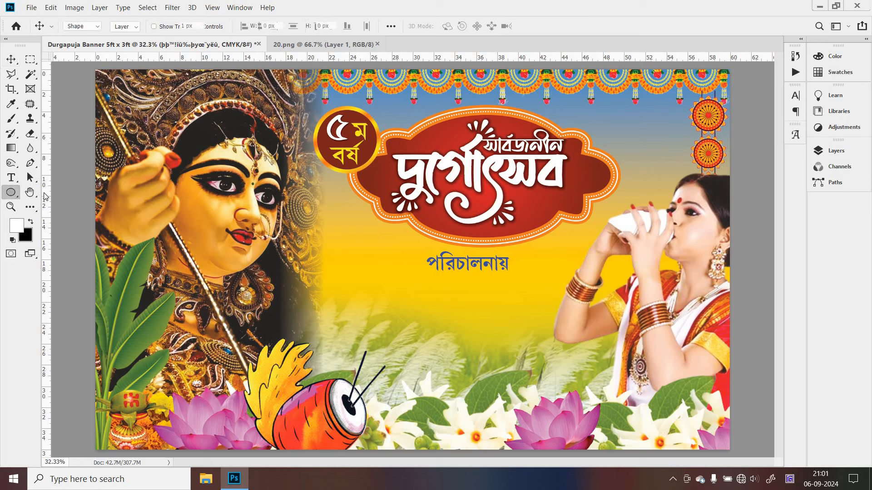
{"action": "right_click", "coordinate": [11, 192]}
{"action": "left_click", "coordinate": [45, 192]}
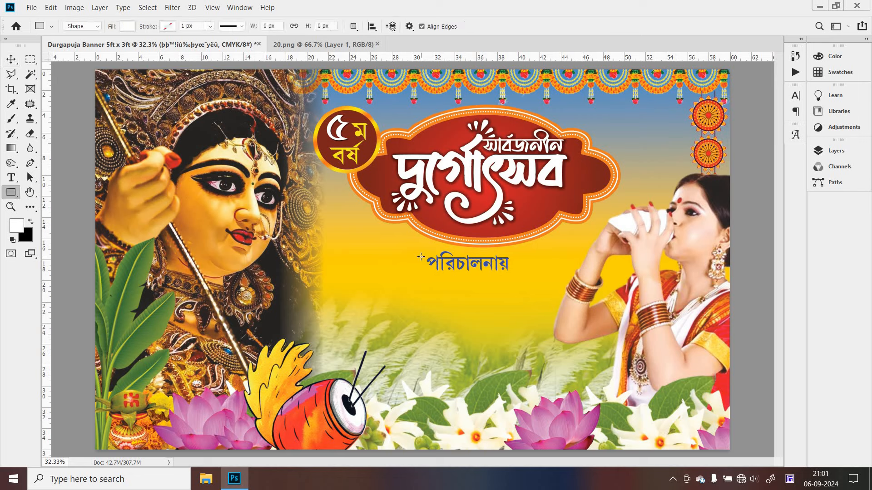
{"action": "left_click_drag", "start_coordinate": [422, 257], "coordinate": [354, 259]}
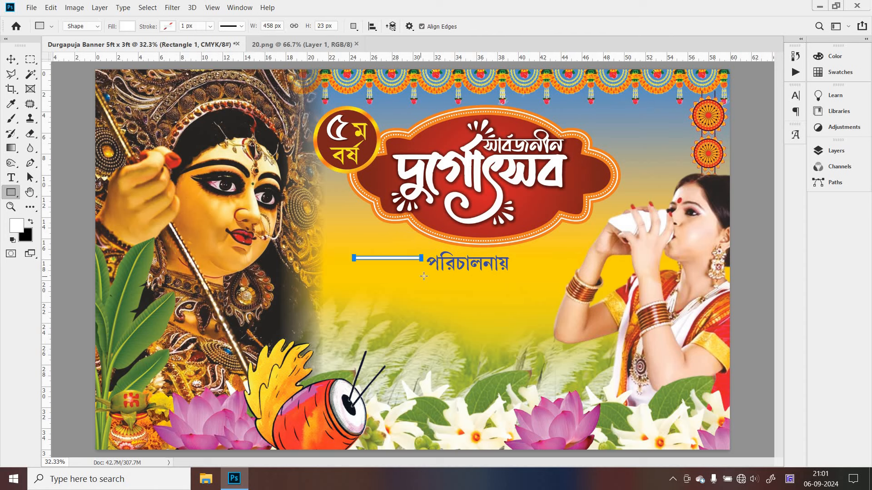
{"action": "key", "text": "Return"}
Add a Gradient Overlay to the thin rectangle and set its blue colour stop to 003fb0
{"action": "left_click", "coordinate": [831, 152]}
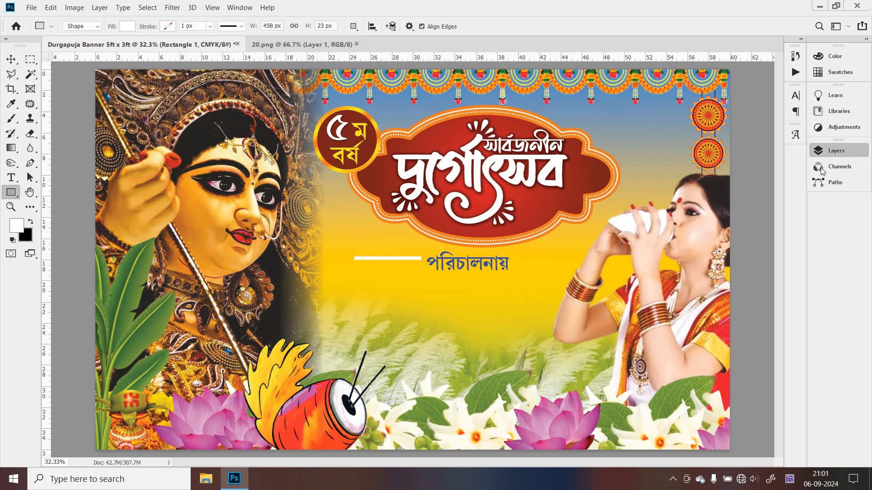
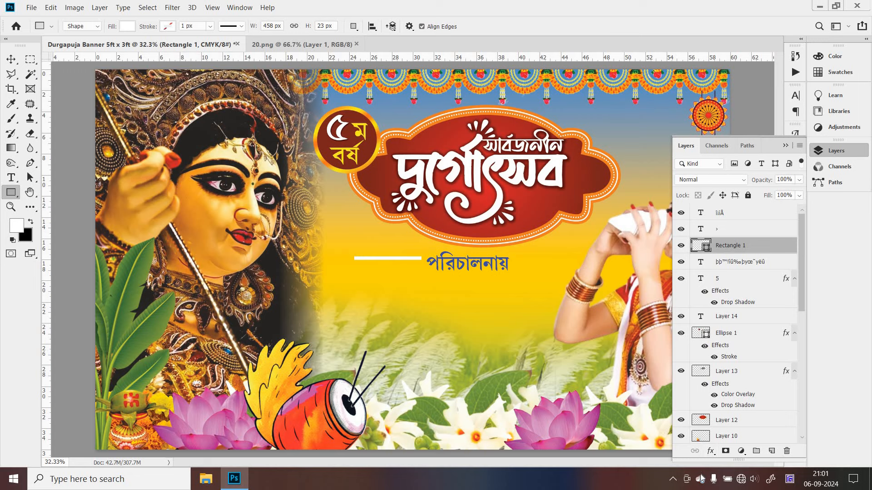
{"action": "left_click", "coordinate": [711, 451]}
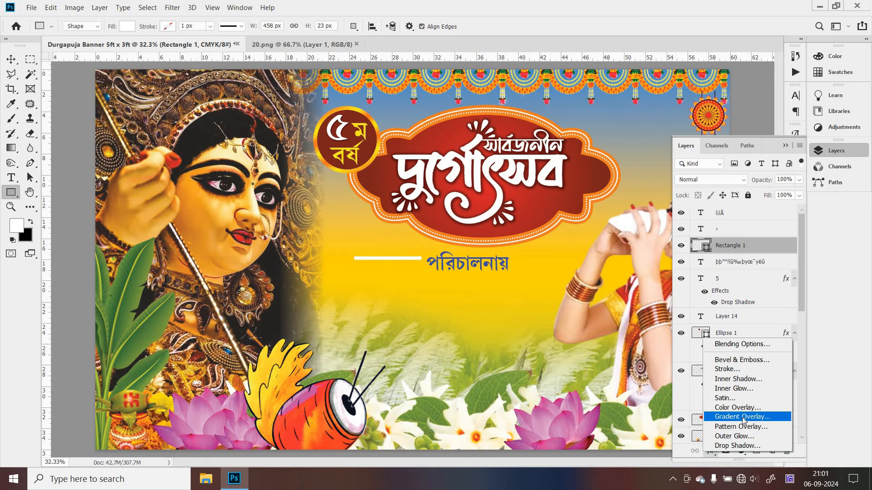
{"action": "left_click", "coordinate": [740, 420]}
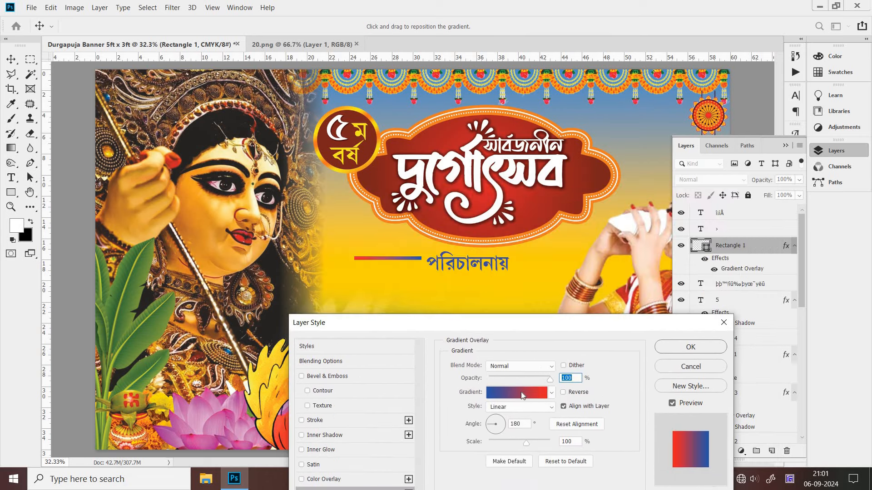
{"action": "left_click", "coordinate": [521, 392]}
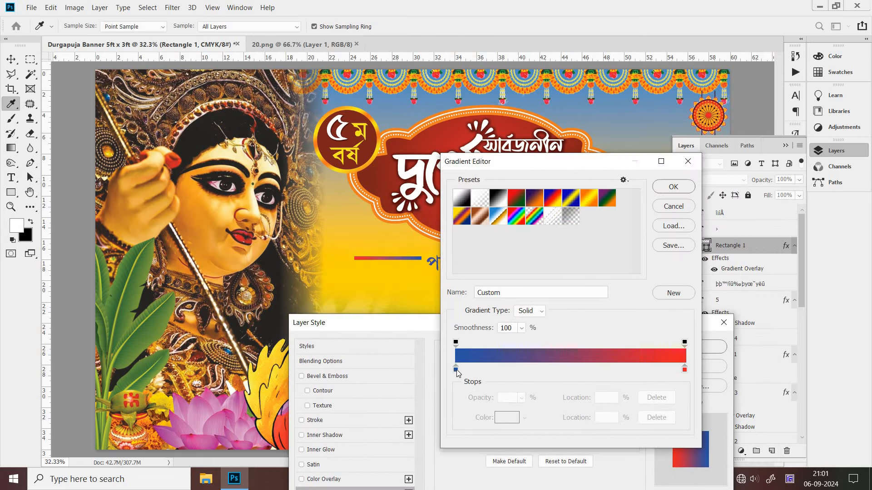
{"action": "double_click", "coordinate": [456, 369]}
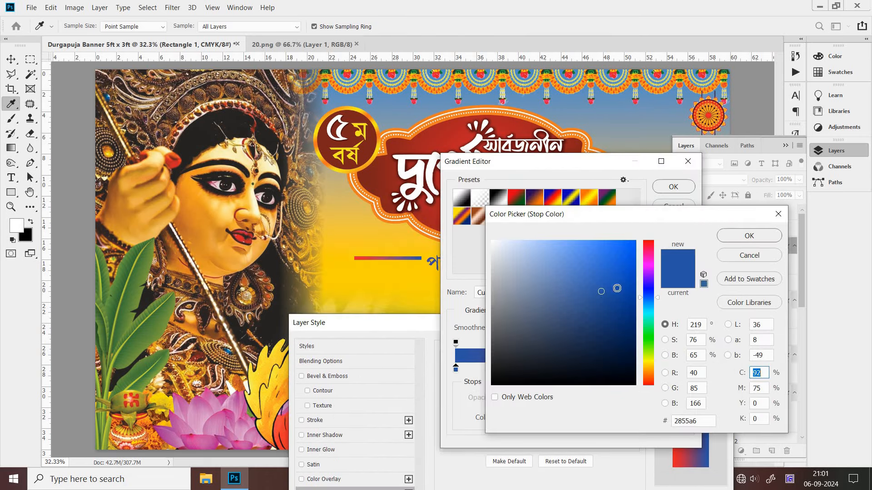
{"action": "type", "text": "100"}
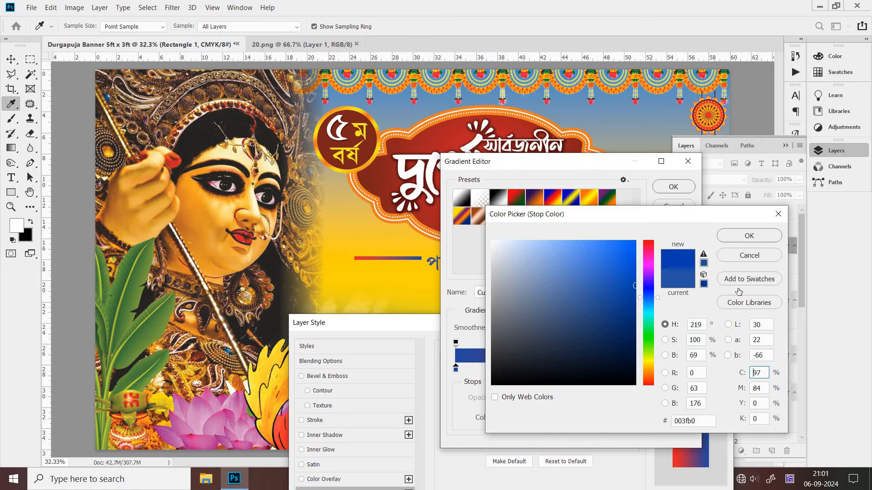
{"action": "key", "text": "Return"}
Set the gradient's red colour stop to the yellow fbcf17 sampled from the banner background and apply the overlay
{"action": "double_click", "coordinate": [684, 369]}
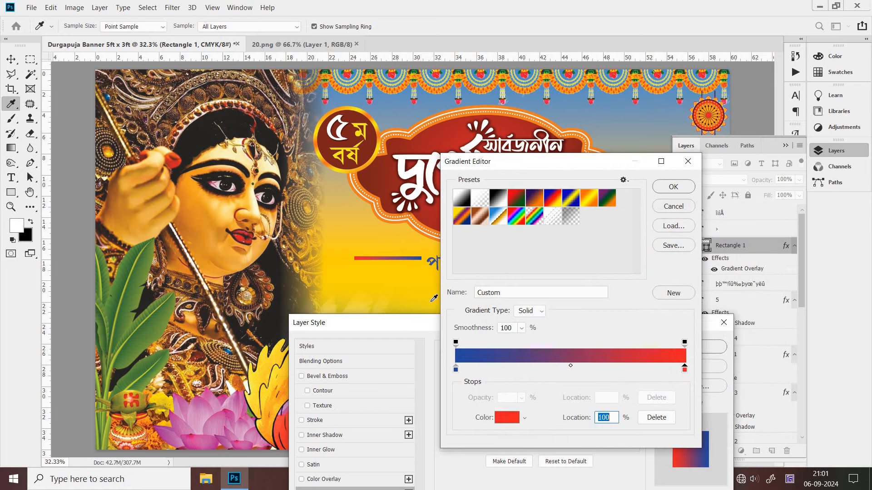
{"action": "left_click", "coordinate": [361, 252]}
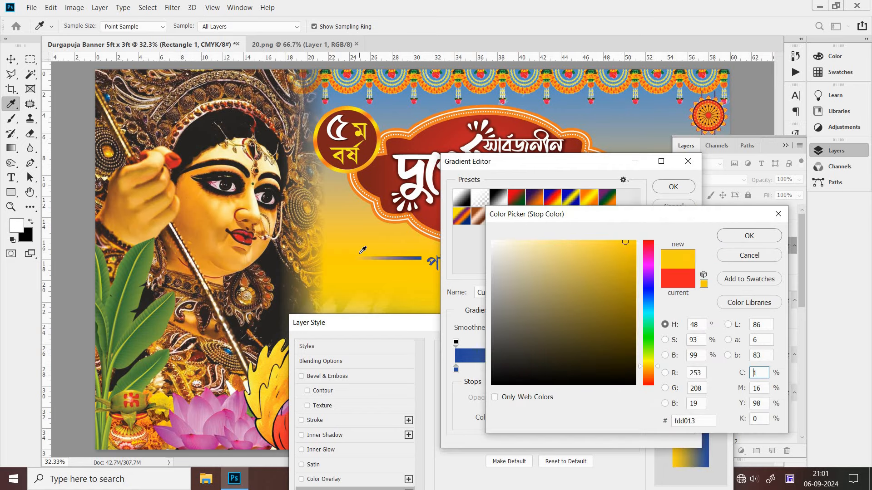
{"action": "left_click", "coordinate": [364, 251]}
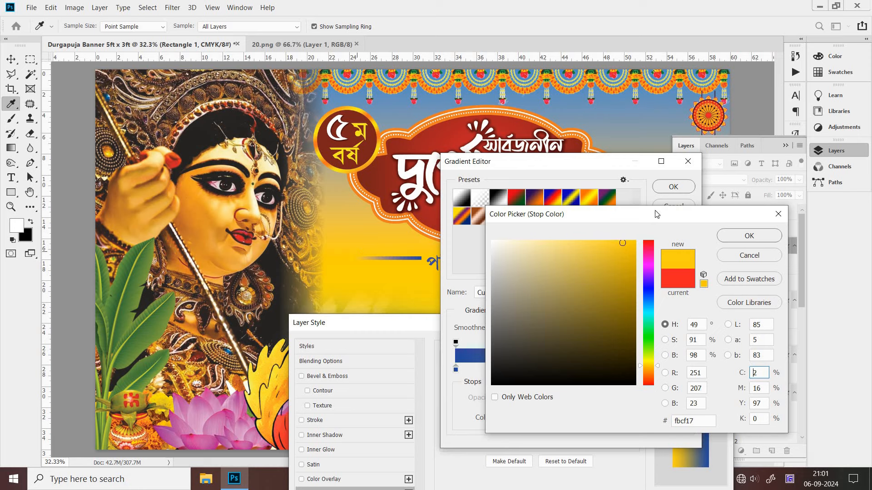
{"action": "left_click", "coordinate": [739, 235]}
{"action": "left_click", "coordinate": [673, 186]}
{"action": "left_click", "coordinate": [688, 348]}
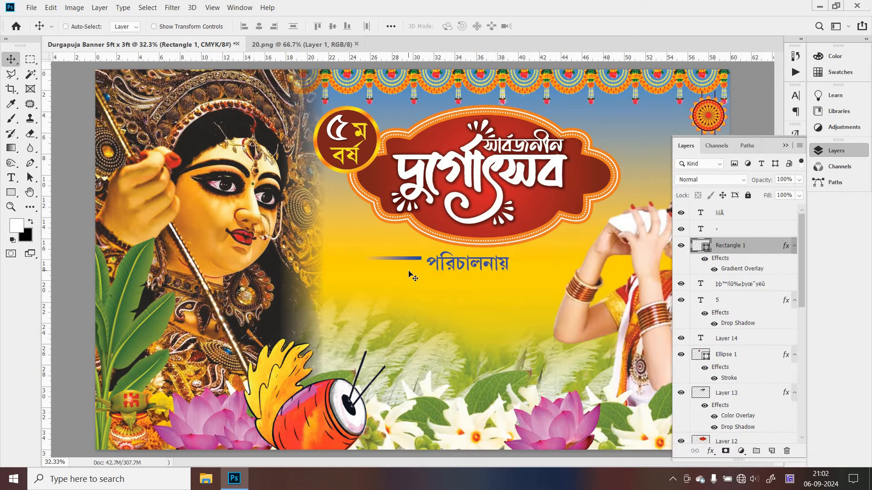
Make the gradient bar thinner by pulling its lower edge up with Free Transform
{"action": "key", "text": "ctrl"}
{"action": "scroll", "coordinate": [410, 274], "scroll_direction": "up", "scroll_amount": 4}
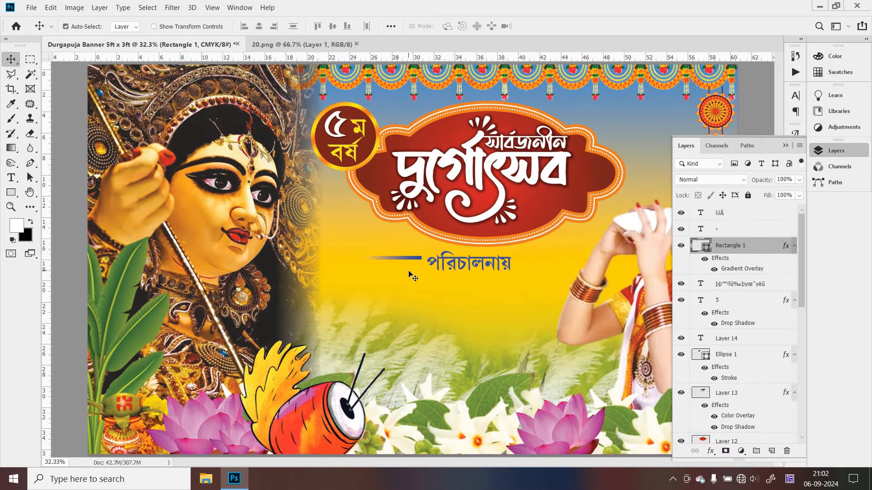
{"action": "scroll", "coordinate": [411, 275], "scroll_direction": "up", "scroll_amount": 1}
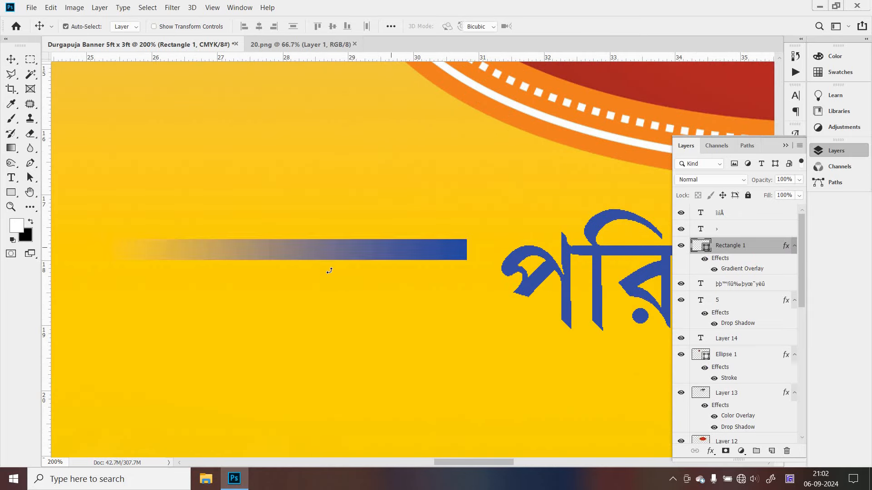
{"action": "key", "text": "ctrl+t"}
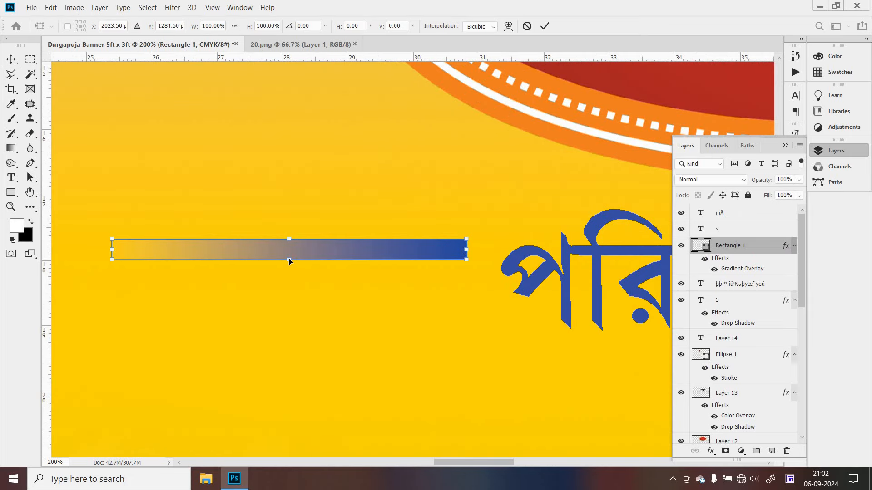
{"action": "left_click_drag", "start_coordinate": [290, 256], "coordinate": [290, 251]}
{"action": "key", "text": "Return"}
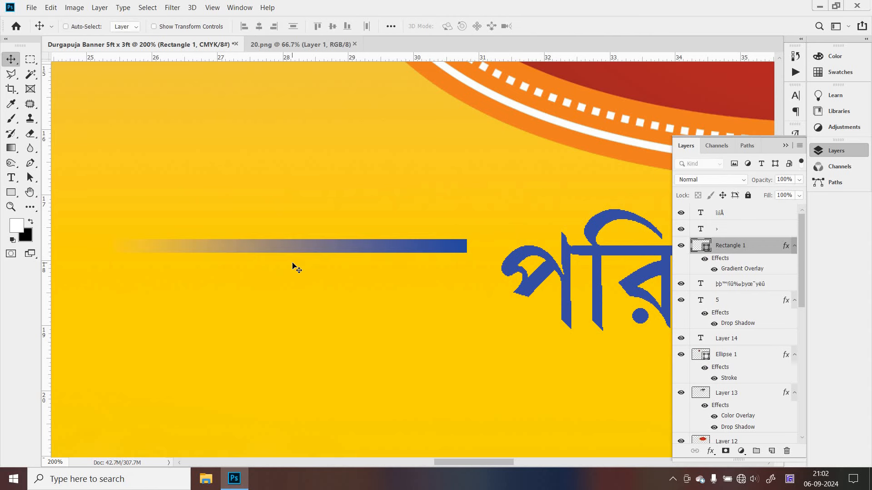
Duplicate the gradient bar and move the copy straight down, leaving a narrow gap beneath the first bar
{"action": "key", "text": "ctrl"}
{"action": "key", "text": "ctrl+j"}
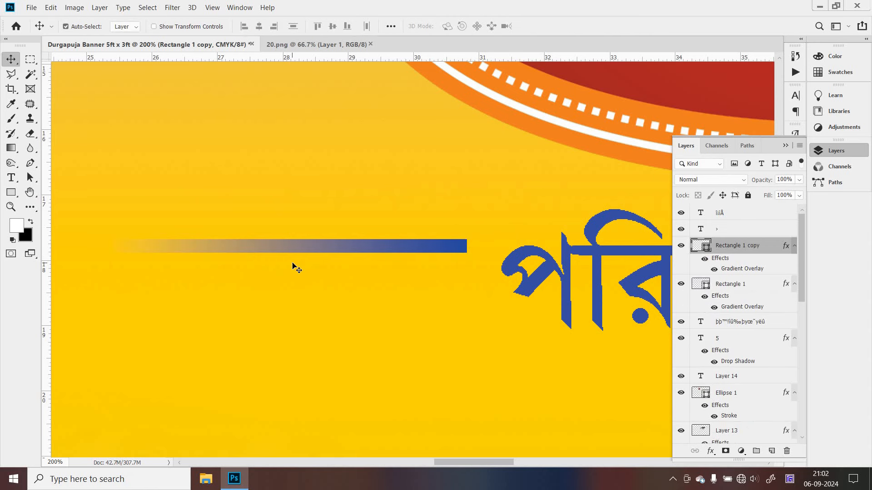
{"action": "key", "text": "Down"}
{"action": "key", "text": "Down"}
{"action": "key", "text": "Down"}
{"action": "key", "text": "Down"}
{"action": "key", "text": "Down"}
{"action": "key", "text": "Down"}
{"action": "key", "text": "Down"}
{"action": "key", "text": "Down"}
{"action": "key", "text": "Down"}
{"action": "key", "text": "Down"}
{"action": "key", "text": "Down"}
{"action": "key", "text": "Down"}
{"action": "key", "text": "Down"}
{"action": "key", "text": "Down"}
{"action": "key", "text": "Down"}
{"action": "key", "text": "Down"}
{"action": "key", "text": "Down"}
{"action": "key", "text": "Down"}
{"action": "key", "text": "Down"}
{"action": "key", "text": "Down"}
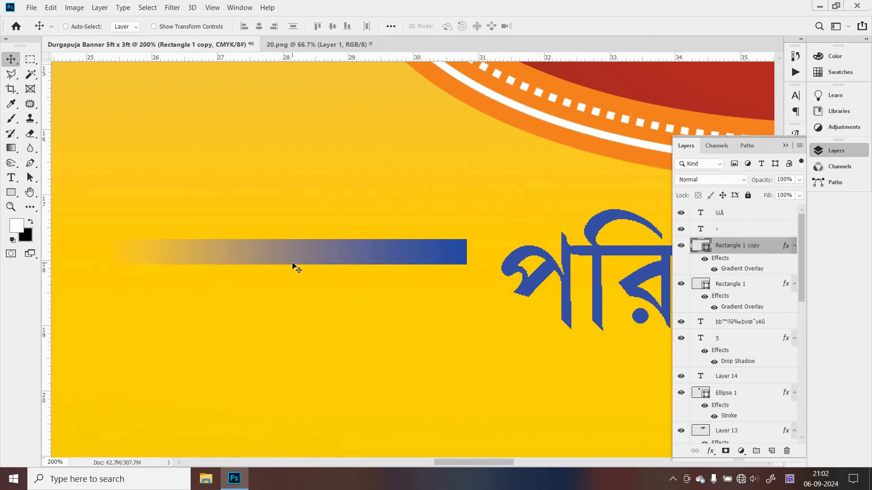
{"action": "key", "text": "Down"}
{"action": "key", "text": "Down"}
{"action": "key", "text": "Down"}
{"action": "key", "text": "Down"}
{"action": "key", "text": "Down"}
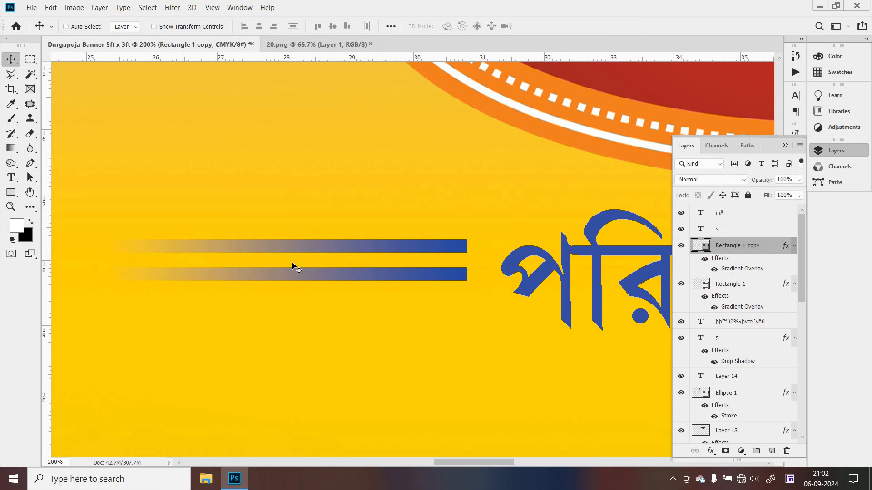
Duplicate the second bar and move the copy down with the same gap to make three parallel lines
{"action": "key", "text": "ctrl"}
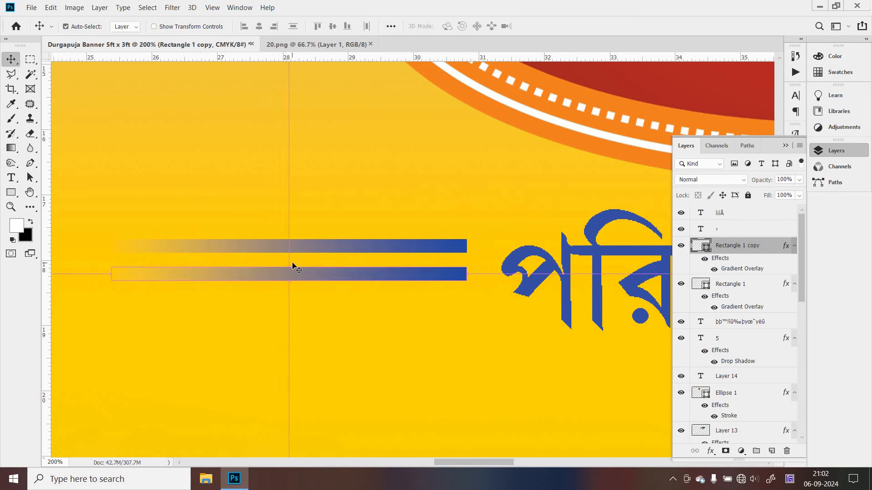
{"action": "key", "text": "ctrl+j"}
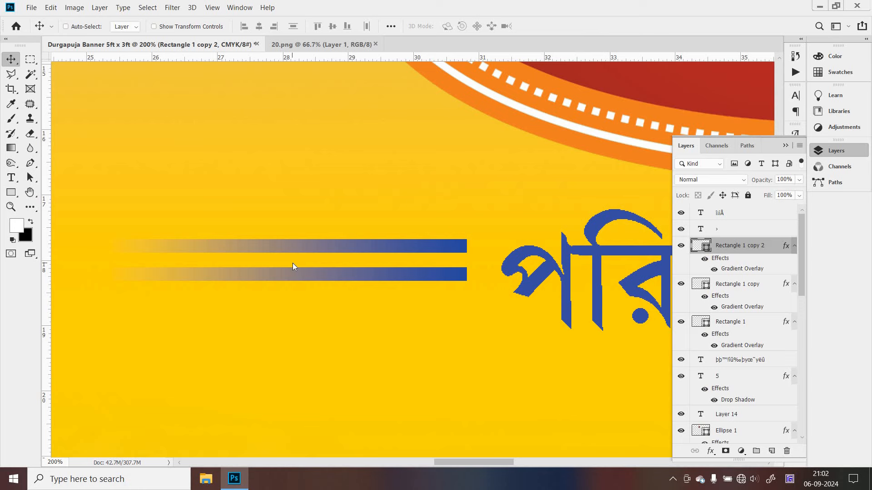
{"action": "key", "text": "Down"}
{"action": "key", "text": "Down"}
{"action": "key", "text": "Down"}
{"action": "key", "text": "Down"}
{"action": "key", "text": "Down"}
{"action": "key", "text": "Down"}
{"action": "key", "text": "Down"}
{"action": "key", "text": "Down"}
{"action": "key", "text": "Down"}
{"action": "key", "text": "Down"}
{"action": "key", "text": "Down"}
{"action": "key", "text": "Down"}
{"action": "key", "text": "Down"}
{"action": "key", "text": "Down"}
{"action": "key", "text": "Down"}
{"action": "key", "text": "Down"}
{"action": "key", "text": "Down"}
{"action": "key", "text": "Down"}
{"action": "key", "text": "Down"}
{"action": "key", "text": "Down"}
{"action": "key", "text": "Down"}
{"action": "key", "text": "Down"}
{"action": "key", "text": "Down"}
{"action": "key", "text": "Down"}
{"action": "key", "text": "Down"}
{"action": "key", "text": "Down"}
{"action": "key", "text": "Down"}
{"action": "key", "text": "Down"}
{"action": "key", "text": "Down"}
{"action": "key", "text": "Down"}
{"action": "key", "text": "Down"}
{"action": "key", "text": "Down"}
{"action": "key", "text": "Down"}
{"action": "key", "text": "Down"}
{"action": "key", "text": "Down"}
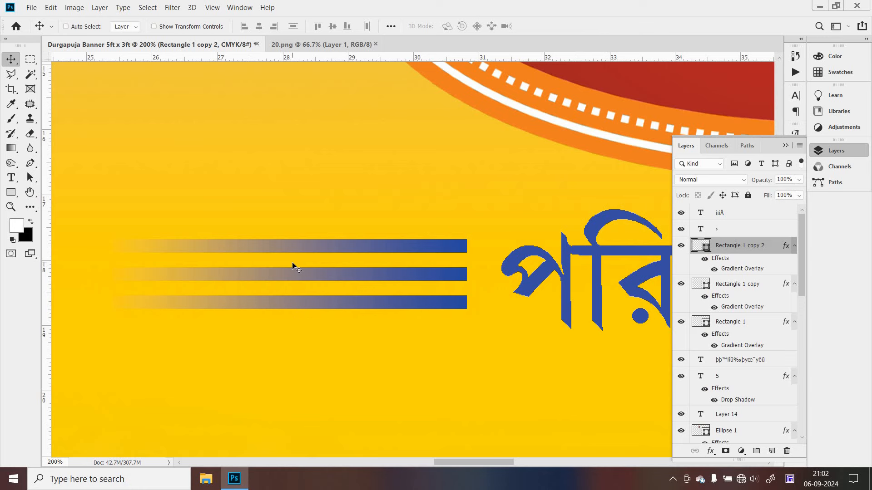
Select the three gradient bar layers and merge them into one layer
{"action": "key", "text": "ctrl+0"}
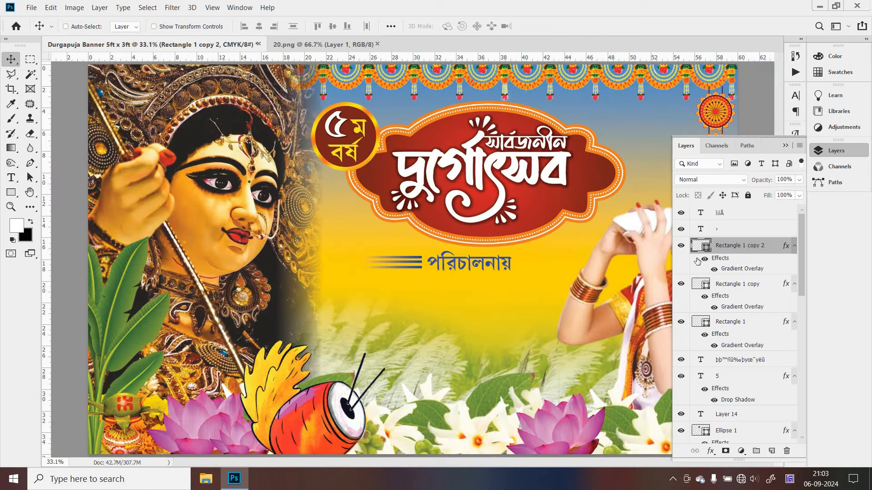
{"action": "left_click", "coordinate": [705, 320], "text": "shift"}
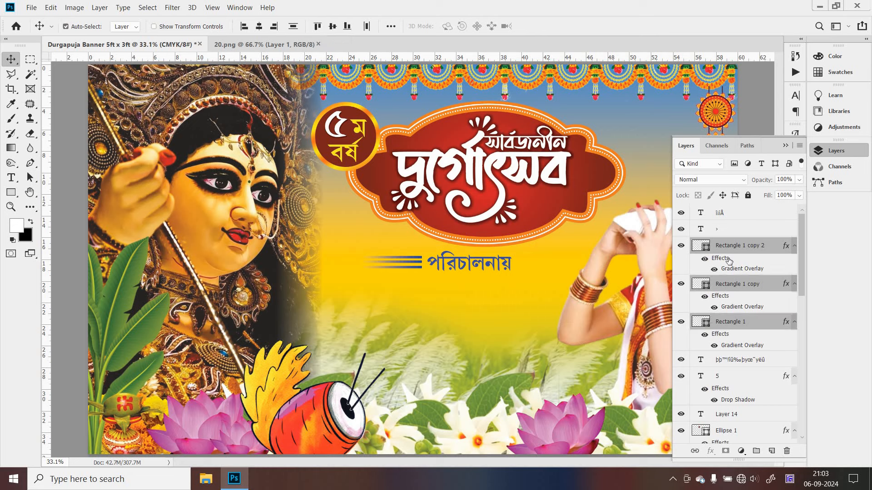
{"action": "key", "text": "ctrl+e"}
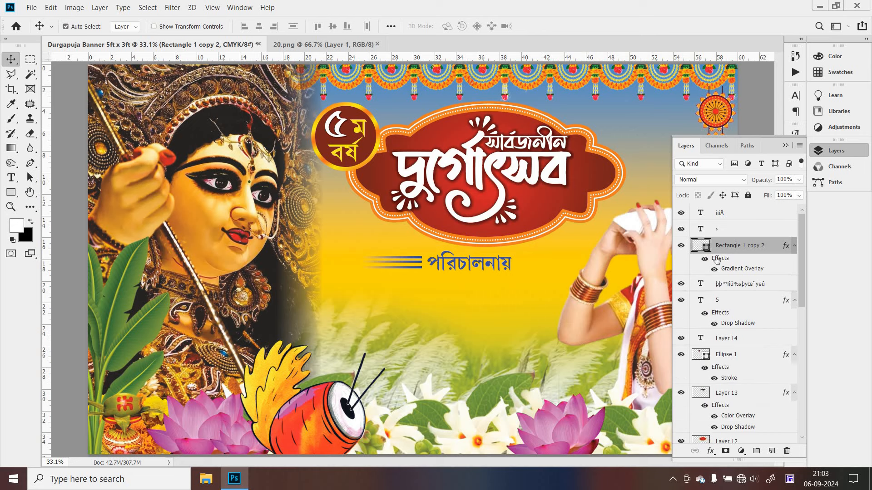
{"action": "left_click", "coordinate": [785, 145]}
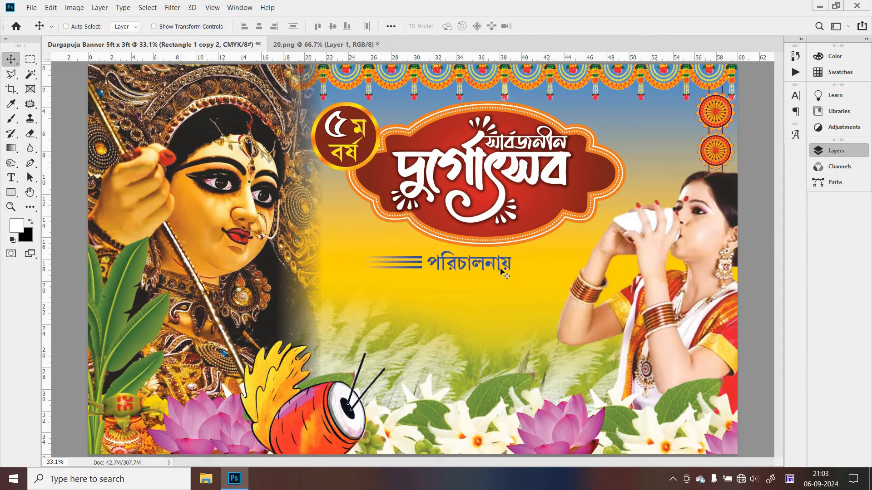
Move the merged lines closer to the পরিচালনায় text and place a duplicate on the text's right side
{"action": "left_click_drag", "start_coordinate": [394, 266], "coordinate": [396, 262]}
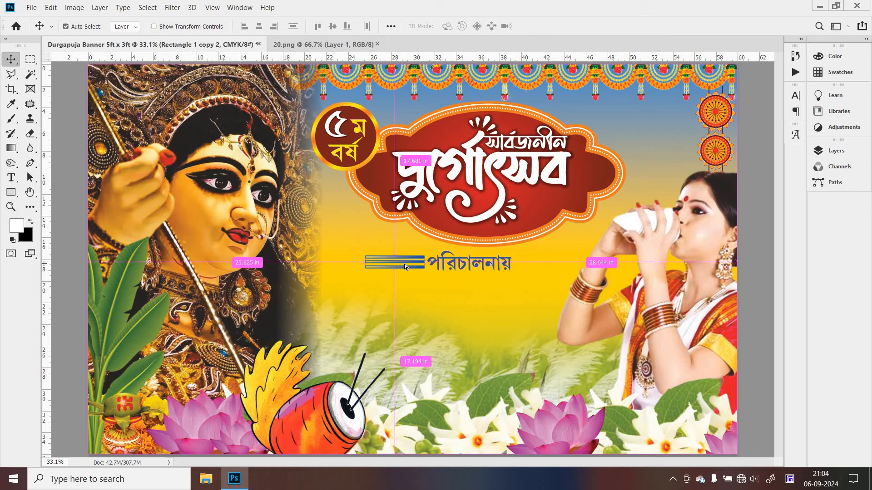
{"action": "key", "text": "ctrl+j"}
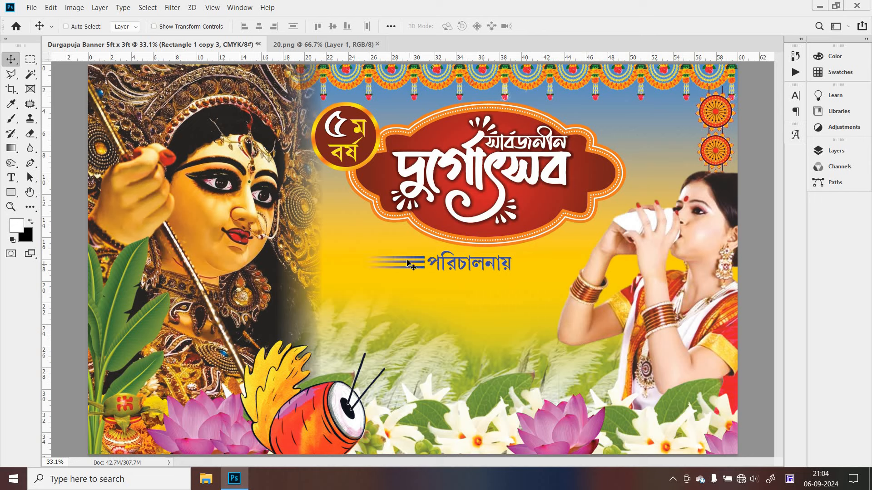
{"action": "left_click_drag", "start_coordinate": [406, 261], "coordinate": [557, 263]}
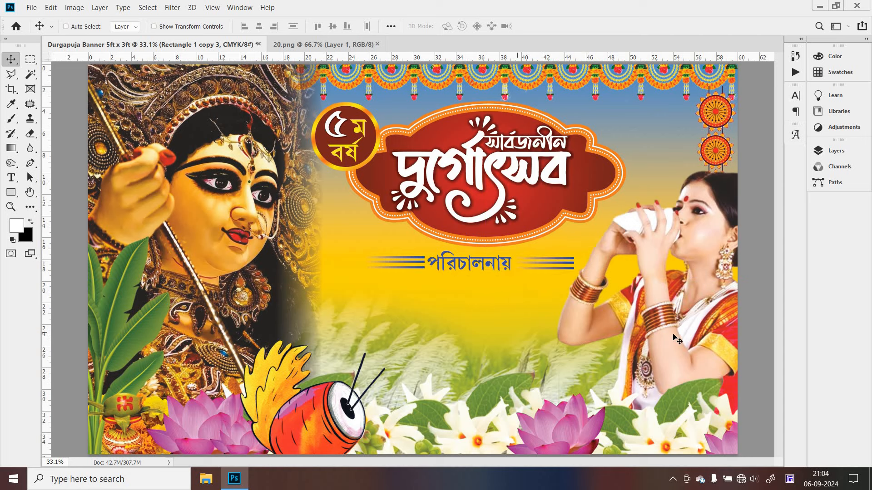
Swap the blue and yellow stops in the right-hand lines' Gradient Overlay, putting yellow at 0% and blue at 100%
{"action": "left_click", "coordinate": [833, 151]}
{"action": "left_click", "coordinate": [712, 454]}
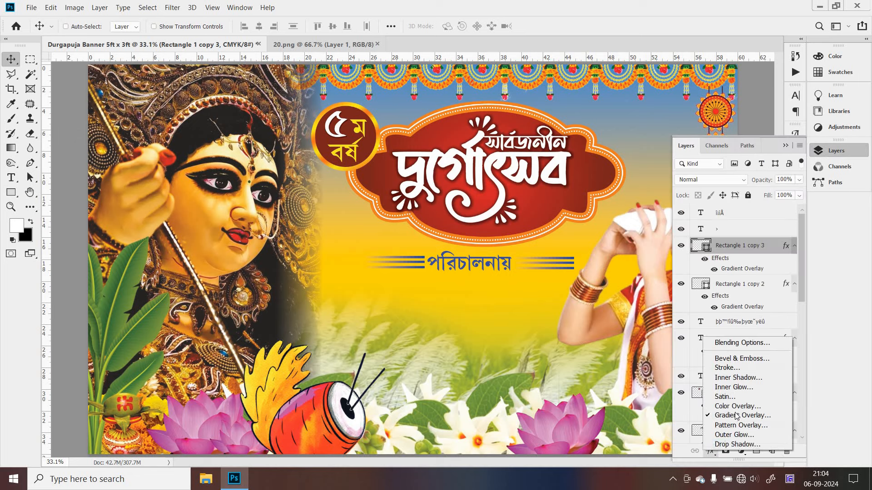
{"action": "left_click", "coordinate": [734, 414]}
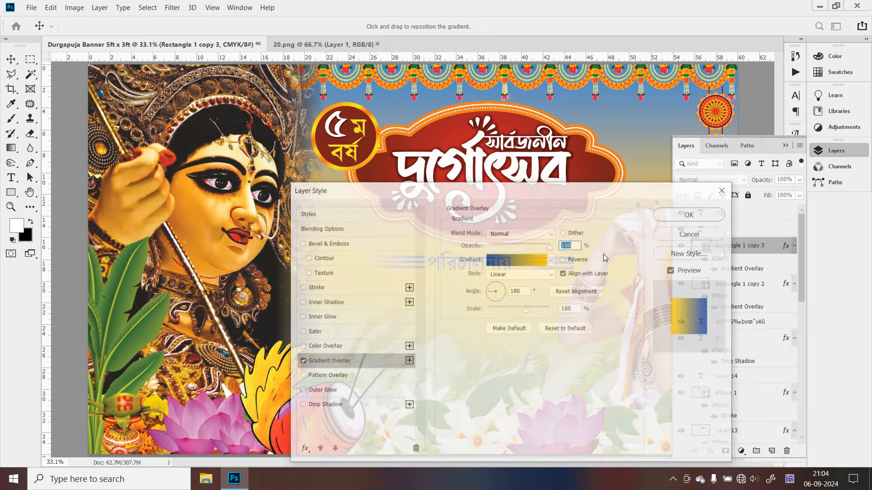
{"action": "left_click_drag", "start_coordinate": [567, 196], "coordinate": [237, 217]}
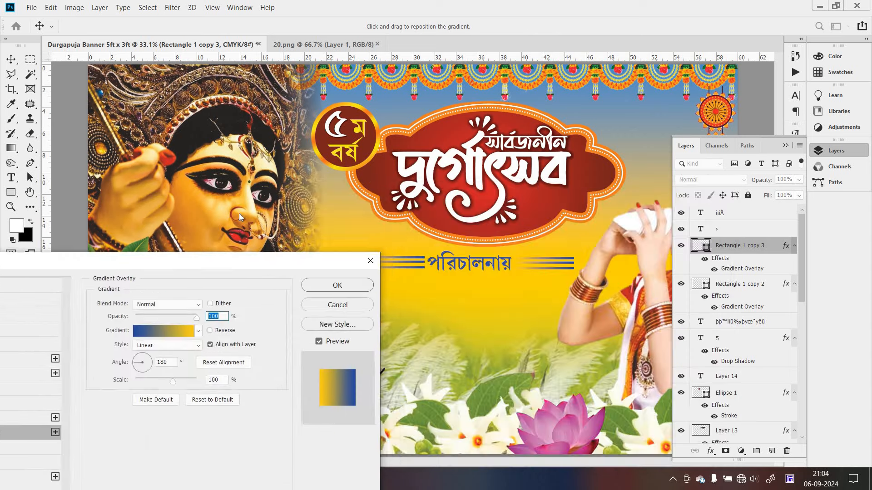
{"action": "left_click", "coordinate": [184, 282]}
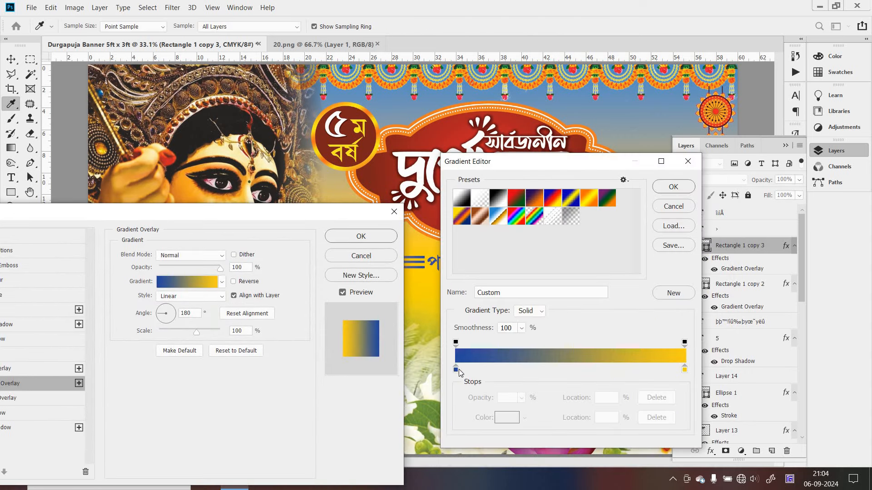
{"action": "left_click_drag", "start_coordinate": [456, 369], "coordinate": [588, 371]}
{"action": "left_click_drag", "start_coordinate": [684, 370], "coordinate": [667, 370]}
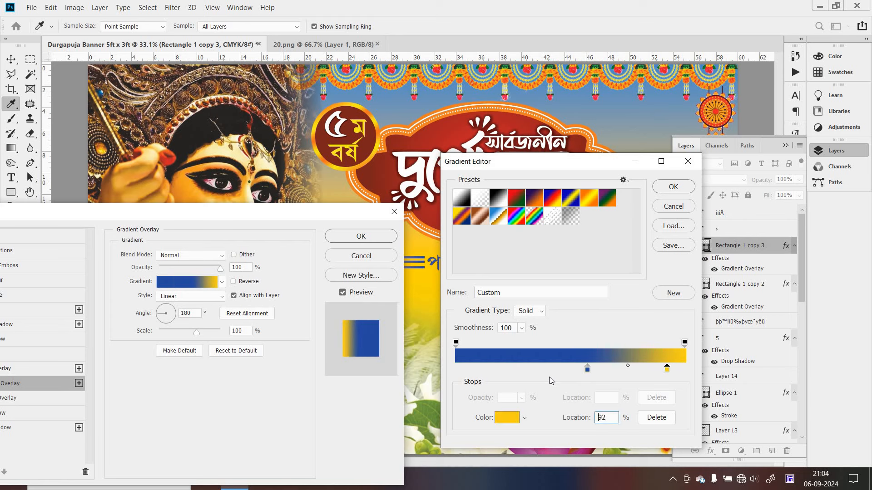
{"action": "left_click_drag", "start_coordinate": [548, 377], "coordinate": [456, 369]}
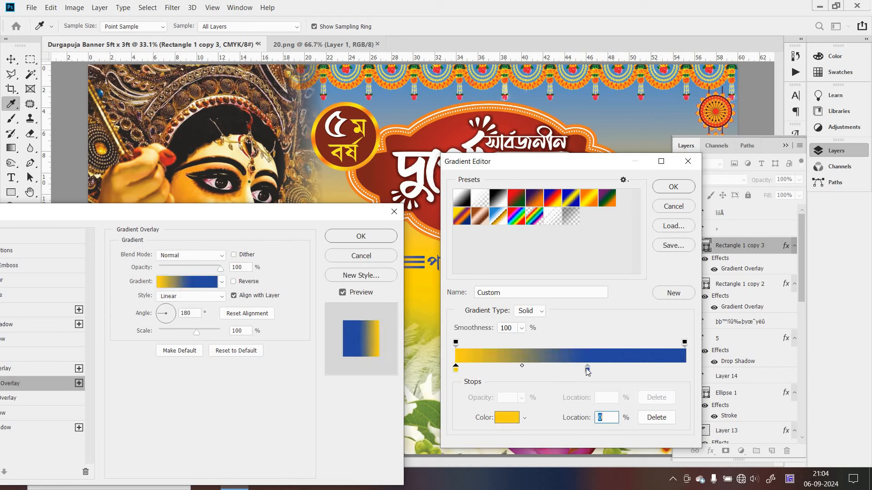
{"action": "left_click_drag", "start_coordinate": [597, 371], "coordinate": [693, 375]}
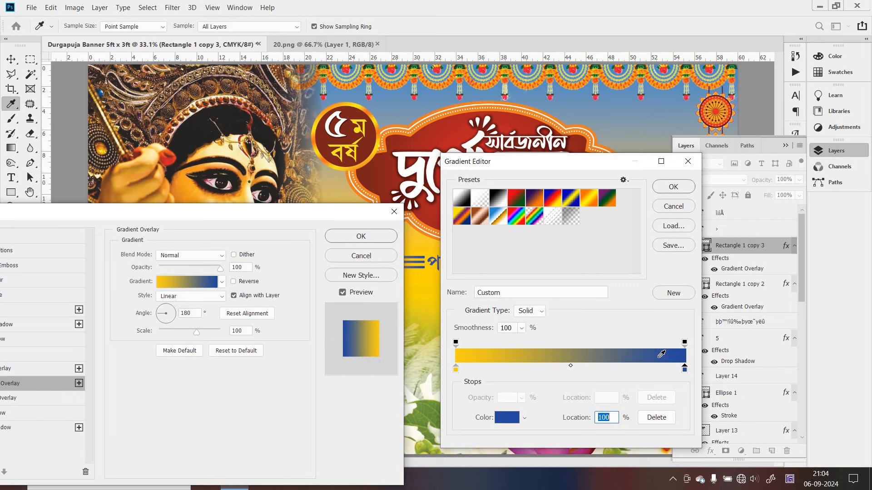
{"action": "key", "text": "Return"}
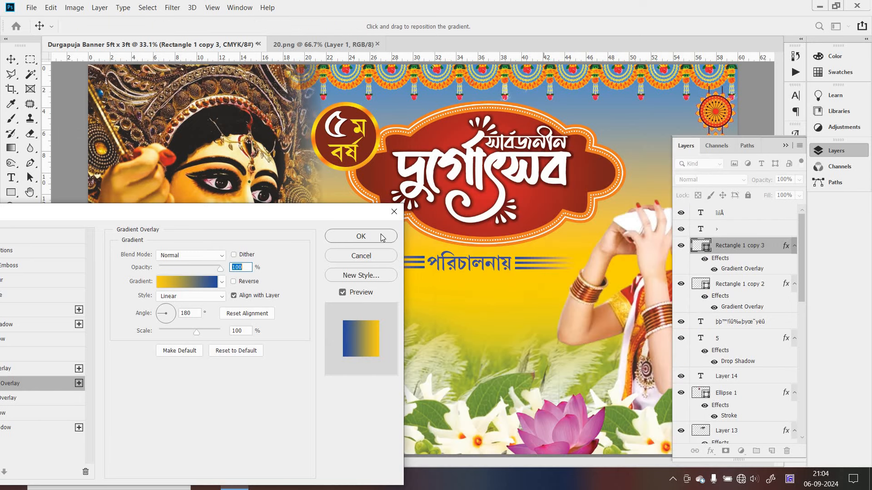
{"action": "key", "text": "Return"}
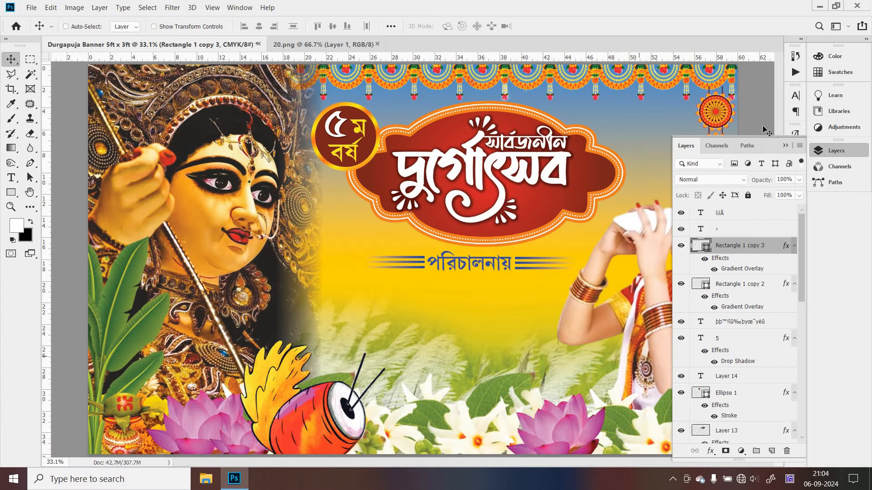
{"action": "left_click", "coordinate": [786, 146]}
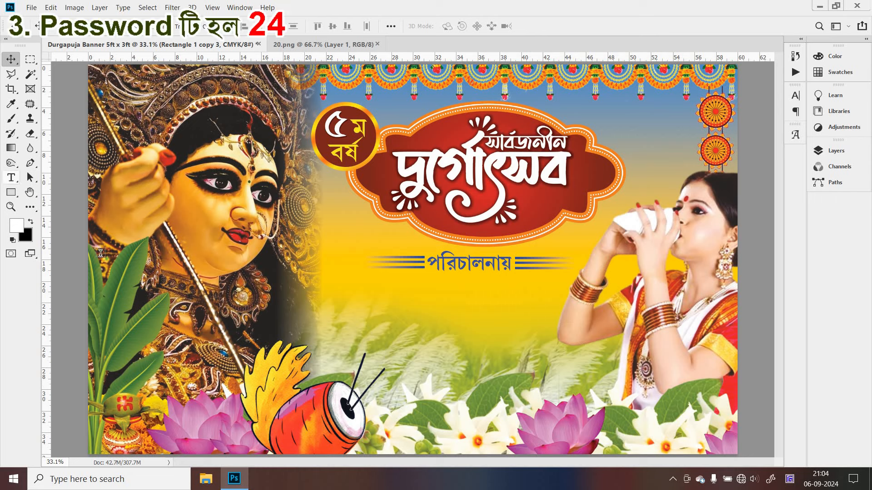
Add a new text layer reading স্বাধীন সংঘ ক্লাব in the empty area below the পরিচালনায় line
{"action": "left_click", "coordinate": [11, 178]}
{"action": "left_click", "coordinate": [347, 296]}
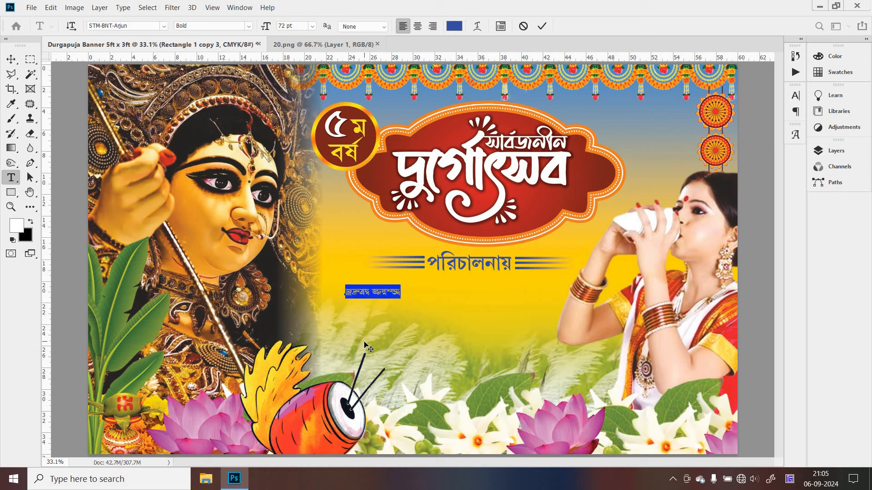
{"action": "type", "text": "স"}
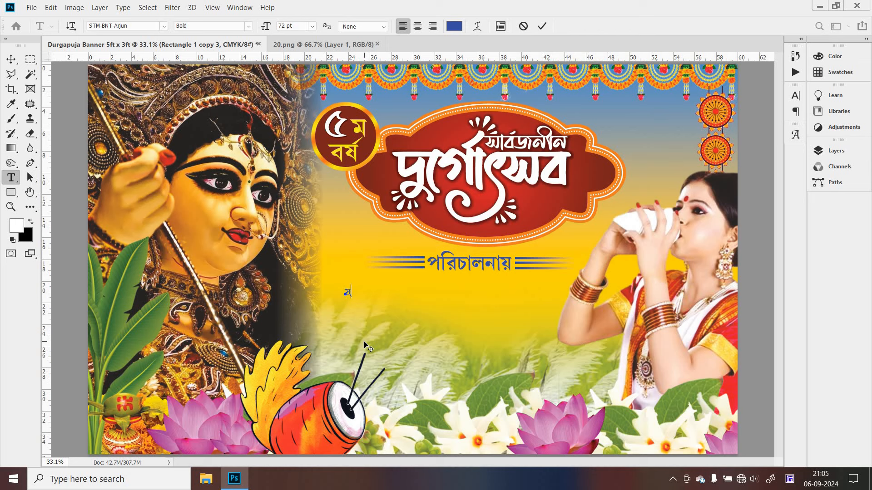
{"action": "type", "text": "্বাধীন সংঘ ক্লাব"}
Centre the স্বাধীন সংঘ ক্লাব text beneath the পরিচালনায় line and change its font to STM-BNT-Punam
{"action": "left_click_drag", "start_coordinate": [401, 294], "coordinate": [464, 296]}
{"action": "key", "text": "ctrl+a"}
{"action": "left_click", "coordinate": [167, 27]}
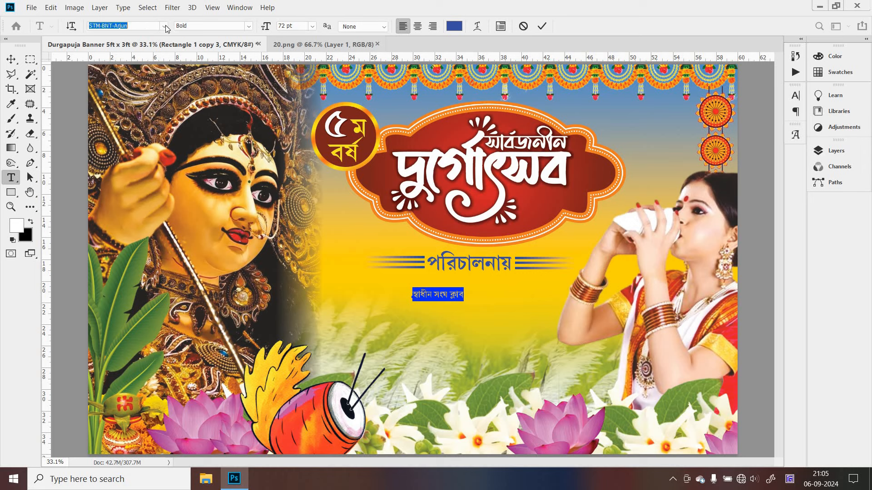
{"action": "left_click", "coordinate": [149, 83]}
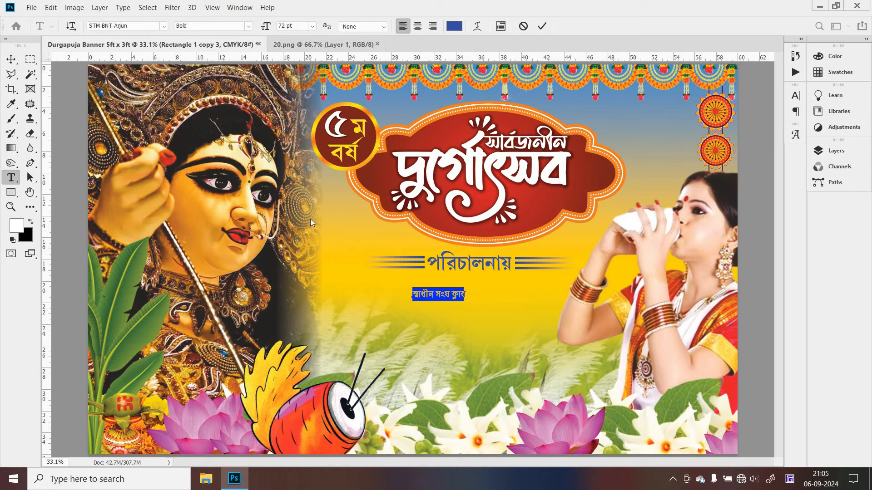
{"action": "left_click", "coordinate": [13, 62]}
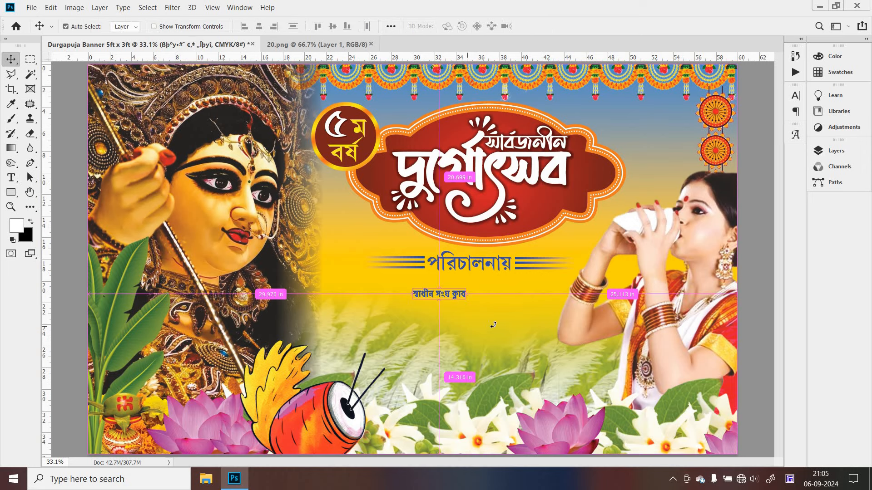
Scale the স্বাধীন সংঘ ক্লাব text to about 593% and place it directly under পরিচালনায়, reaching the woman's arm
{"action": "key", "text": "ctrl+t"}
{"action": "left_click_drag", "start_coordinate": [466, 301], "coordinate": [579, 329]}
{"action": "left_click_drag", "start_coordinate": [412, 330], "coordinate": [315, 341]}
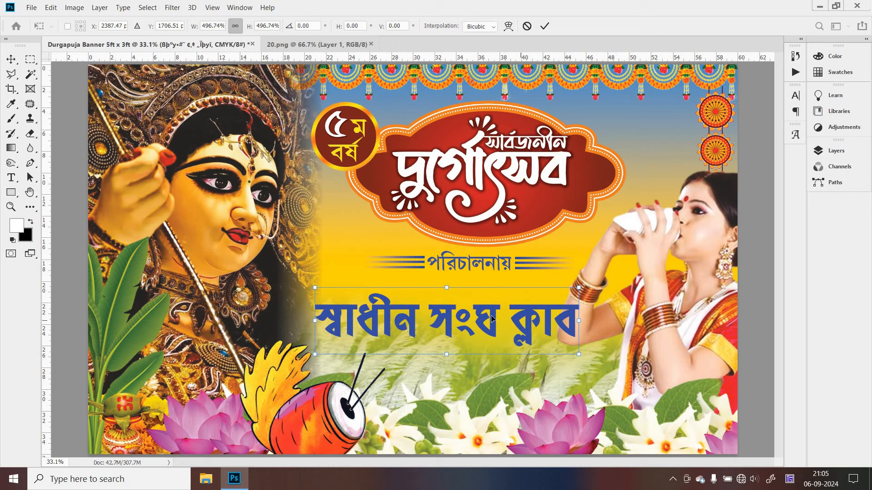
{"action": "left_click_drag", "start_coordinate": [494, 299], "coordinate": [471, 294]}
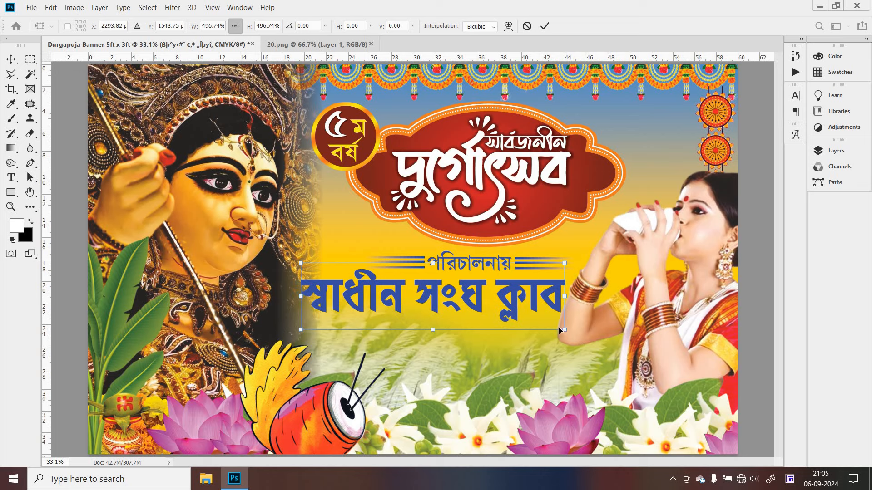
{"action": "left_click_drag", "start_coordinate": [573, 334], "coordinate": [610, 340]}
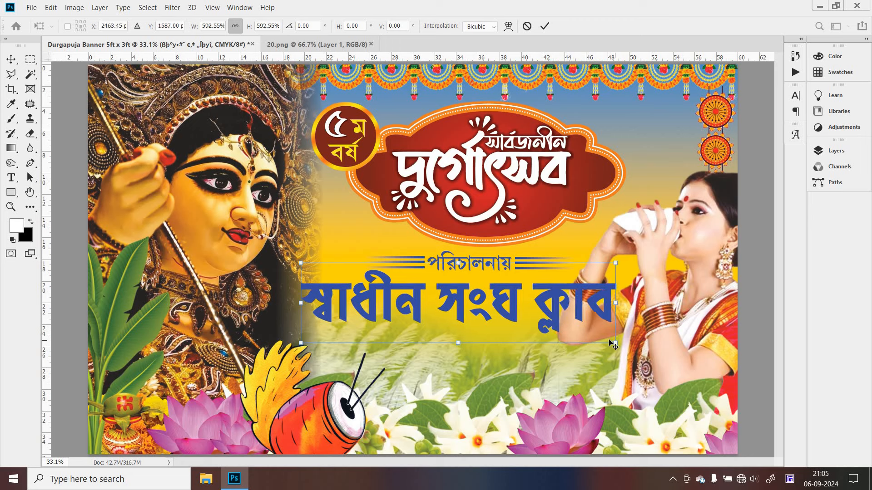
{"action": "key", "text": "Return"}
{"action": "left_click_drag", "start_coordinate": [558, 309], "coordinate": [558, 309]}
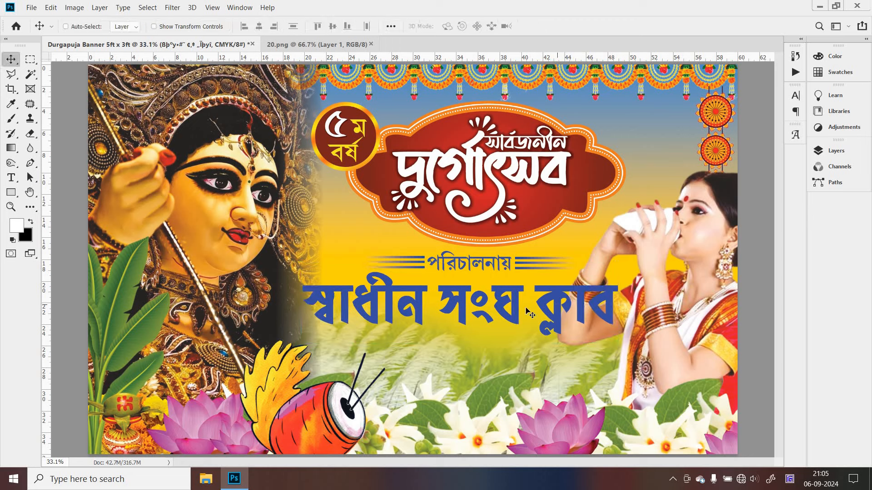
Recolour the whole স্বাধীন সংঘ ক্লাব text to a bright magenta-pink with hue 306°
{"action": "left_click", "coordinate": [10, 178]}
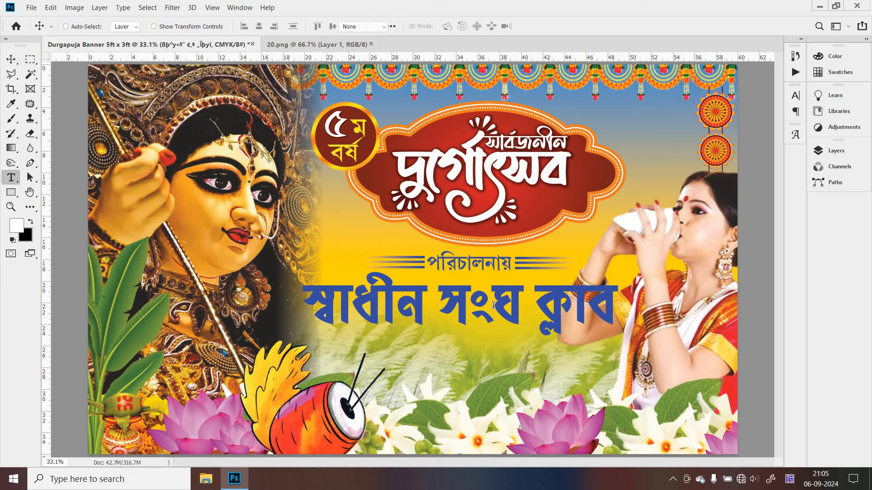
{"action": "left_click", "coordinate": [495, 311]}
{"action": "triple_click", "coordinate": [496, 311]}
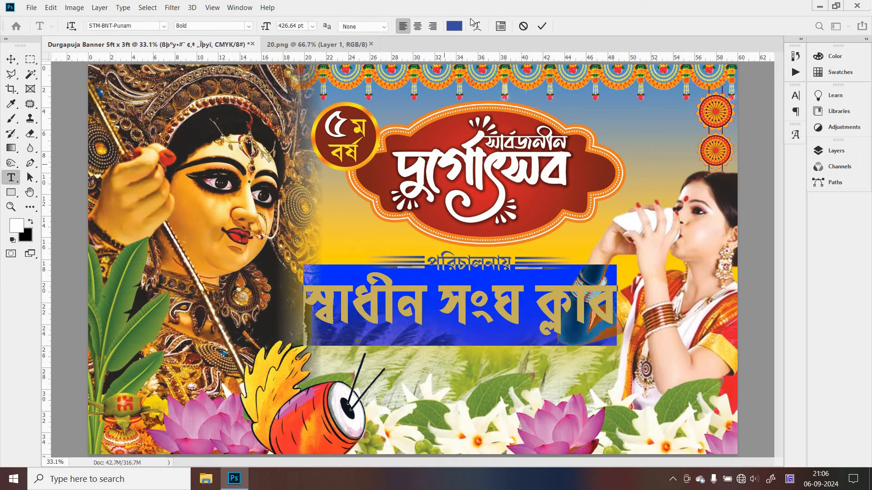
{"action": "left_click", "coordinate": [454, 27]}
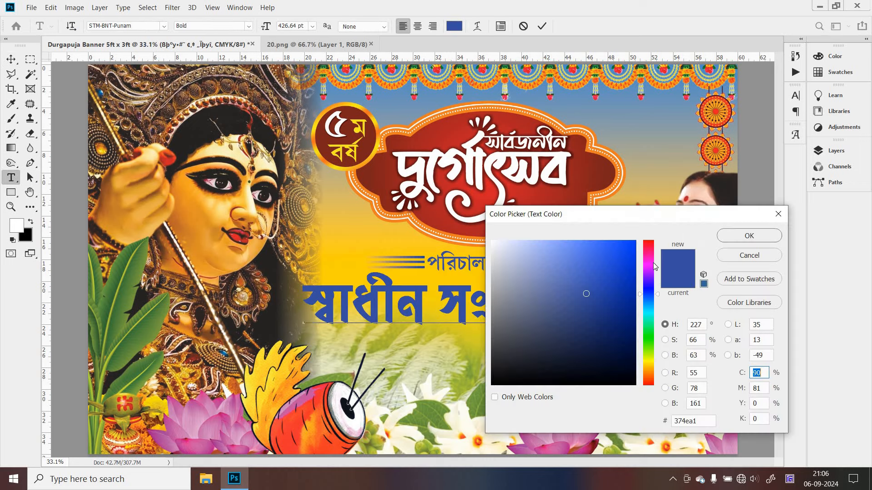
{"action": "left_click", "coordinate": [650, 263]}
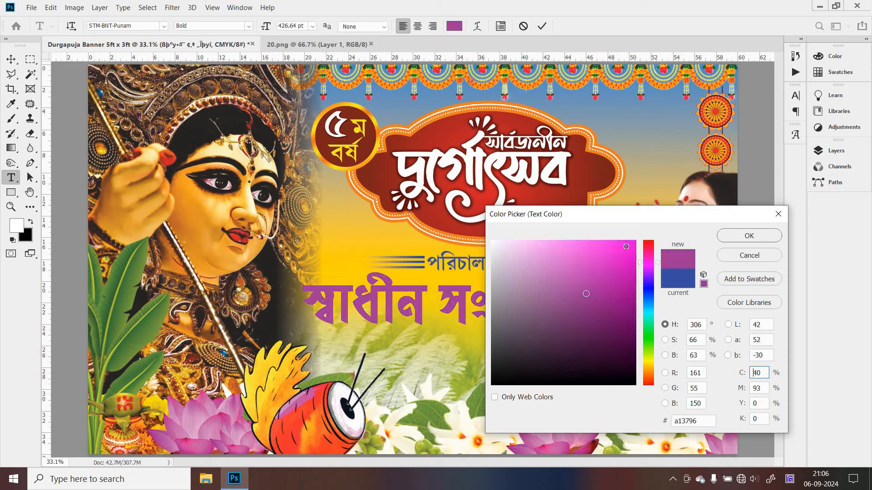
{"action": "left_click_drag", "start_coordinate": [626, 246], "coordinate": [641, 231]}
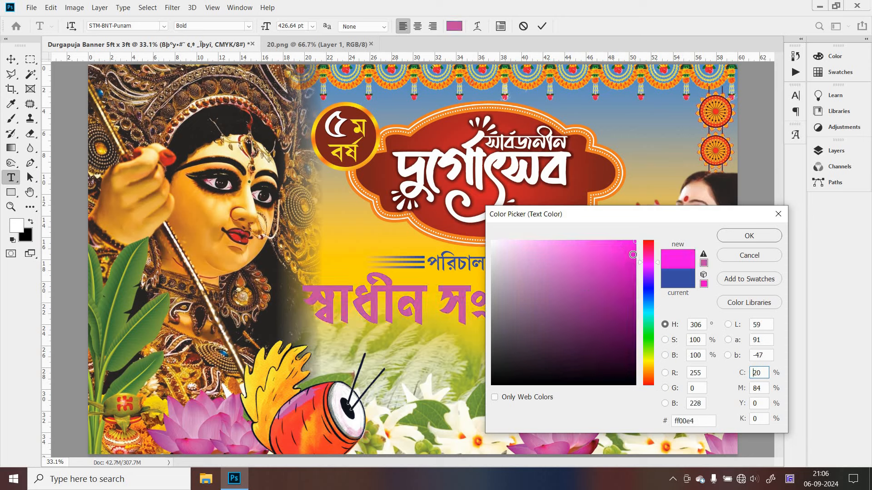
{"action": "left_click", "coordinate": [639, 250]}
{"action": "left_click", "coordinate": [741, 238]}
{"action": "left_click", "coordinate": [502, 312]}
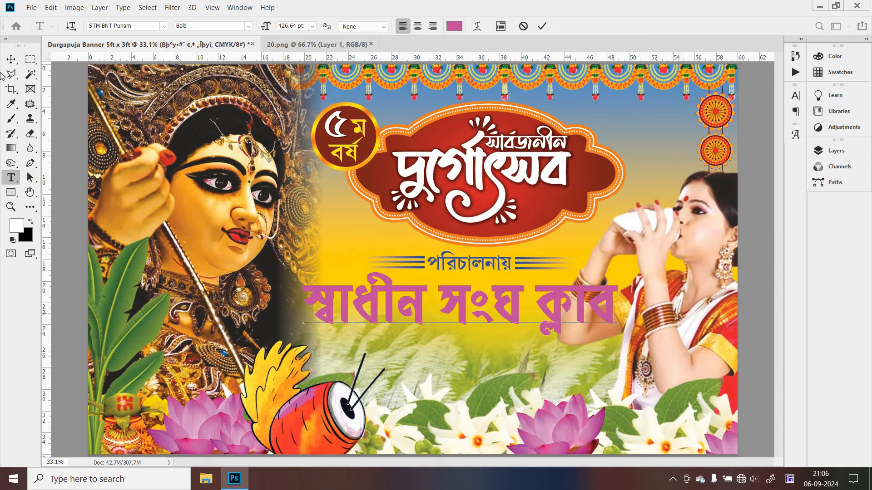
{"action": "left_click", "coordinate": [11, 59]}
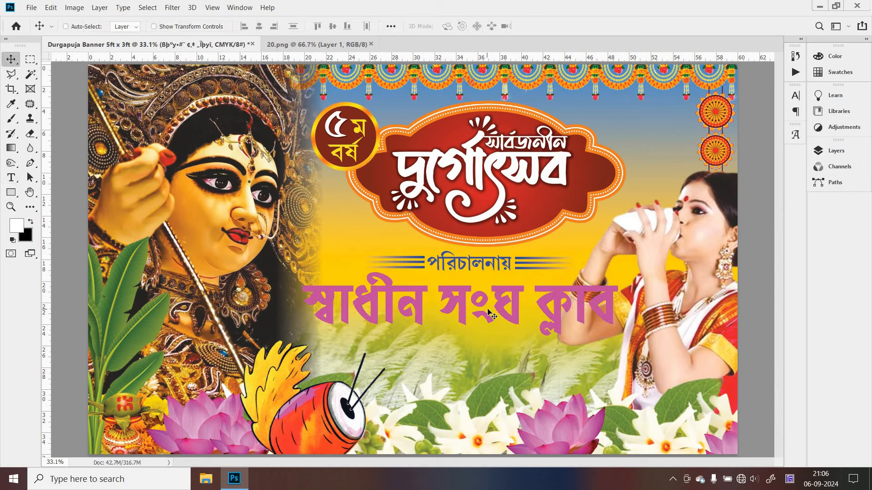
Add a solid white outside stroke of 16 px to the স্বাধীন সংঘ ক্লাব text
{"action": "left_click", "coordinate": [833, 151]}
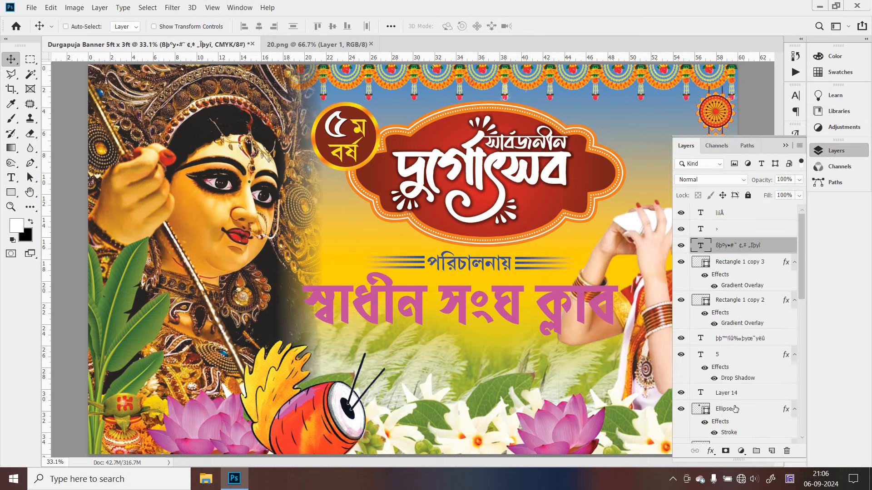
{"action": "left_click", "coordinate": [711, 452]}
{"action": "left_click", "coordinate": [740, 379]}
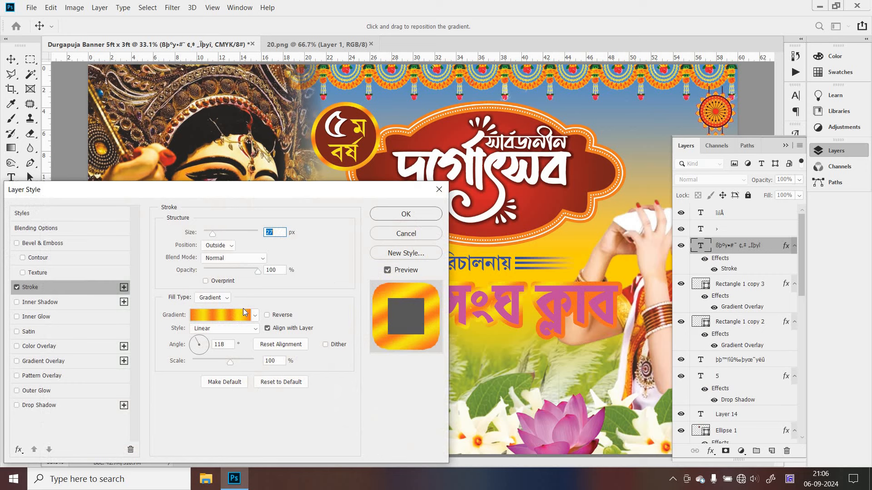
{"action": "left_click", "coordinate": [222, 299]}
{"action": "left_click", "coordinate": [213, 306]}
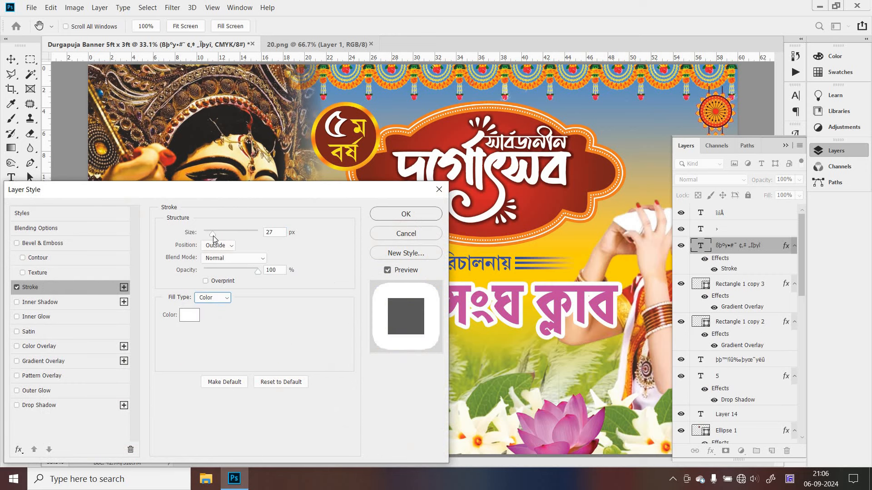
{"action": "left_click_drag", "start_coordinate": [213, 239], "coordinate": [213, 237]}
{"action": "key", "text": "Down"}
{"action": "key", "text": "Down"}
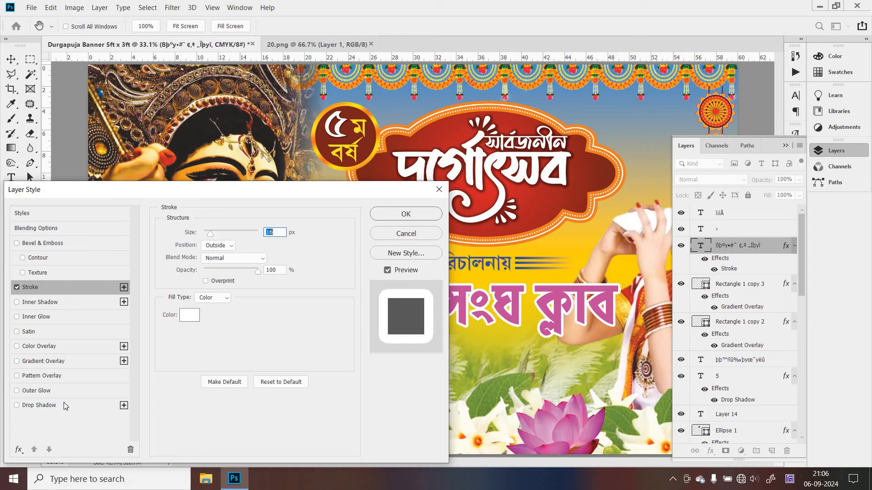
Add a dark red Drop Shadow to the club name with angle 133°, distance 24 px, spread 52% and size 27 px
{"action": "left_click", "coordinate": [45, 405]}
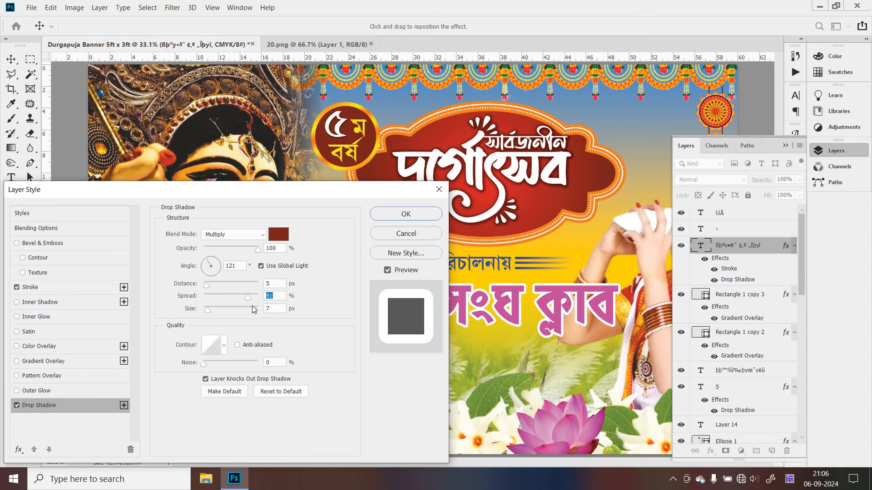
{"action": "type", "text": "91"}
{"action": "mouse_move", "coordinate": [211, 310]}
{"action": "left_mouse_down"}
{"action": "mouse_move", "coordinate": [204, 285]}
{"action": "mouse_move", "coordinate": [214, 287]}
{"action": "mouse_move", "coordinate": [212, 310]}
{"action": "mouse_move", "coordinate": [252, 297]}
{"action": "mouse_move", "coordinate": [211, 306]}
{"action": "left_mouse_up"}
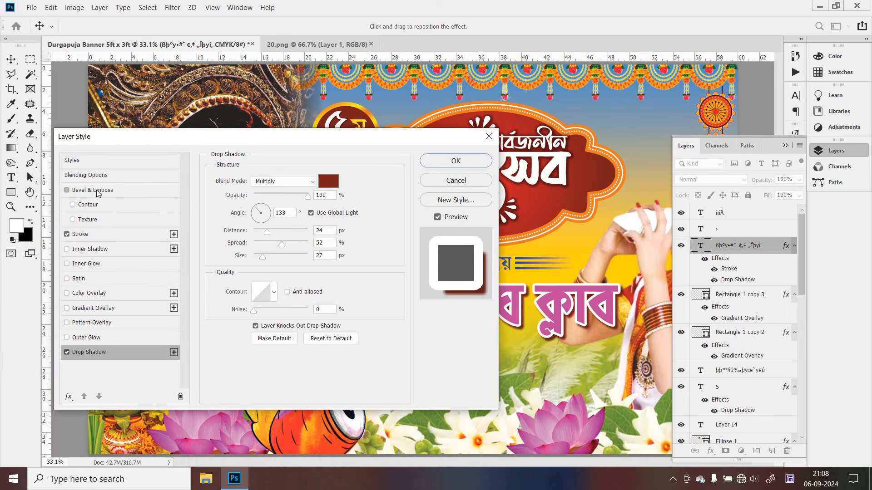
Add a smooth Inner Bevel to the club name with depth 95%, size 7 px and soften 1 px
{"action": "left_click", "coordinate": [96, 191]}
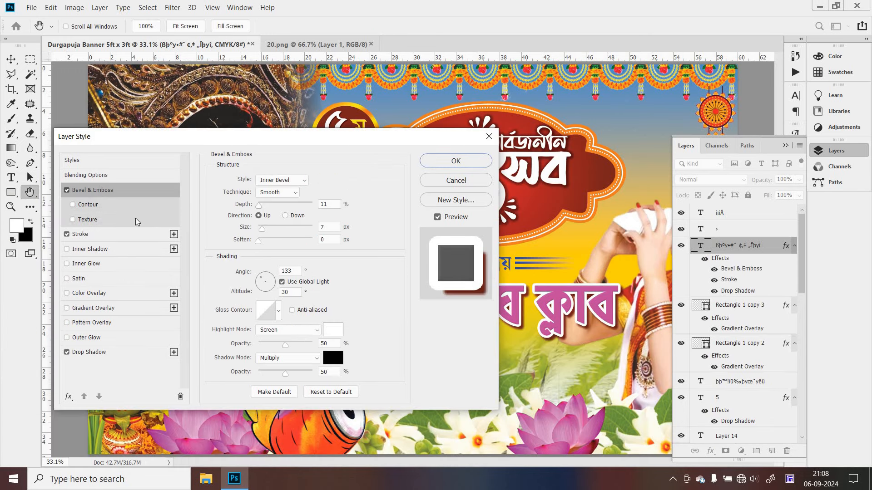
{"action": "left_click_drag", "start_coordinate": [135, 136], "coordinate": [107, 175]}
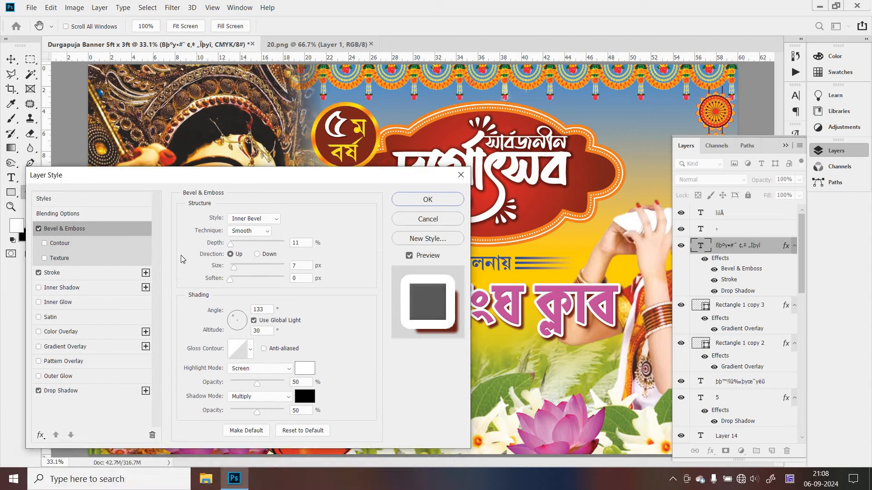
{"action": "left_click", "coordinate": [233, 266]}
{"action": "left_click_drag", "start_coordinate": [231, 244], "coordinate": [236, 248]}
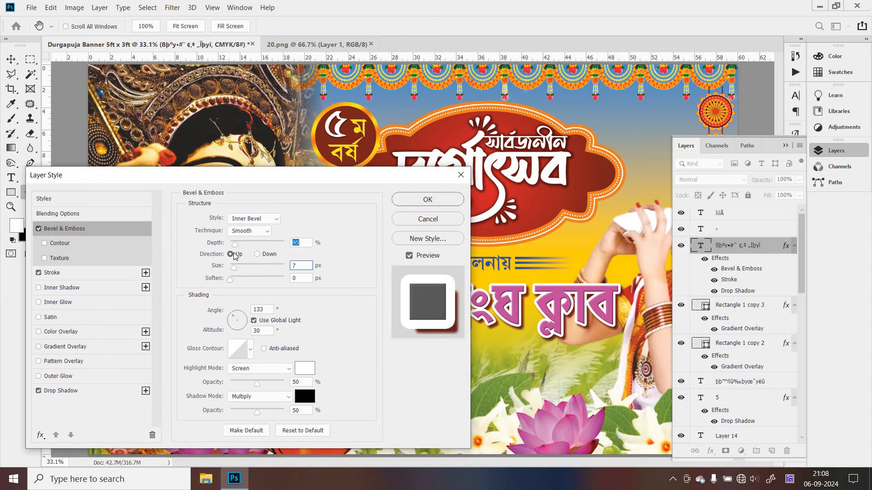
{"action": "left_click", "coordinate": [232, 280]}
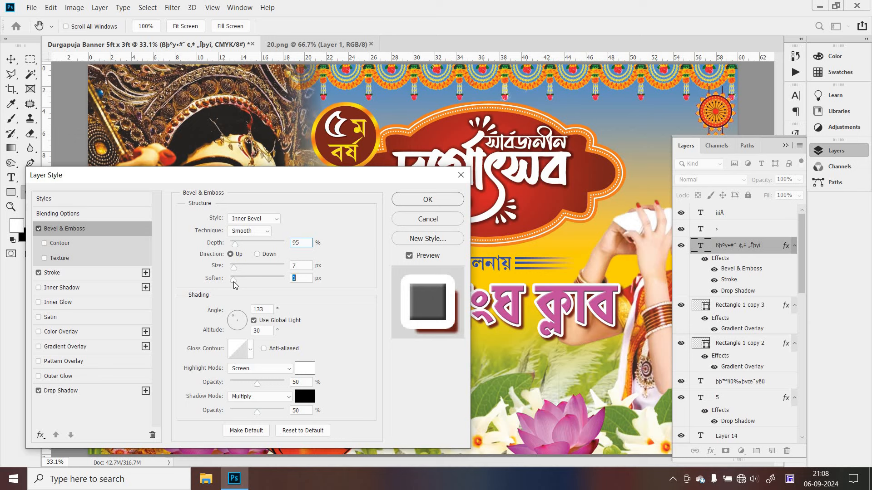
{"action": "left_click_drag", "start_coordinate": [234, 282], "coordinate": [234, 282]}
{"action": "left_click", "coordinate": [446, 204]}
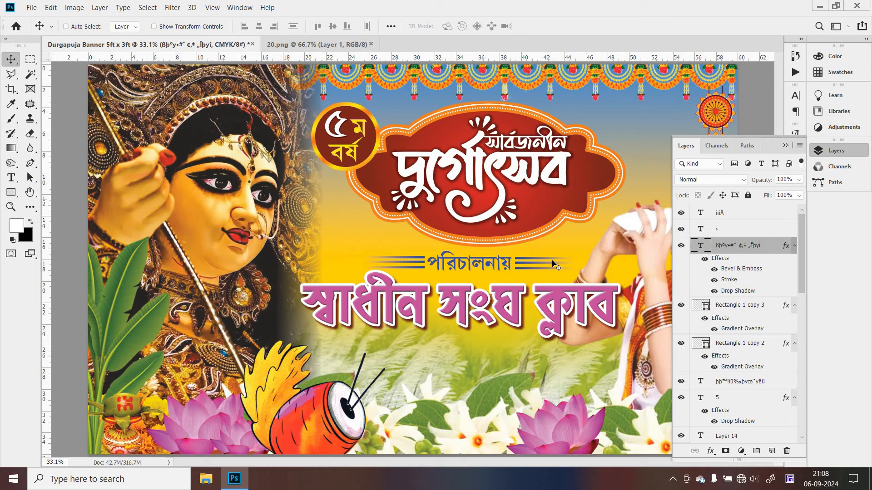
Duplicate the পরিচালনায় text and place the copy below the club name
{"action": "right_click", "coordinate": [473, 268]}
{"action": "left_click", "coordinate": [481, 265]}
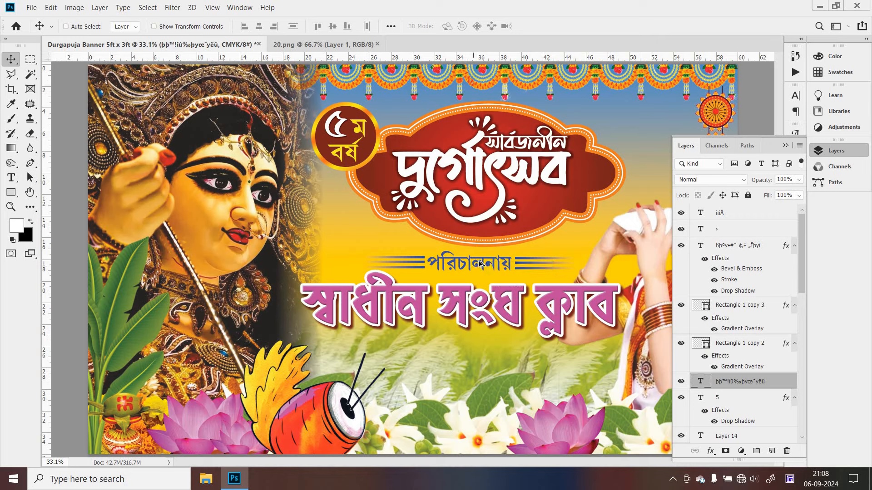
{"action": "left_click_drag", "start_coordinate": [476, 287], "coordinate": [474, 370]}
Replace the duplicated text below the club name with ধুলিয়ান, মুর্শিদাবাদ
{"action": "left_click", "coordinate": [11, 177]}
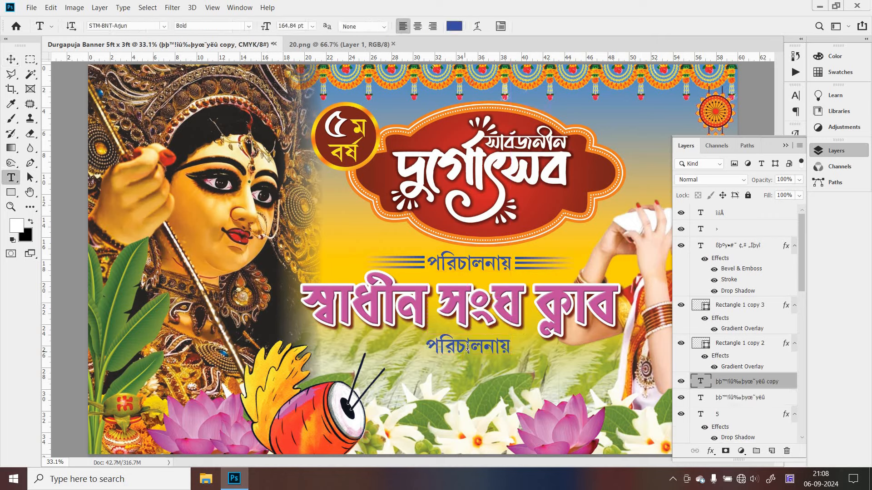
{"action": "left_click", "coordinate": [468, 347]}
{"action": "key", "text": "ctrl+a"}
{"action": "type", "text": "ধুলি"}
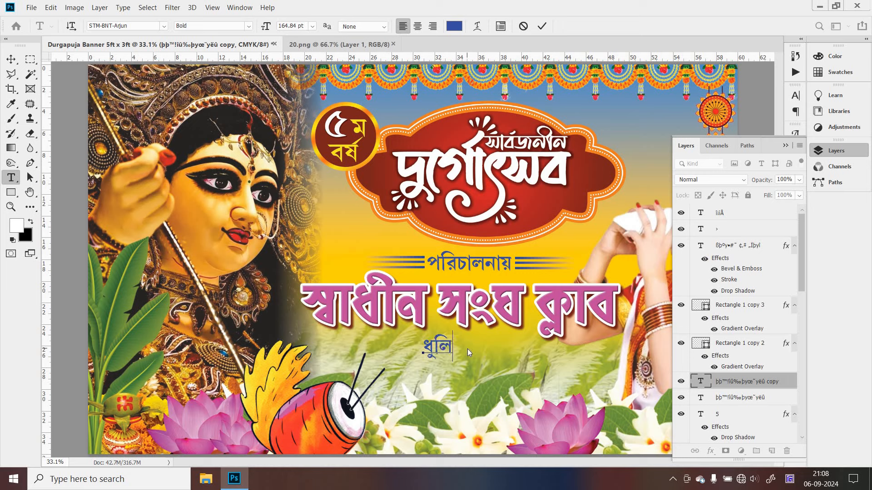
{"action": "type", "text": "য়ান"}
{"action": "type", "text": ","}
{"action": "type", "text": " মুি"}
{"action": "type", "text": "শি"}
{"action": "type", "text": "দাবাদ"}
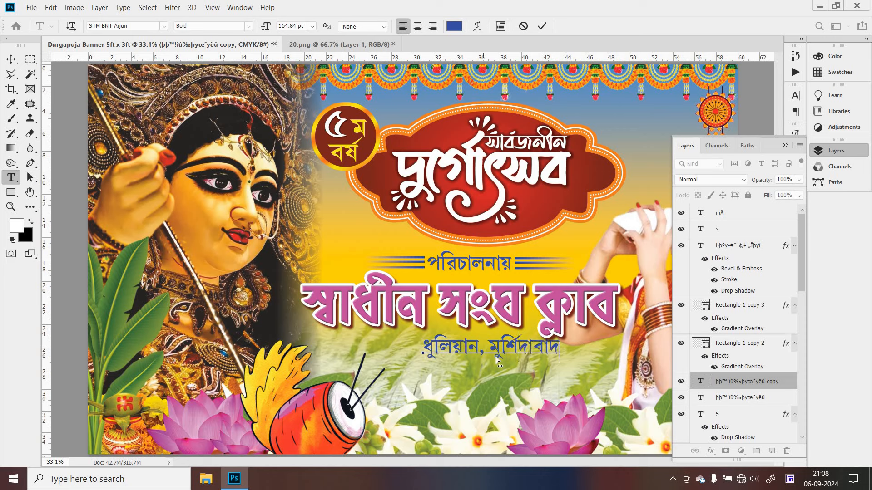
Recolour the ধুলিয়ান, মুর্শিদাবাদ text to dark red 731212 and centre it beneath the club name
{"action": "key", "text": "ctrl+a"}
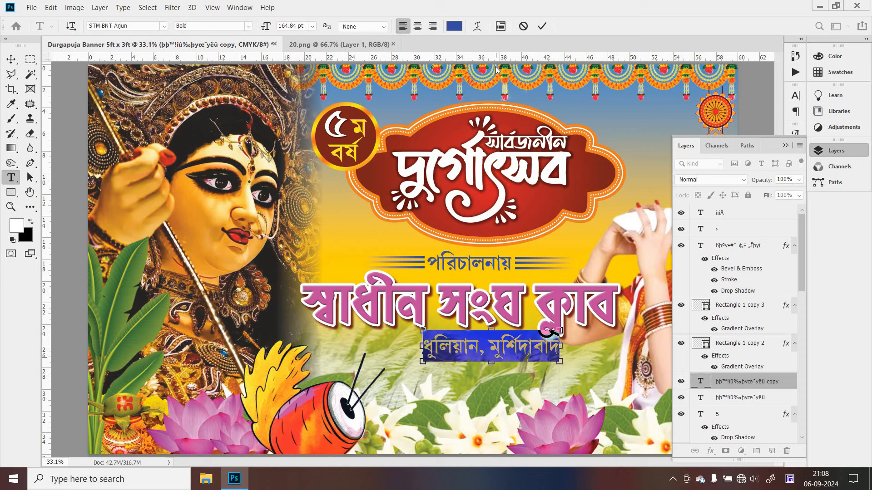
{"action": "left_click", "coordinate": [454, 27]}
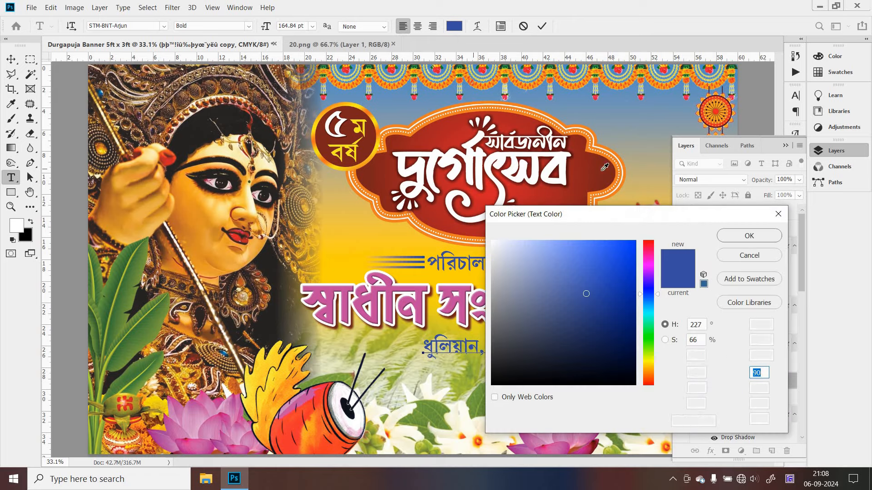
{"action": "left_click", "coordinate": [614, 169]}
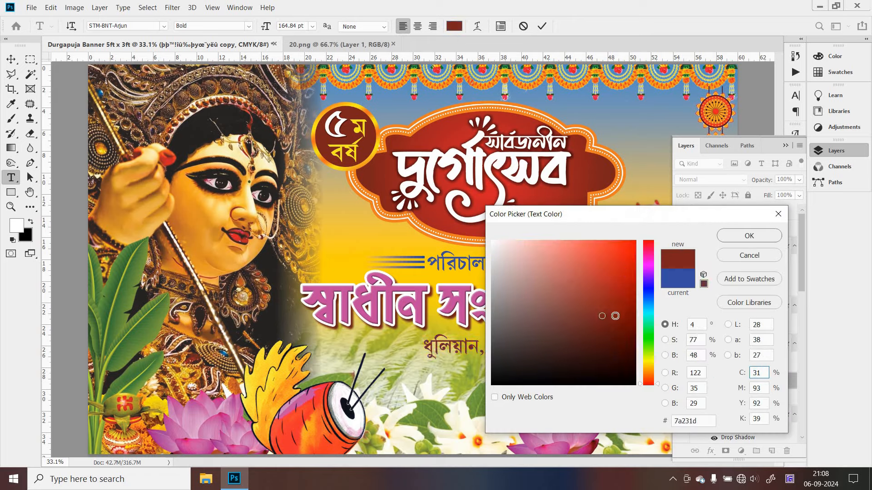
{"action": "left_click", "coordinate": [636, 318]}
{"action": "left_click", "coordinate": [749, 236]}
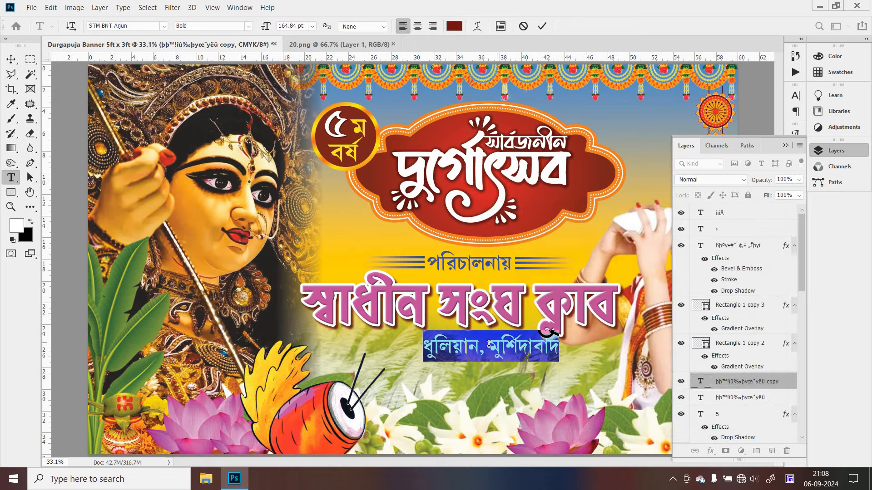
{"action": "left_click", "coordinate": [489, 344]}
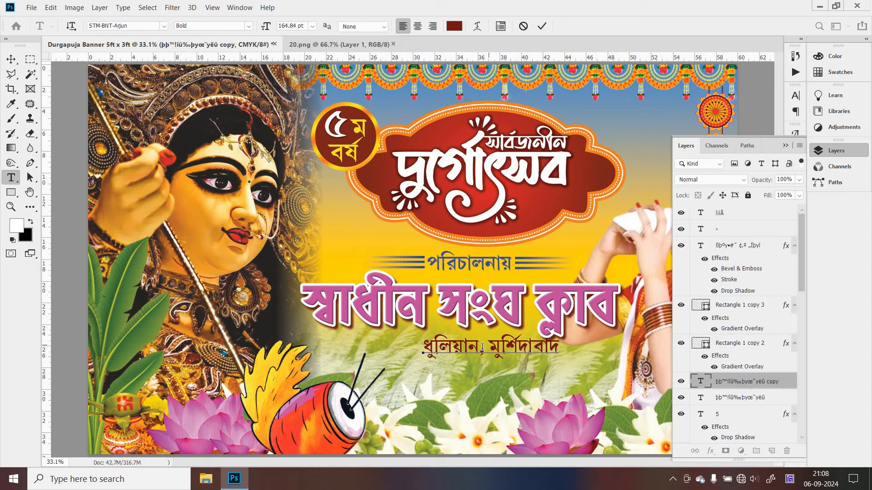
{"action": "left_click", "coordinate": [11, 59]}
{"action": "left_click_drag", "start_coordinate": [481, 352], "coordinate": [454, 348]}
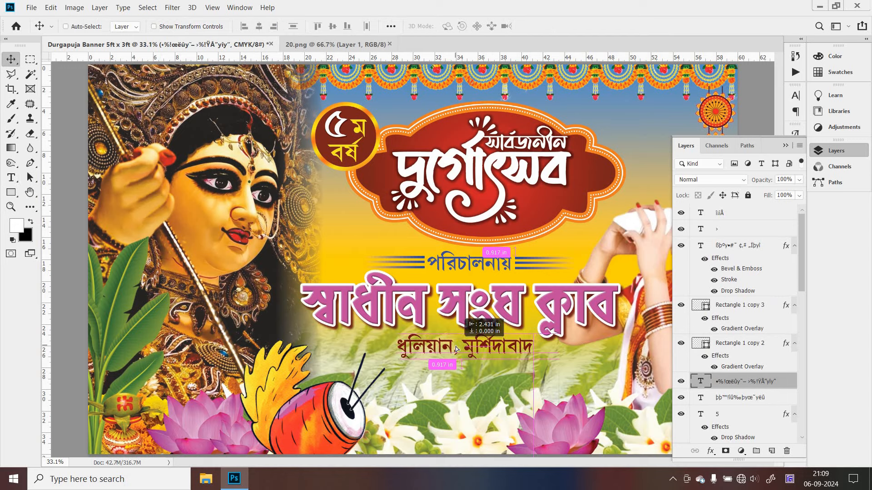
Add a white outside stroke to the ধুলিয়ান, মুর্শিদাবাদ text, thinner than the club name's 16 px stroke
{"action": "left_click", "coordinate": [711, 451]}
{"action": "left_click", "coordinate": [716, 371]}
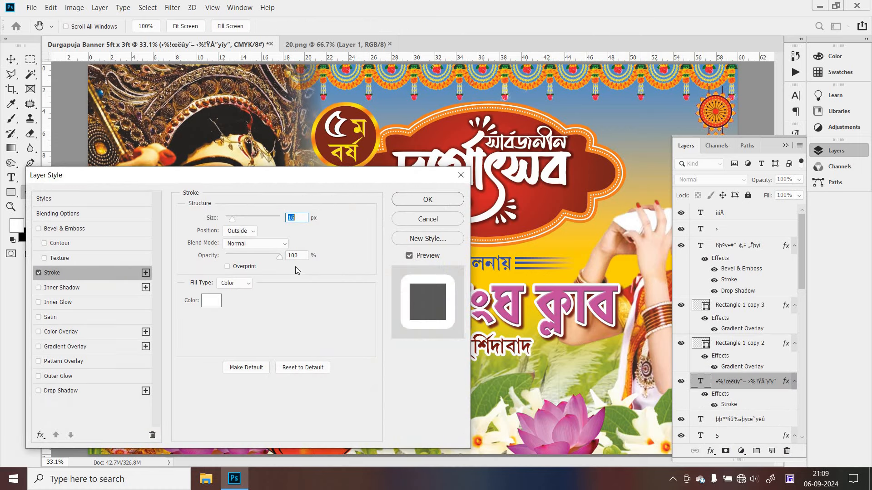
{"action": "key", "text": "Down"}
{"action": "key", "text": "Down"}
{"action": "key", "text": "Down"}
{"action": "key", "text": "Down"}
{"action": "key", "text": "Down"}
{"action": "key", "text": "Down"}
{"action": "key", "text": "Down"}
{"action": "left_click", "coordinate": [411, 200]}
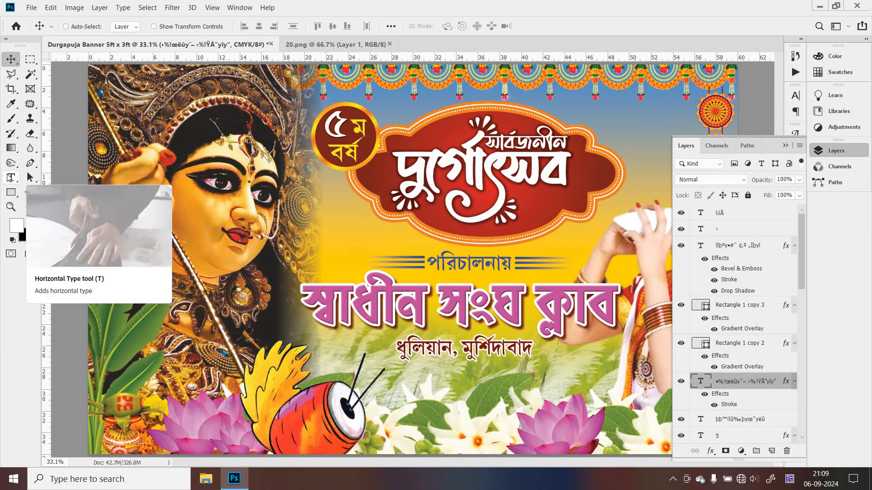
Add a new text line under the place name reading পুজো মন্ডপে আপনাদের সকলের উপস্থিতি একান্তভাবে কাম্য।
{"action": "left_click", "coordinate": [10, 178]}
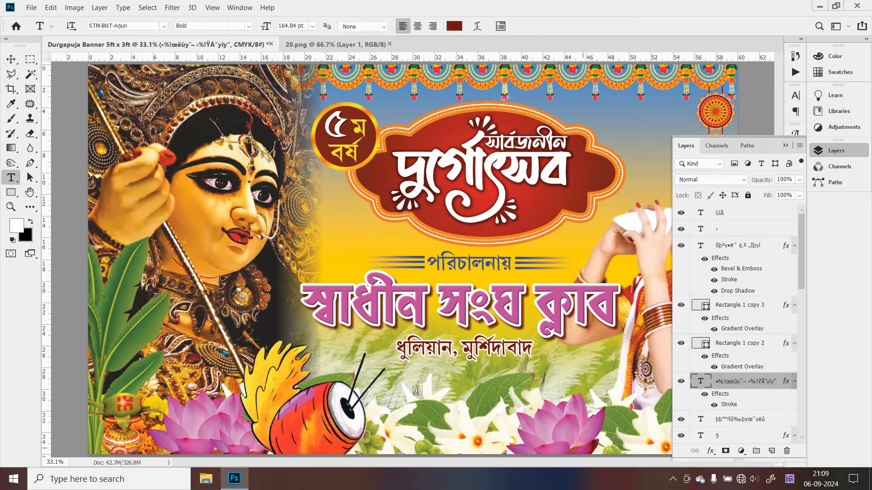
{"action": "left_click", "coordinate": [396, 384]}
{"action": "type", "text": "পুজো মন্ডপে"}
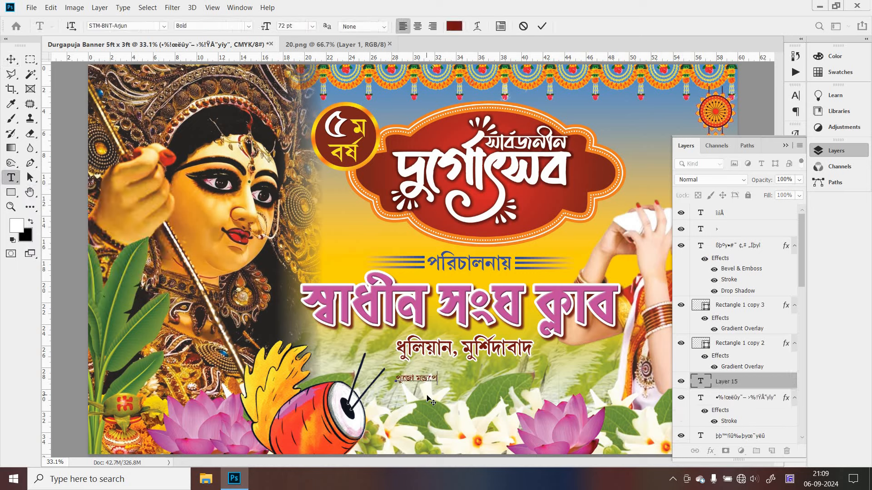
{"action": "type", "text": " আপনাদের উপস্থিতি একান্তভাবে"}
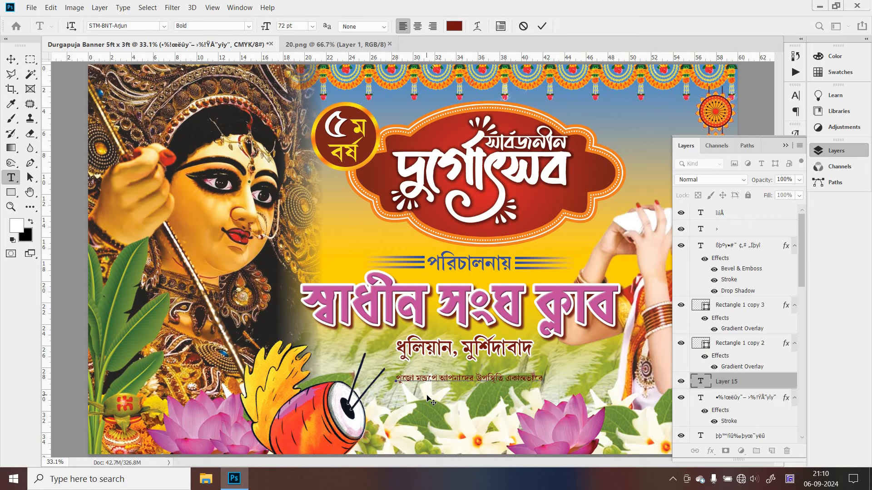
{"action": "left_click", "coordinate": [475, 379]}
{"action": "type", "text": "সক "}
{"action": "type", "text": "লের"}
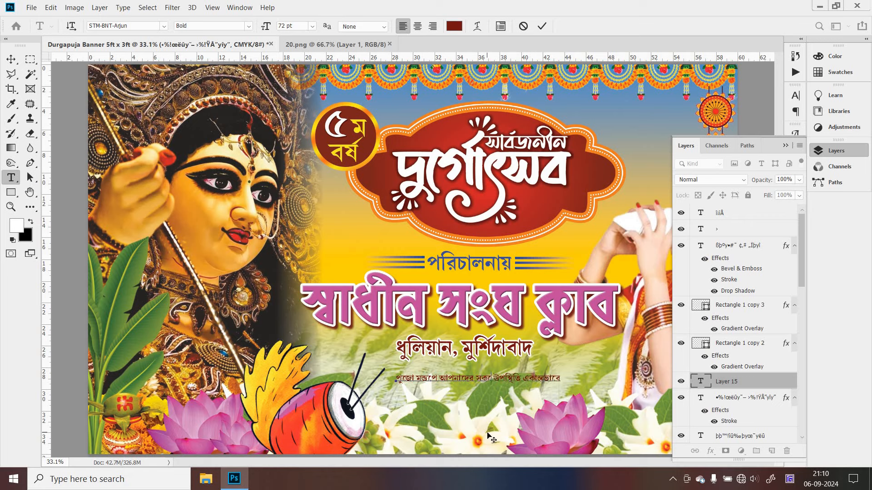
{"action": "left_click", "coordinate": [576, 379]}
{"action": "type", "text": "কাম্য।"}
Recolour the whole invitation line to deep blue 0426a1, based on the blue of the পরিচালনায় heading
{"action": "left_click", "coordinate": [786, 146]}
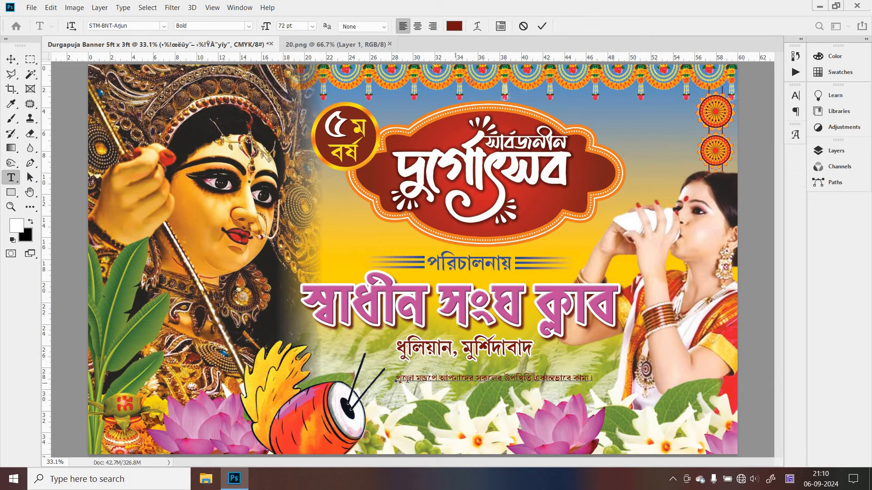
{"action": "left_click_drag", "start_coordinate": [397, 379], "coordinate": [646, 381]}
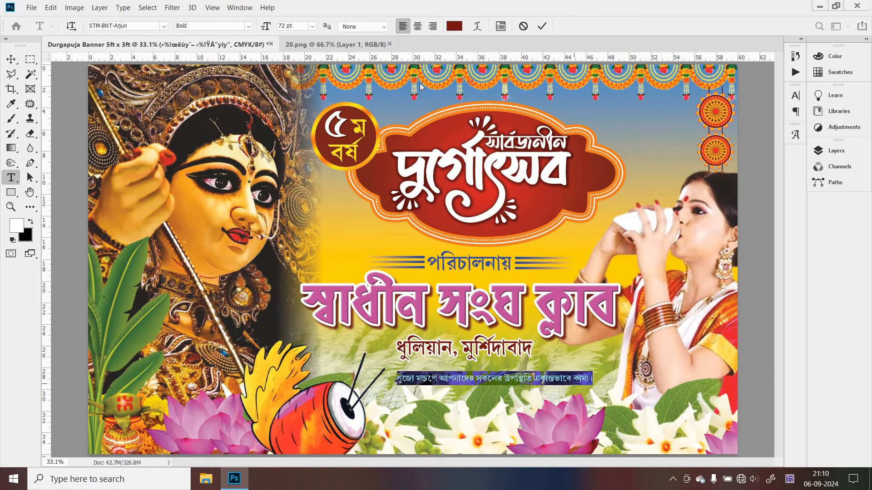
{"action": "left_click", "coordinate": [456, 27]}
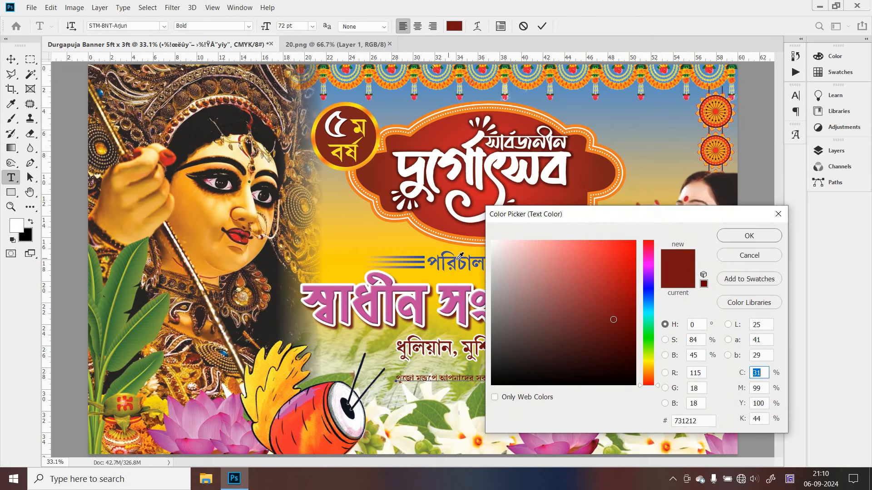
{"action": "left_click", "coordinate": [648, 290]}
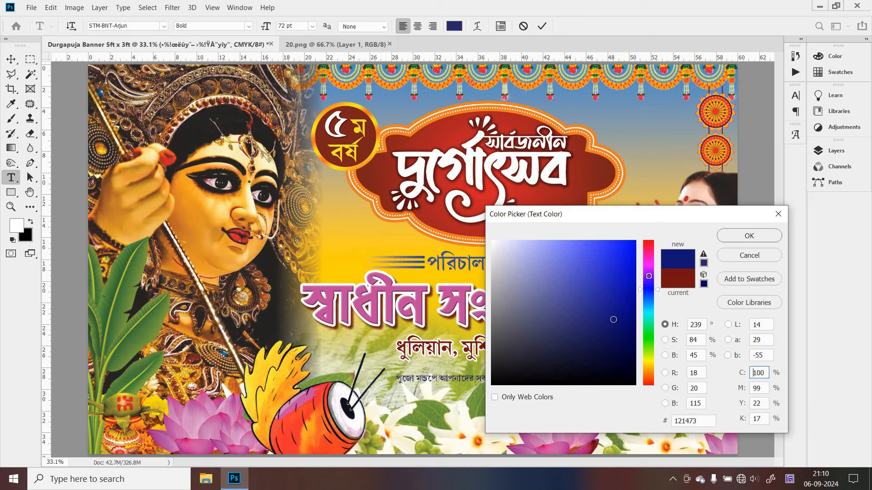
{"action": "left_click", "coordinate": [635, 270]}
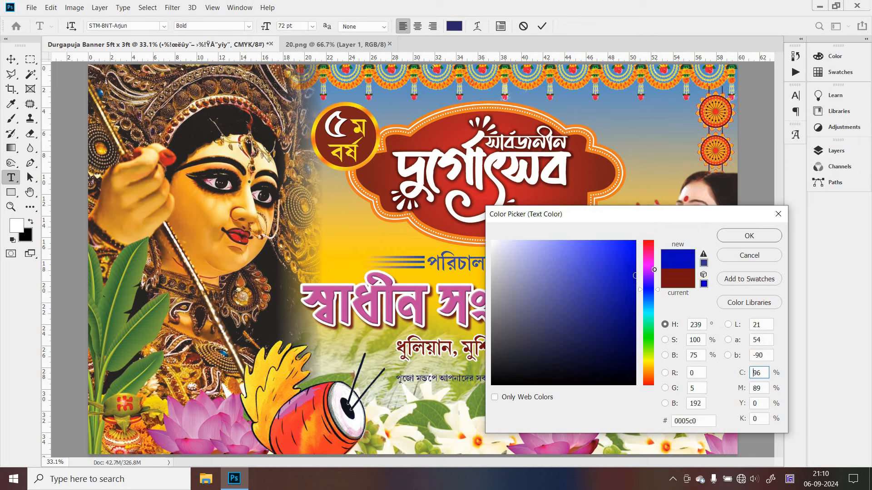
{"action": "left_click", "coordinate": [466, 263]}
{"action": "left_click", "coordinate": [633, 295]}
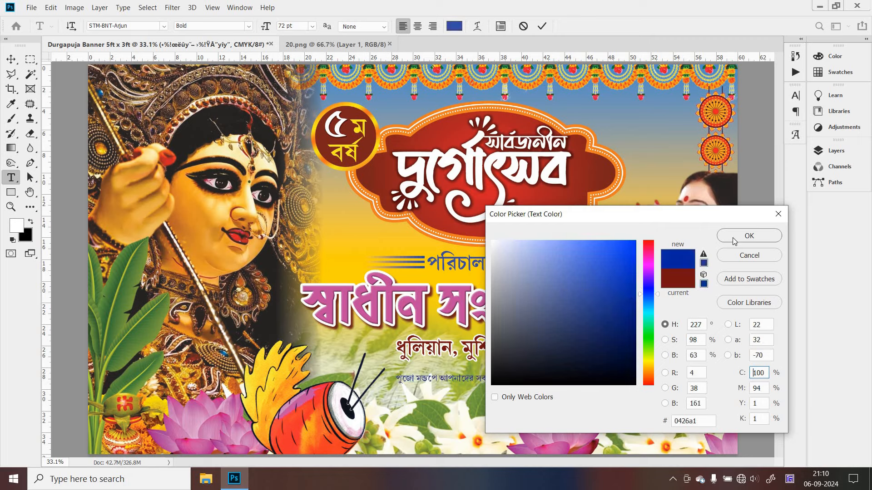
{"action": "left_click", "coordinate": [736, 239]}
{"action": "left_click", "coordinate": [492, 378]}
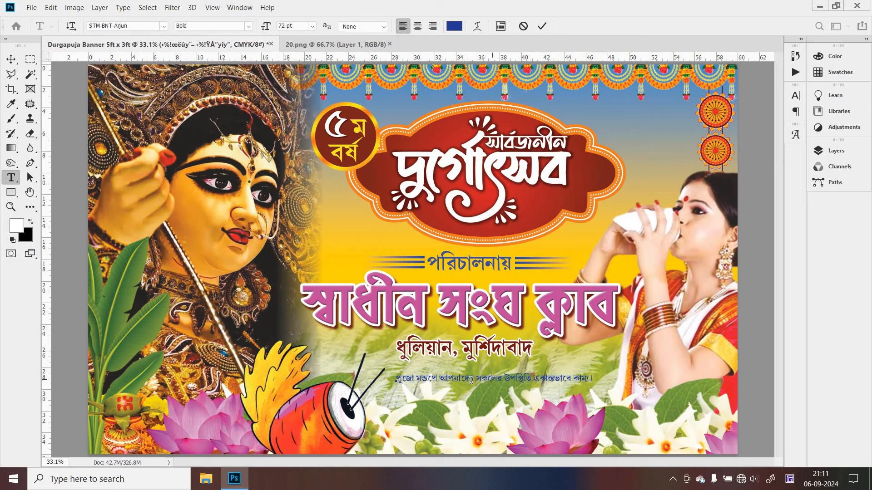
Set the invitation line's font size to 150 pt and shift it slightly left and down beneath the place name
{"action": "left_click_drag", "start_coordinate": [397, 378], "coordinate": [593, 378]}
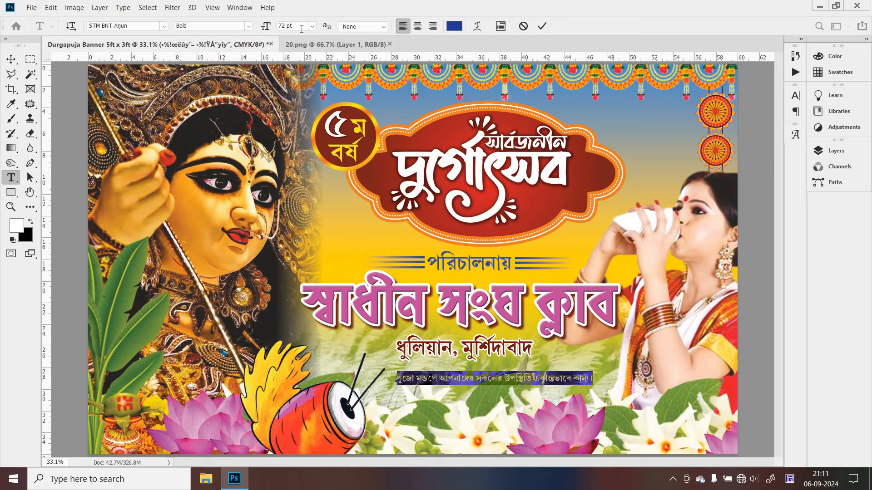
{"action": "left_click", "coordinate": [290, 26]}
{"action": "type", "text": "200"}
{"action": "key", "text": "Return"}
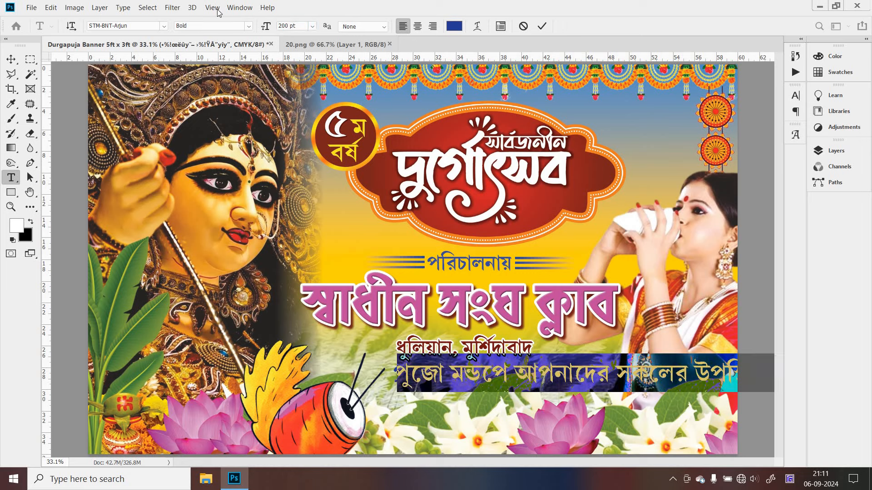
{"action": "left_click", "coordinate": [312, 26]}
{"action": "left_click", "coordinate": [295, 26]}
{"action": "type", "text": "150"}
{"action": "key", "text": "Return"}
{"action": "left_click", "coordinate": [448, 386]}
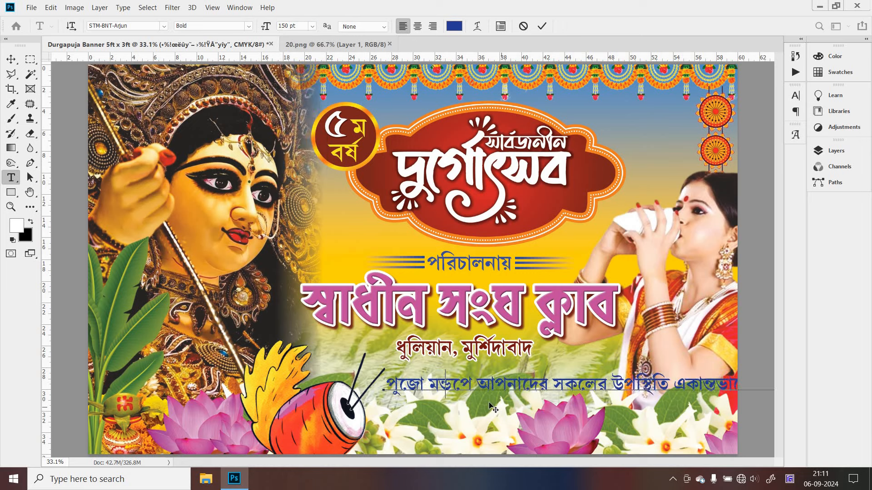
Change the whole invitation line's font to STM-BNT-Juthi and set its size to 200 pt
{"action": "key", "text": "ctrl+a"}
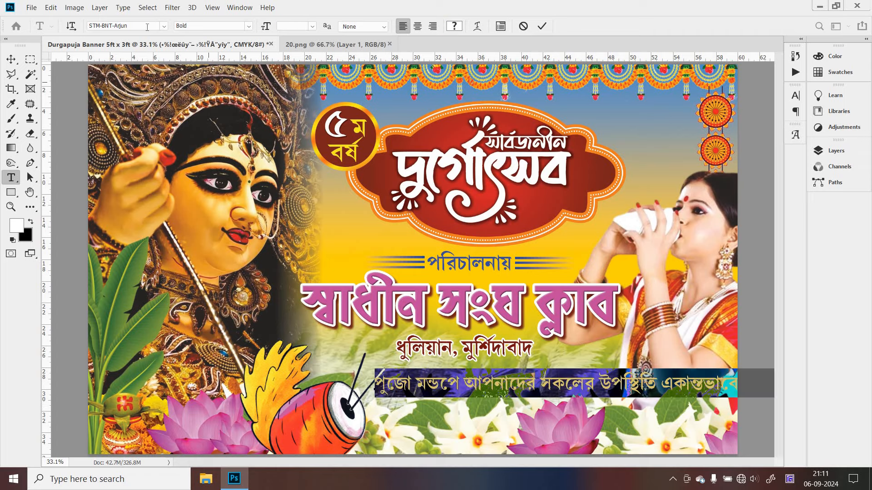
{"action": "left_click", "coordinate": [165, 26]}
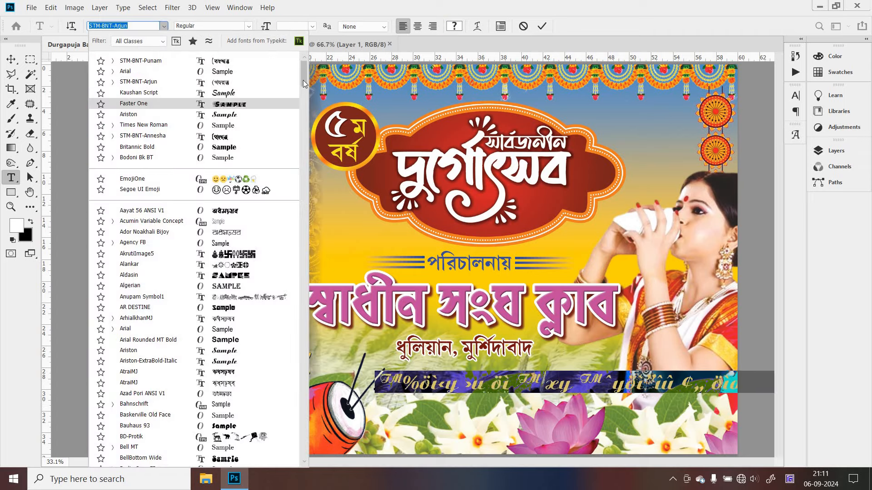
{"action": "scroll", "coordinate": [292, 368], "scroll_direction": "down", "scroll_amount": 15}
{"action": "scroll", "coordinate": [293, 368], "scroll_direction": "down", "scroll_amount": 20}
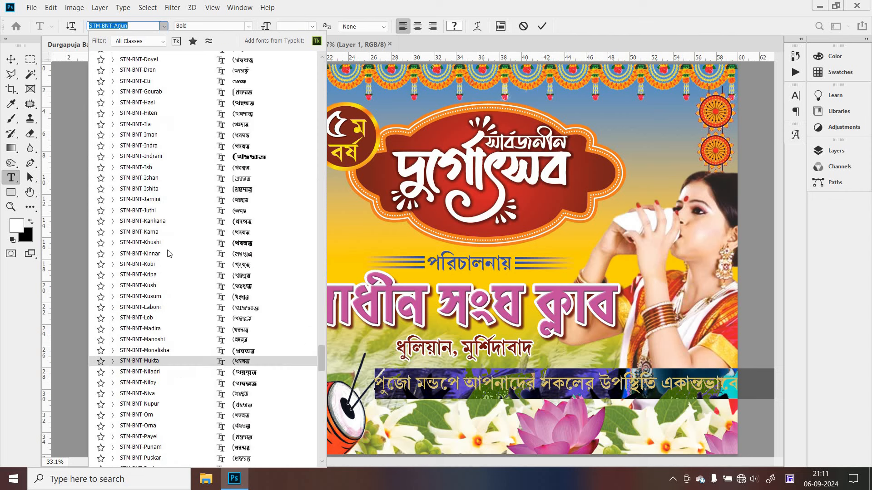
{"action": "key", "text": "Return"}
{"action": "left_click", "coordinate": [301, 25]}
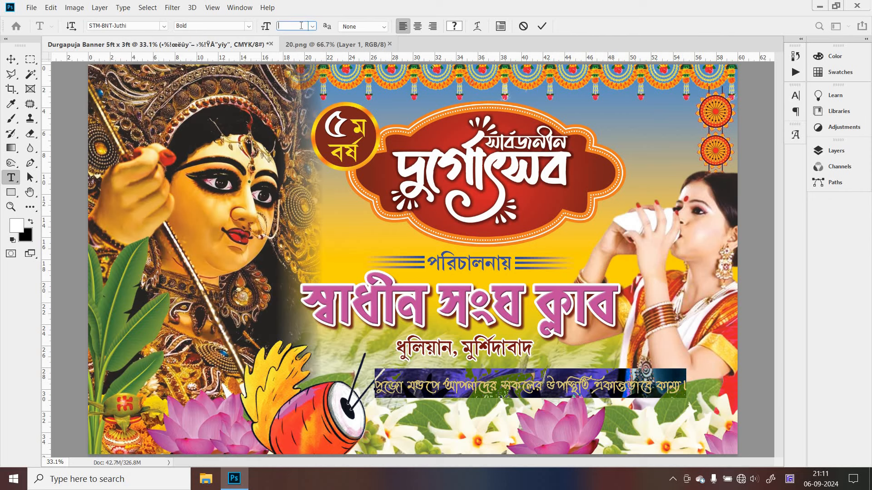
{"action": "key", "text": "Return"}
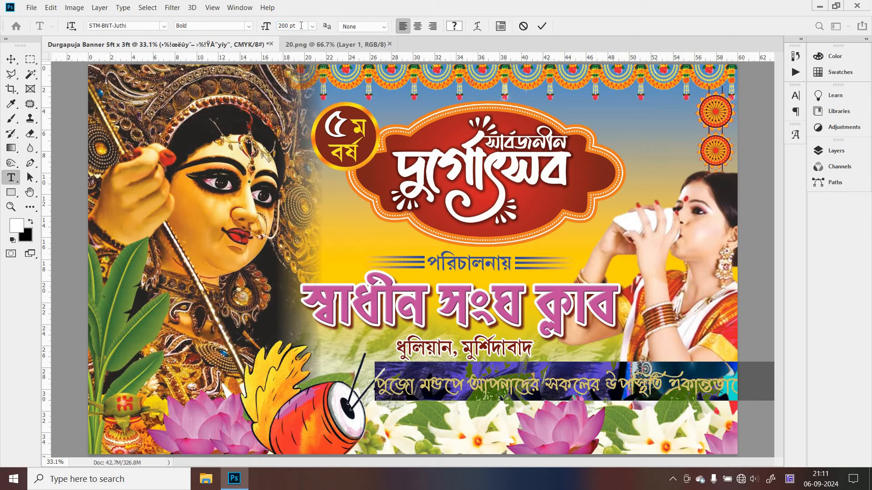
{"action": "left_click", "coordinate": [669, 383]}
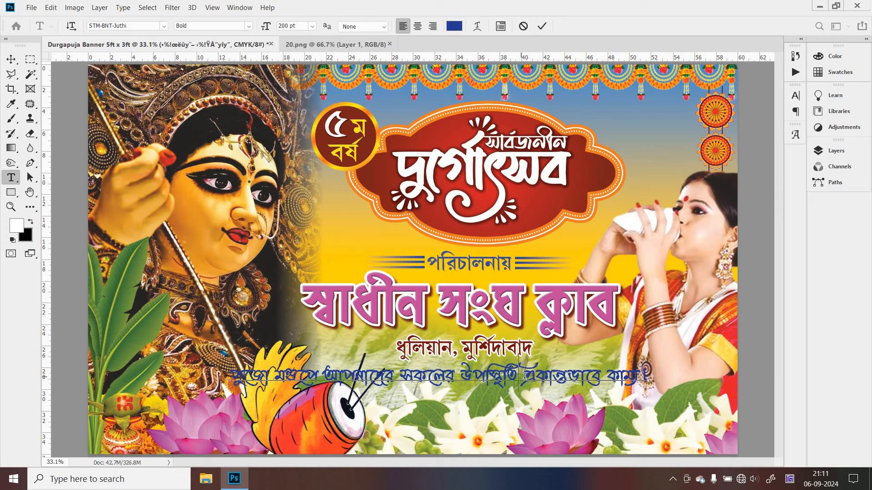
Copy একান্তভাবে কাম্য। out of the invitation line, delete it there, and move the remaining text right and slightly down, clear of the drum
{"action": "left_click_drag", "start_coordinate": [529, 379], "coordinate": [679, 381]}
{"action": "key", "text": "ctrl+c"}
{"action": "key", "text": "BackSpace"}
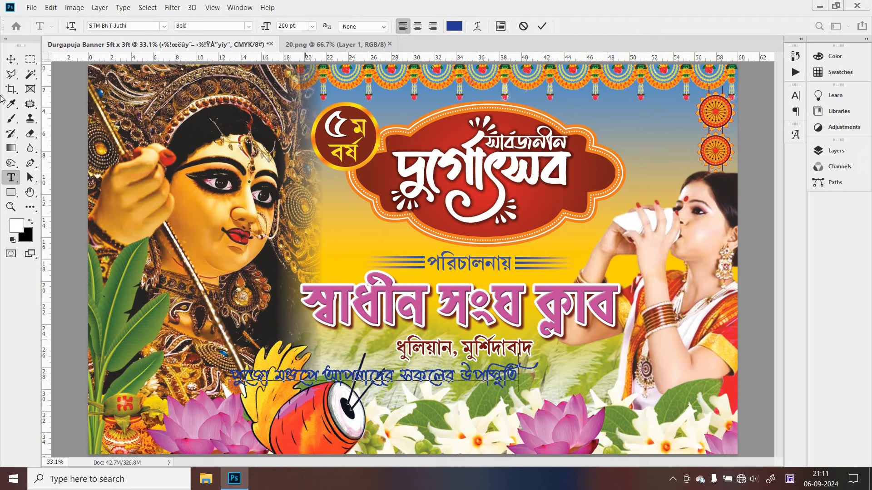
{"action": "left_click", "coordinate": [11, 59]}
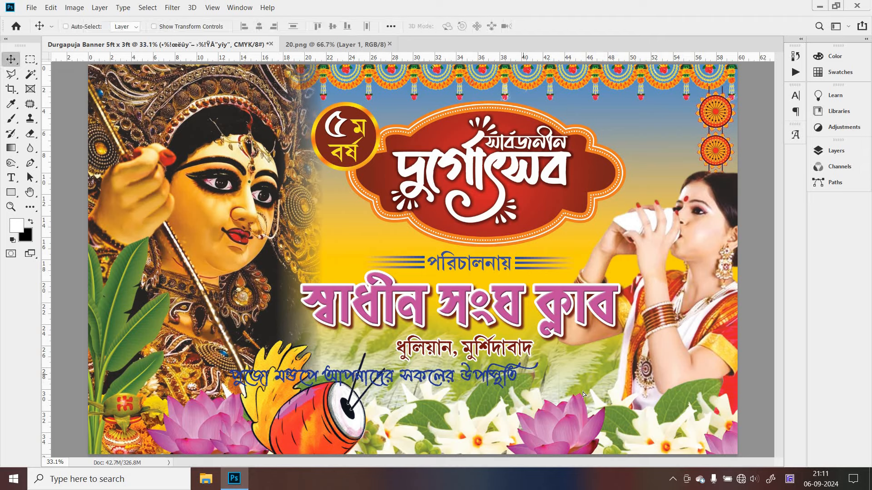
{"action": "left_click_drag", "start_coordinate": [470, 379], "coordinate": [619, 394]}
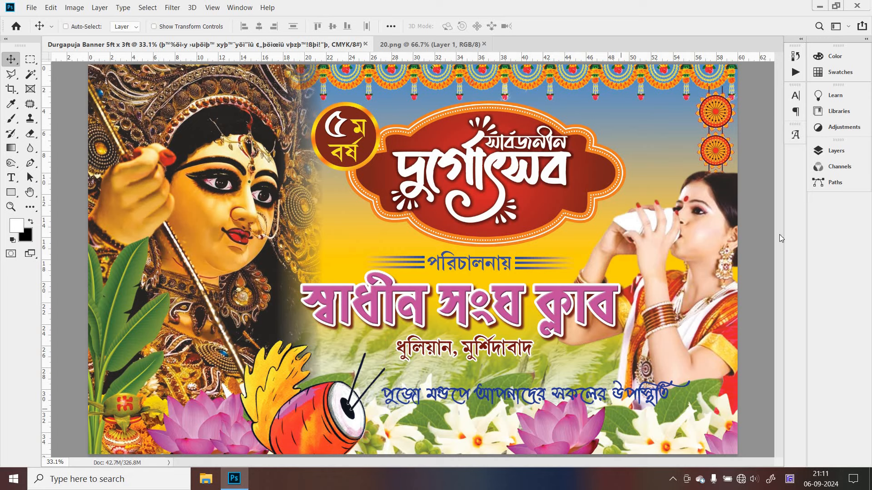
Give the shortened invitation line a white outside stroke and a dark red drop shadow with distance 12 px, spread 8% and size 5 px
{"action": "left_click", "coordinate": [836, 150]}
{"action": "left_click", "coordinate": [711, 451]}
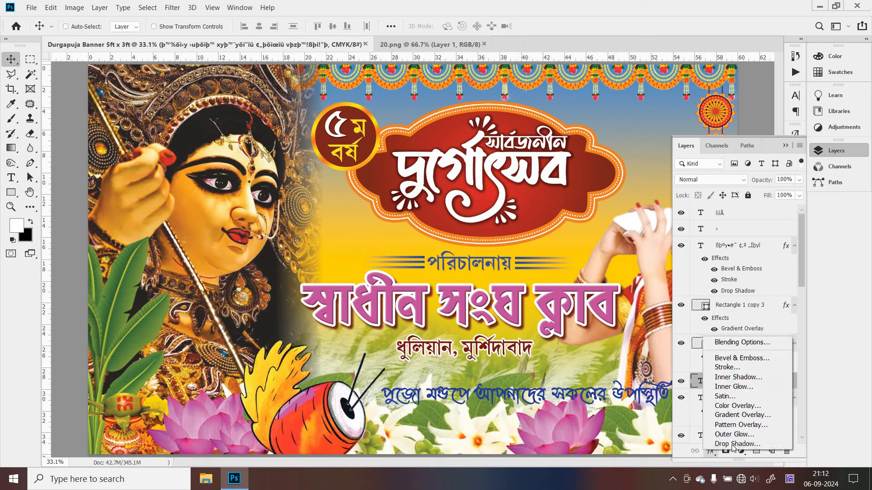
{"action": "left_click", "coordinate": [728, 368]}
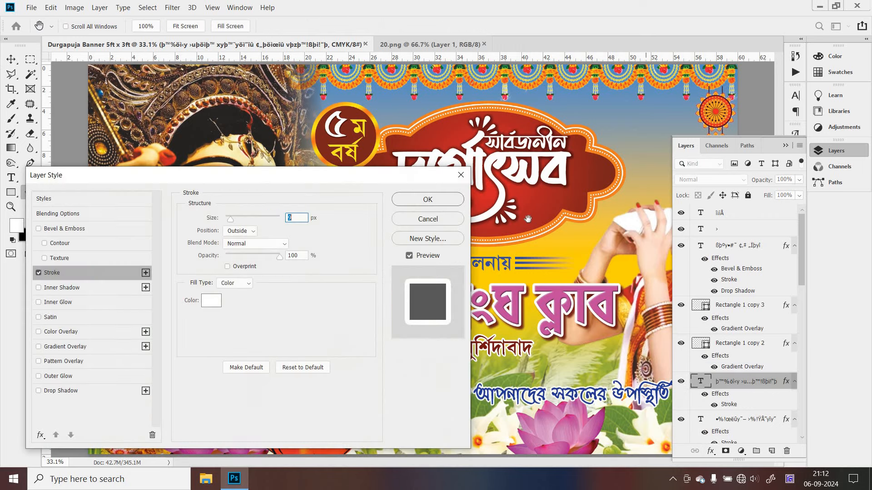
{"action": "left_click", "coordinate": [61, 391]}
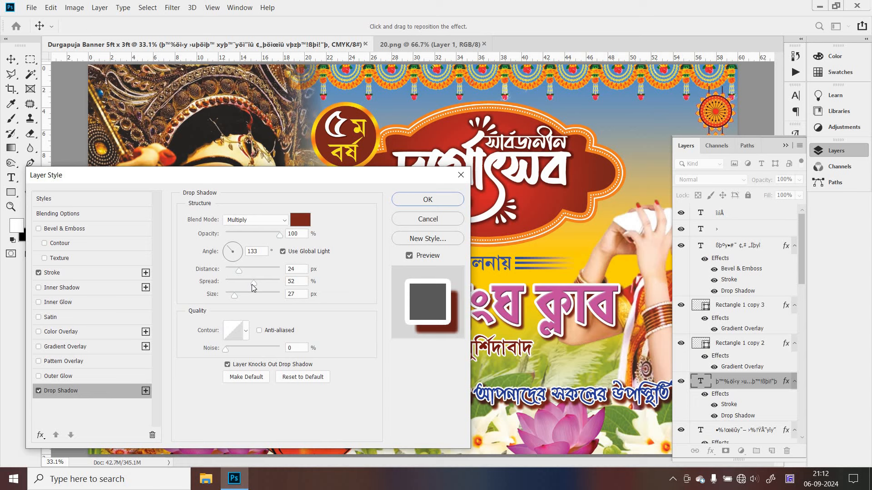
{"action": "left_click_drag", "start_coordinate": [253, 285], "coordinate": [227, 295]}
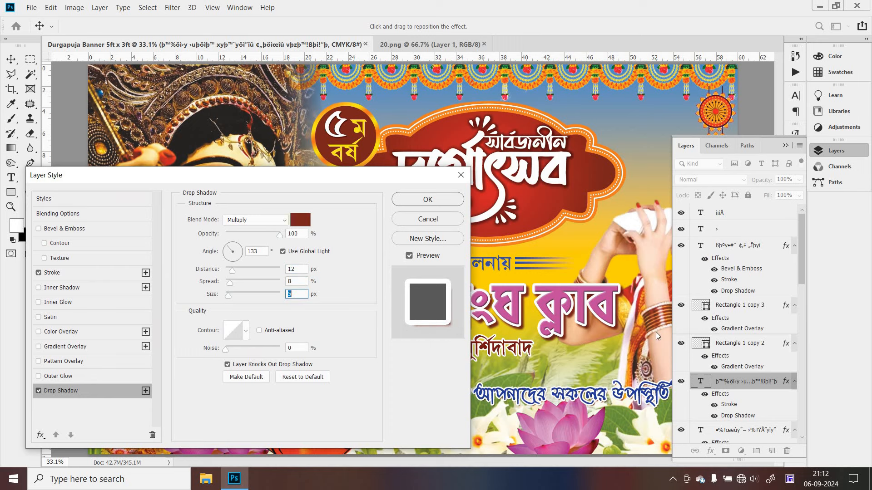
{"action": "left_click", "coordinate": [423, 200]}
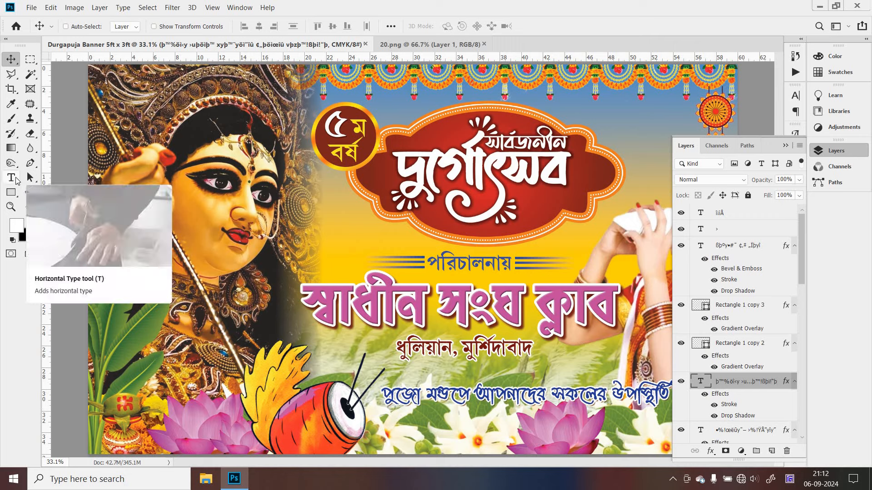
Paste the copied words একান্তভাবে কাম্য। as a separate text layer below the first invitation line
{"action": "left_click", "coordinate": [16, 181]}
{"action": "left_click", "coordinate": [396, 435]}
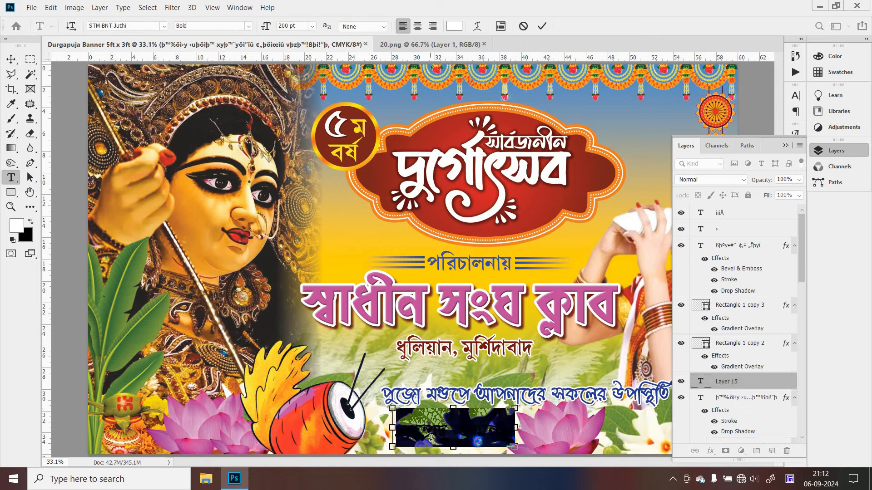
{"action": "key", "text": "ctrl+v"}
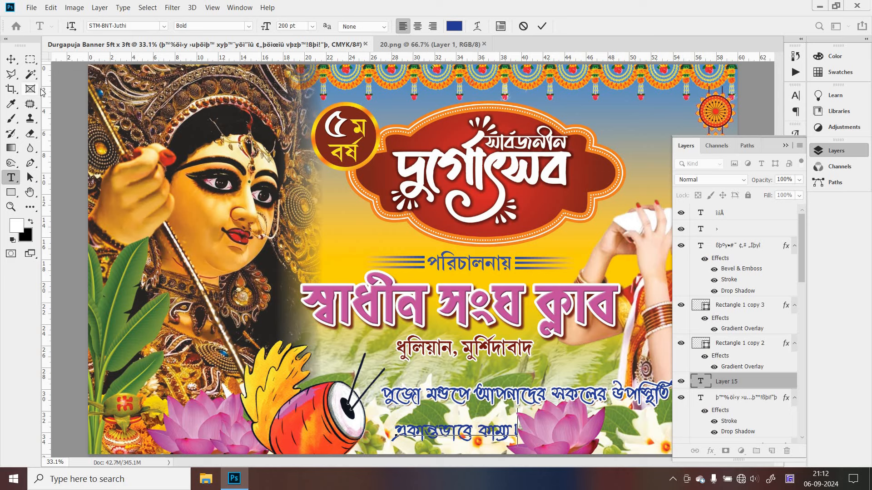
{"action": "left_click", "coordinate": [11, 59]}
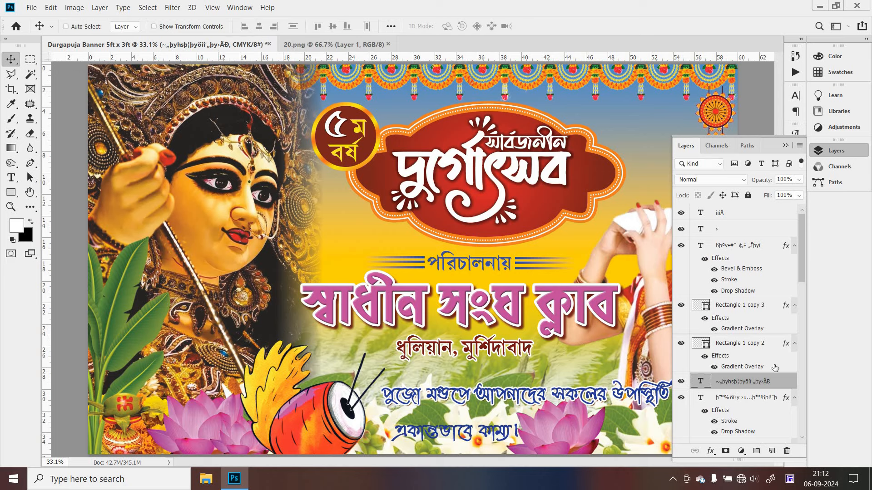
Copy the first invitation line's layer style onto the একান্তভাবে কাম্য। text and move that text right and slightly up, centred under the first line
{"action": "left_click", "coordinate": [737, 401]}
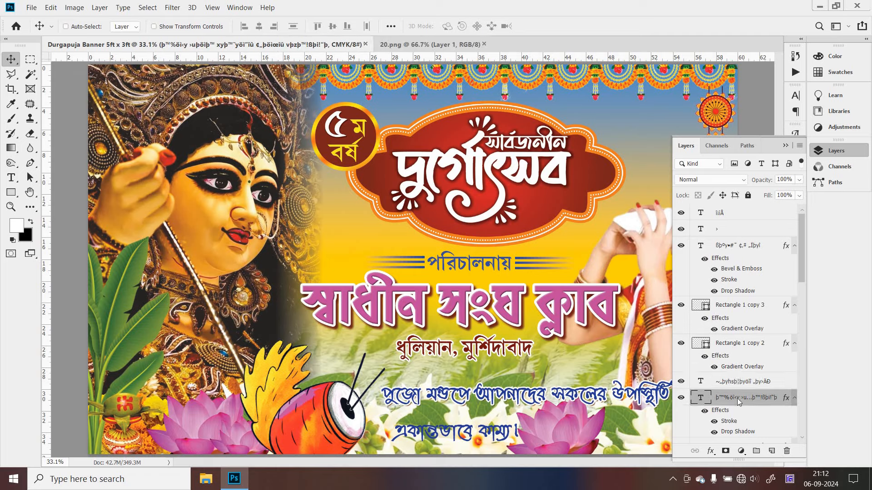
{"action": "right_click", "coordinate": [737, 401]}
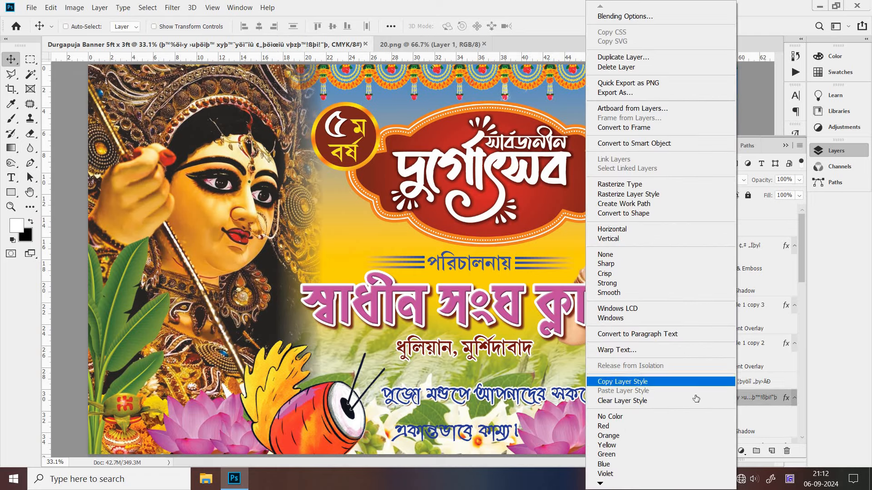
{"action": "left_click", "coordinate": [708, 382]}
{"action": "left_click", "coordinate": [755, 382]}
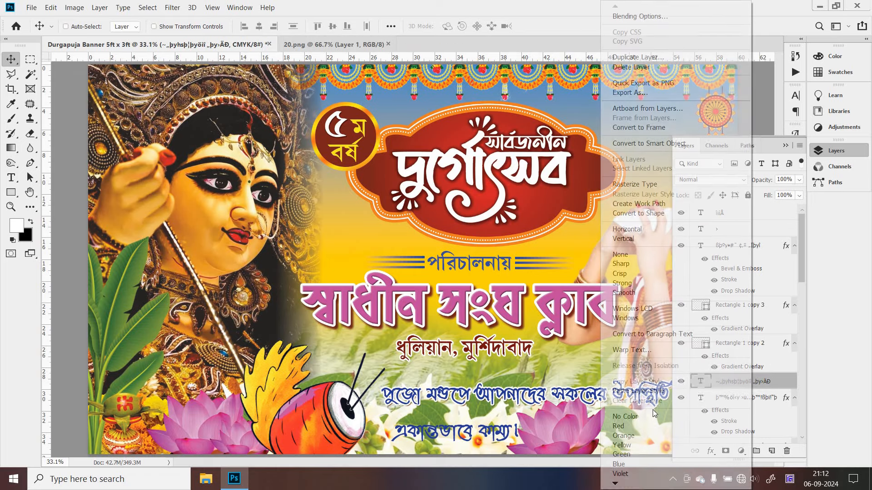
{"action": "right_click", "coordinate": [754, 382]}
{"action": "left_click", "coordinate": [634, 393]}
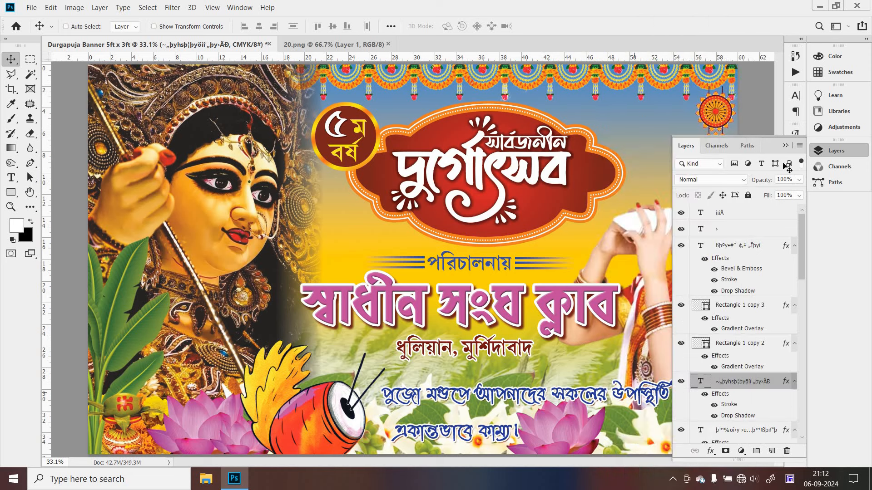
{"action": "left_click", "coordinate": [785, 145]}
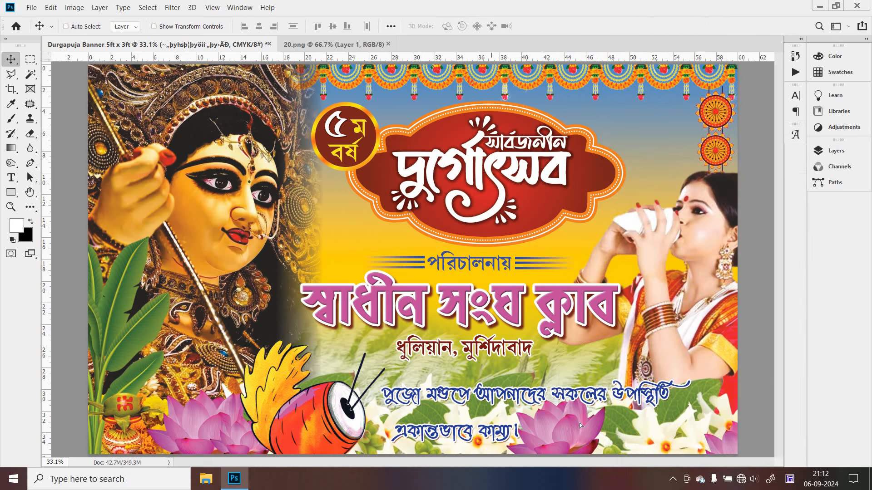
{"action": "left_click_drag", "start_coordinate": [497, 435], "coordinate": [573, 426]}
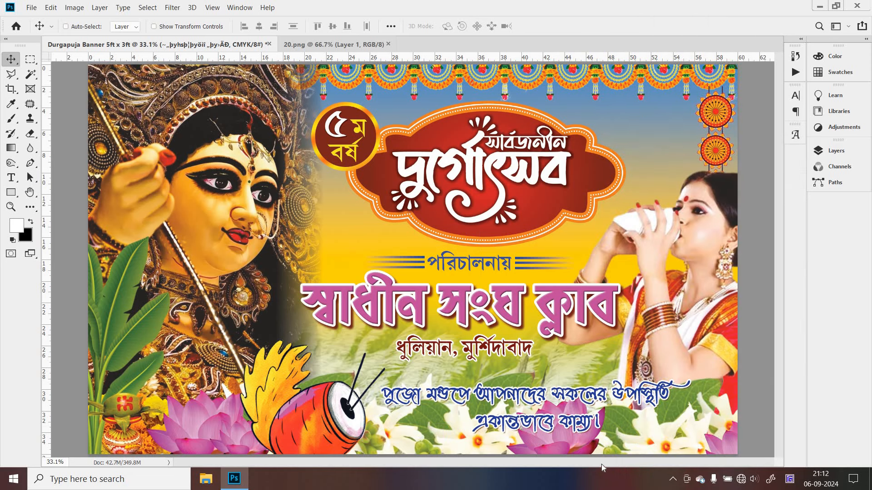